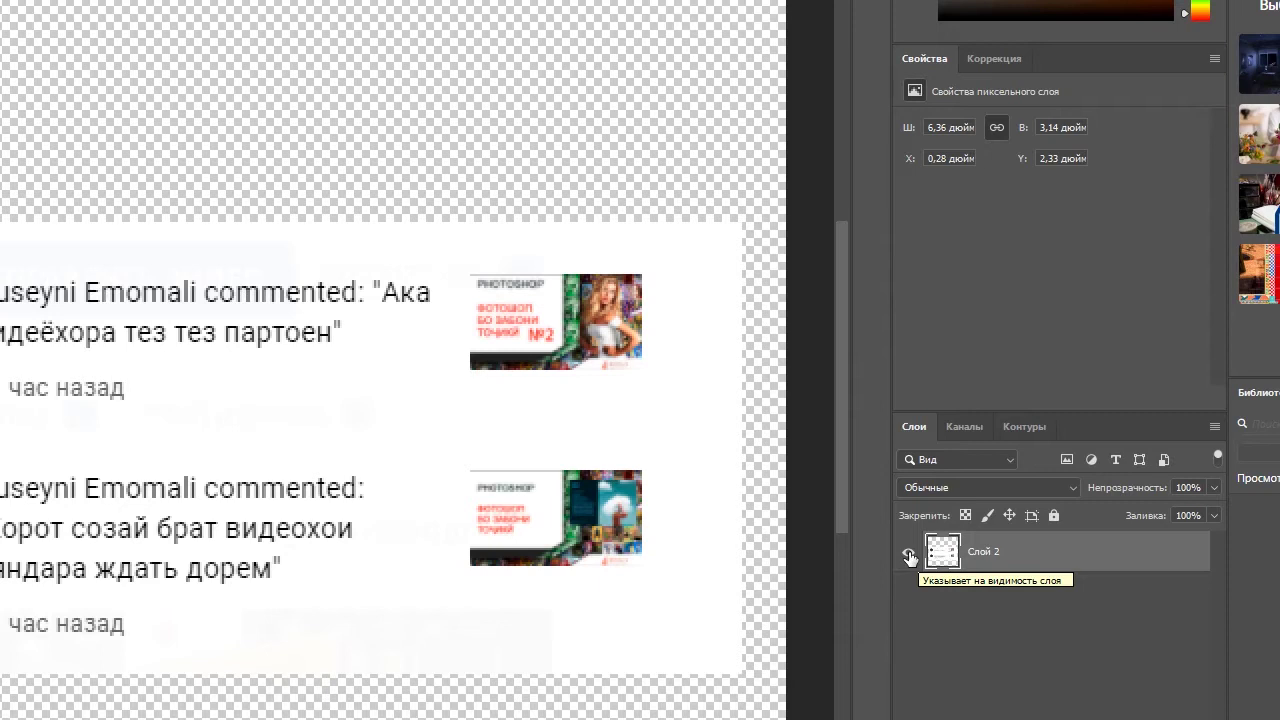
Step: Toggle the visibility of the layer Слой 2 and leave the layer hidden
click(909, 555)
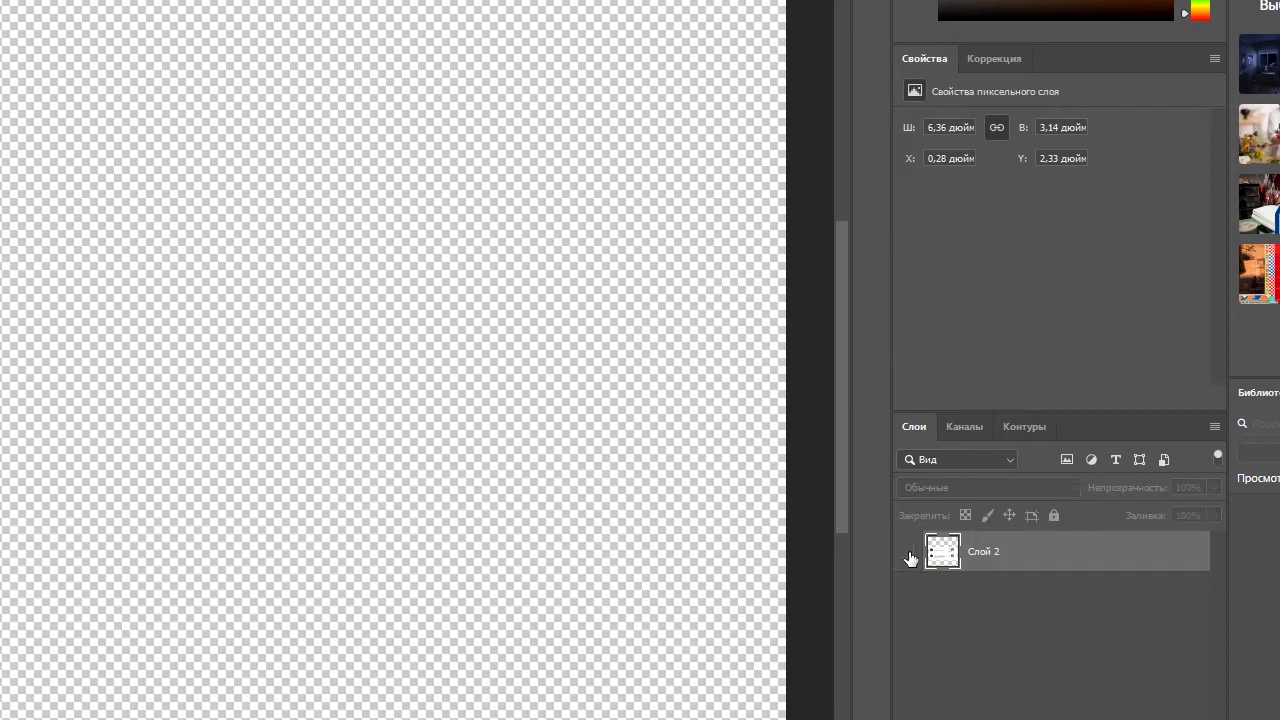
click(909, 555)
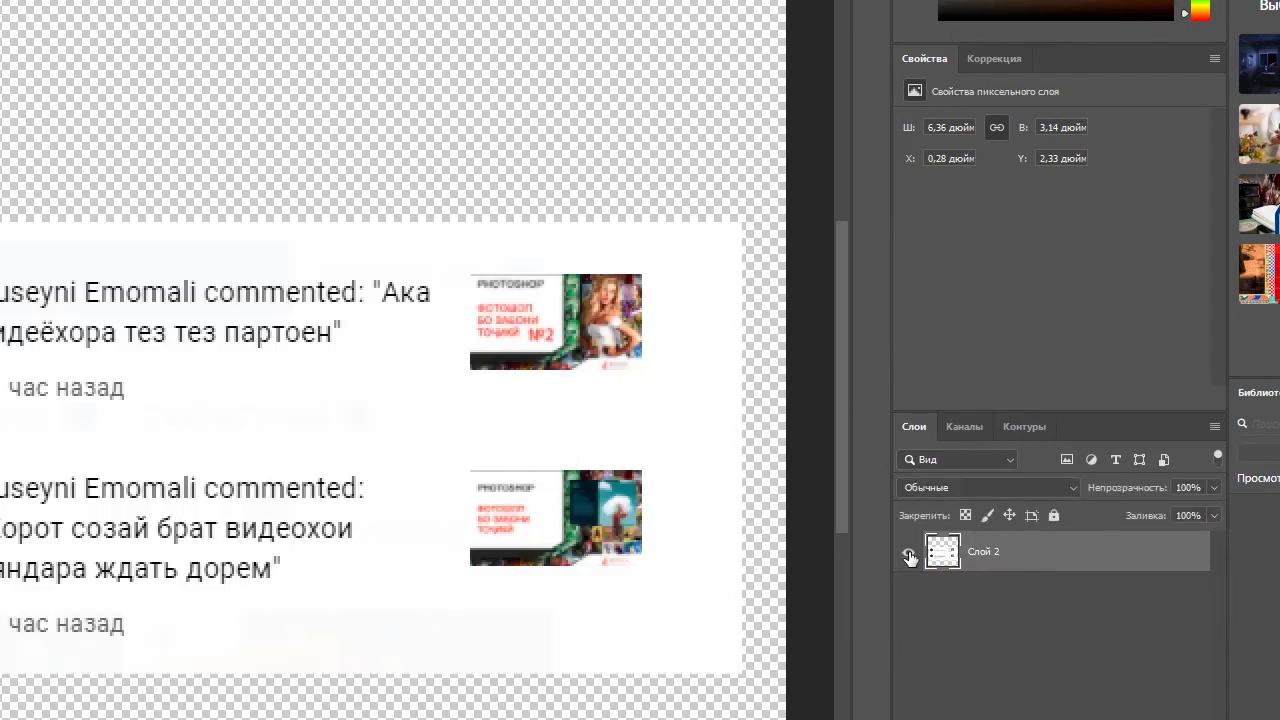
click(909, 555)
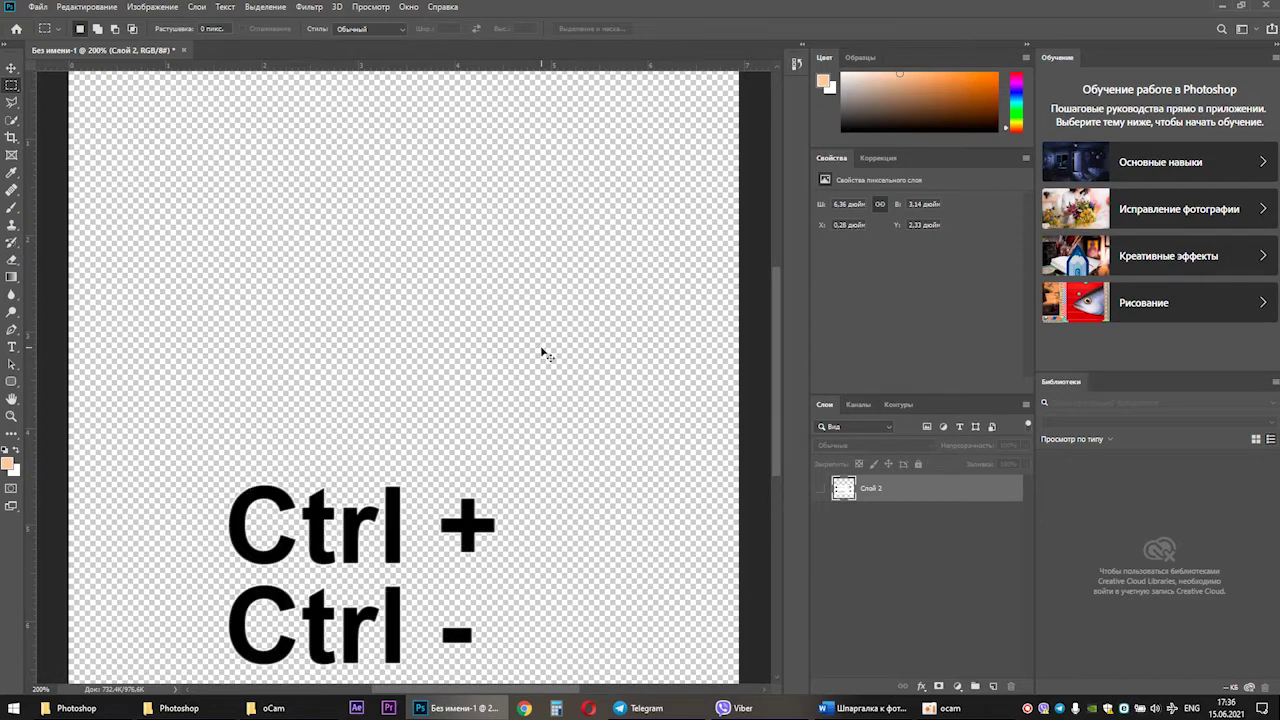
Step: Zoom the document out and in several times, finishing at 100% magnification
key(ctrl+minus)
key(ctrl+plus)
key(ctrl+minus)
key(ctrl+plus)
key(ctrl+minus)
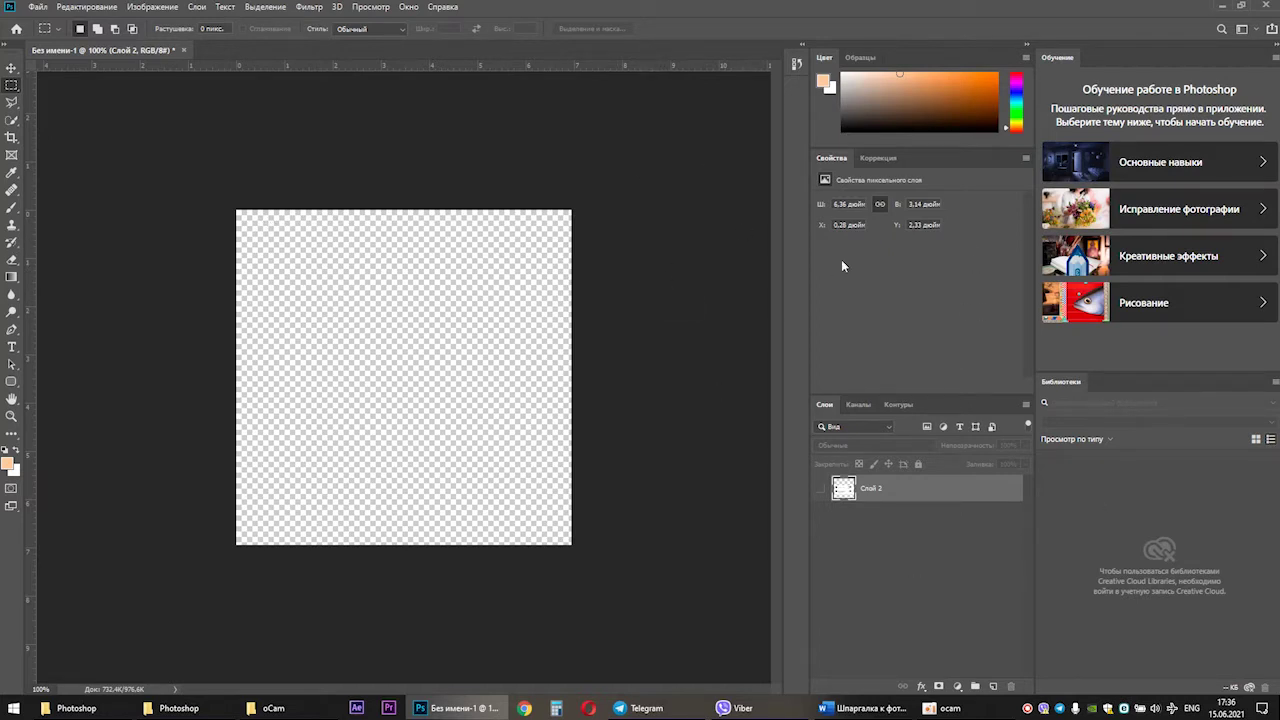
Step: Show the Navigator (Навигатор), set the document zoom to 122.14% with it, and collapse it
click(410, 7)
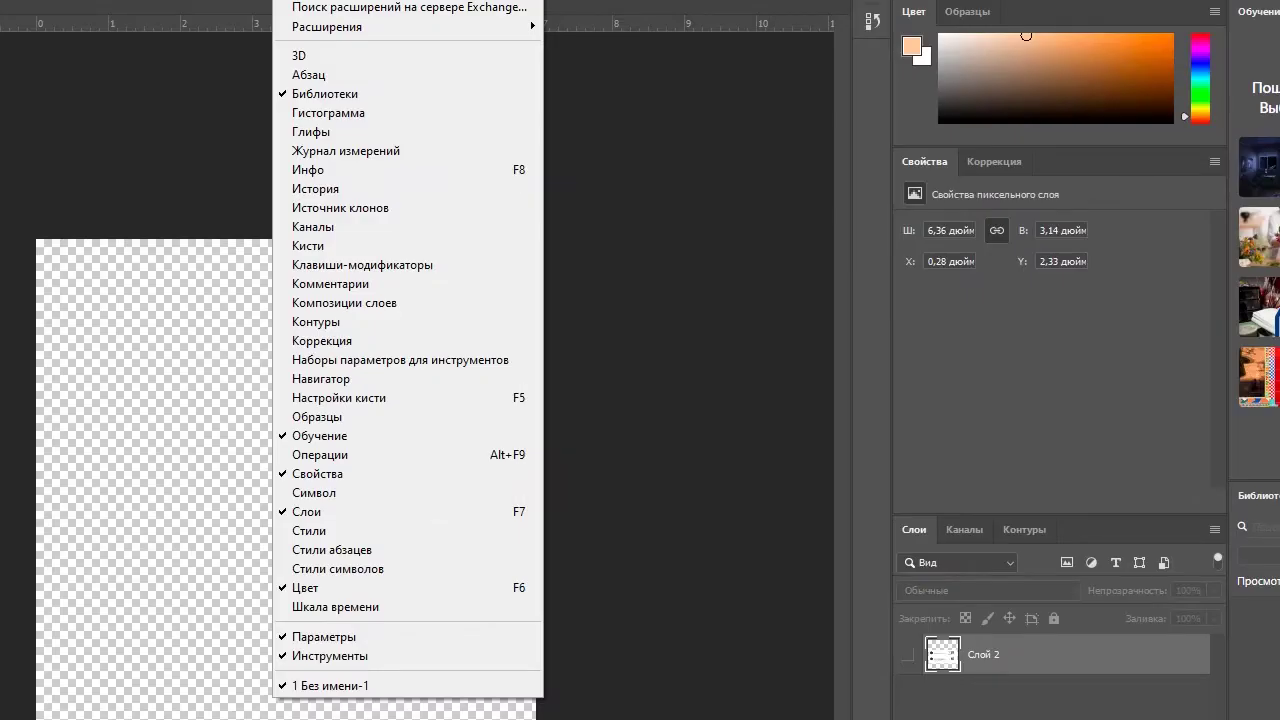
click(340, 379)
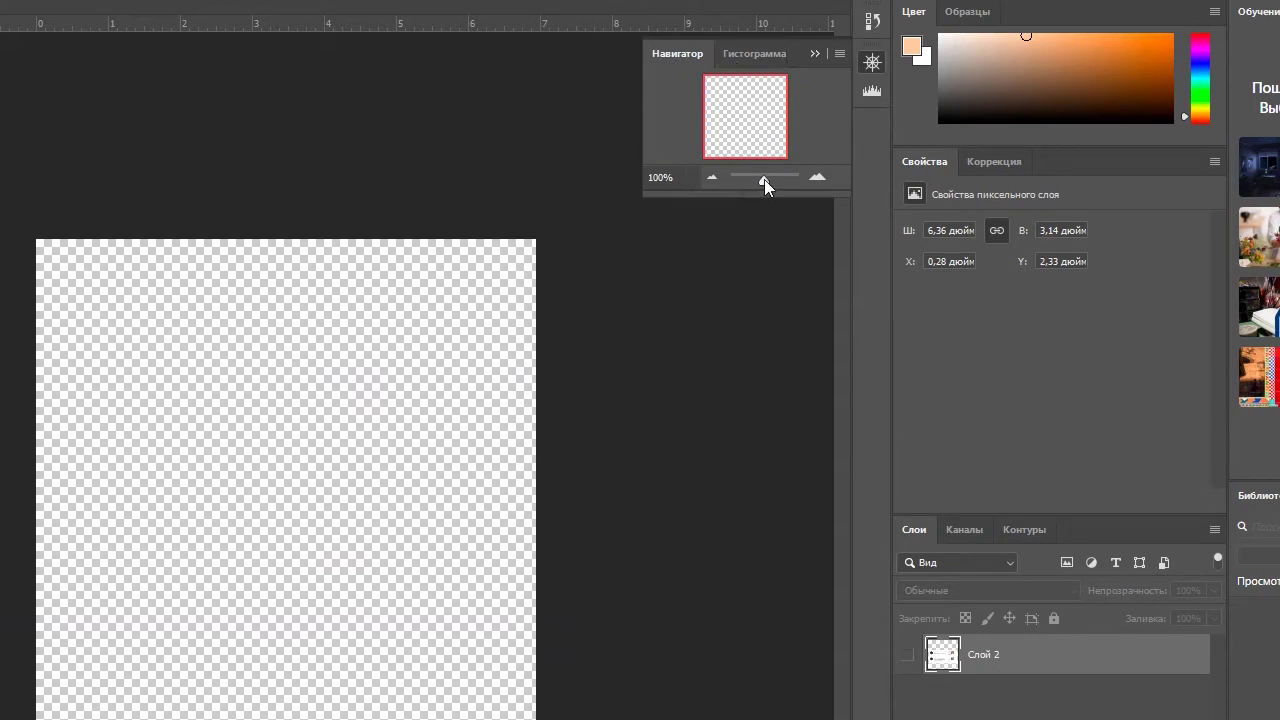
drag(764, 179, 764, 179)
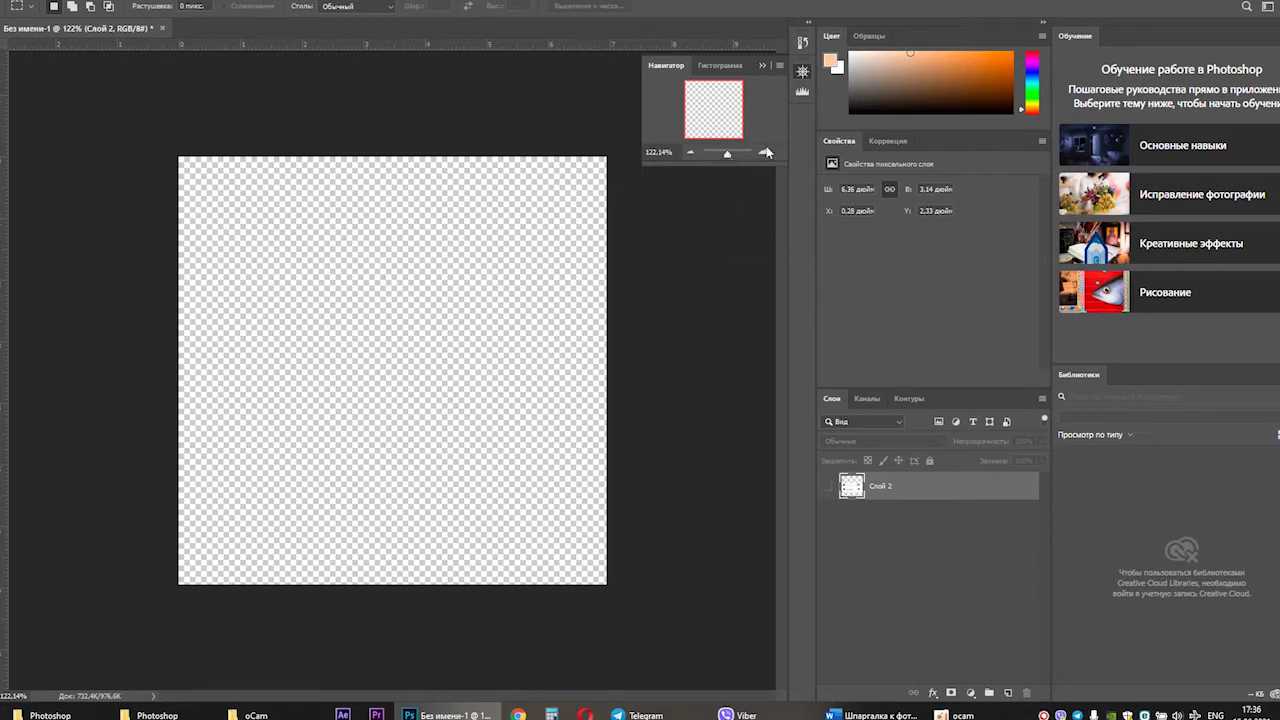
drag(729, 158, 727, 158)
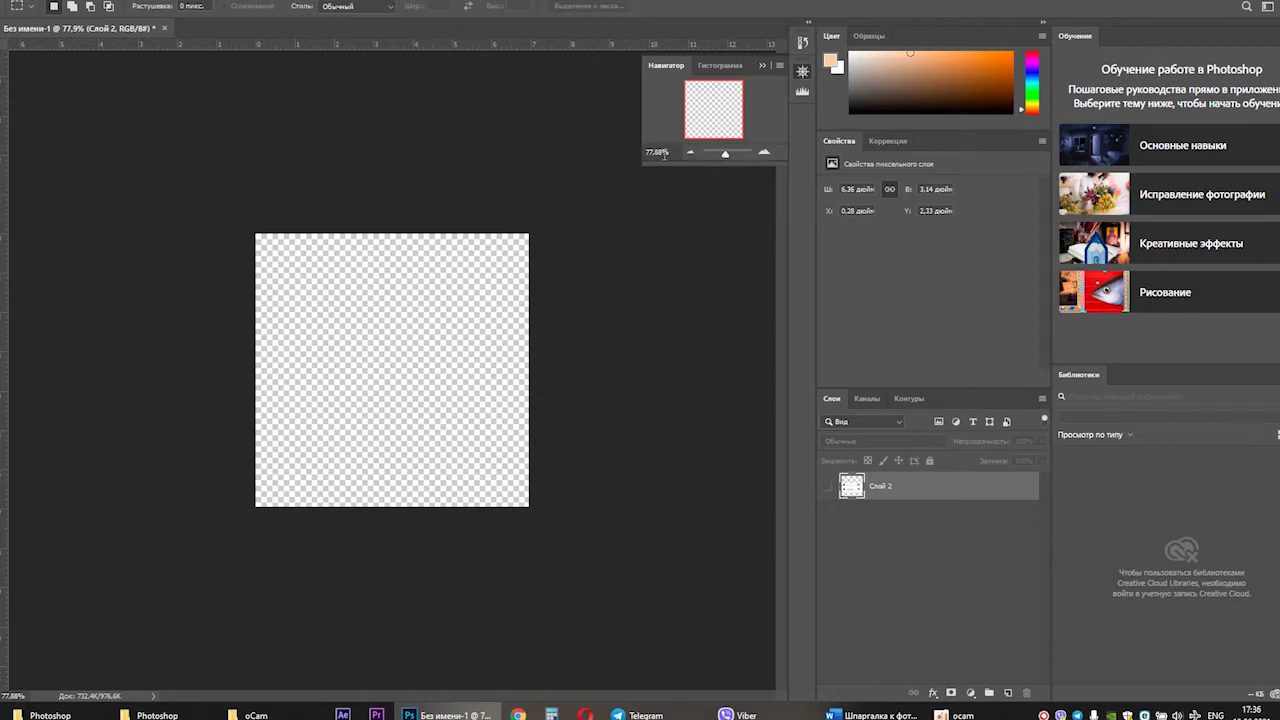
drag(725, 156, 729, 161)
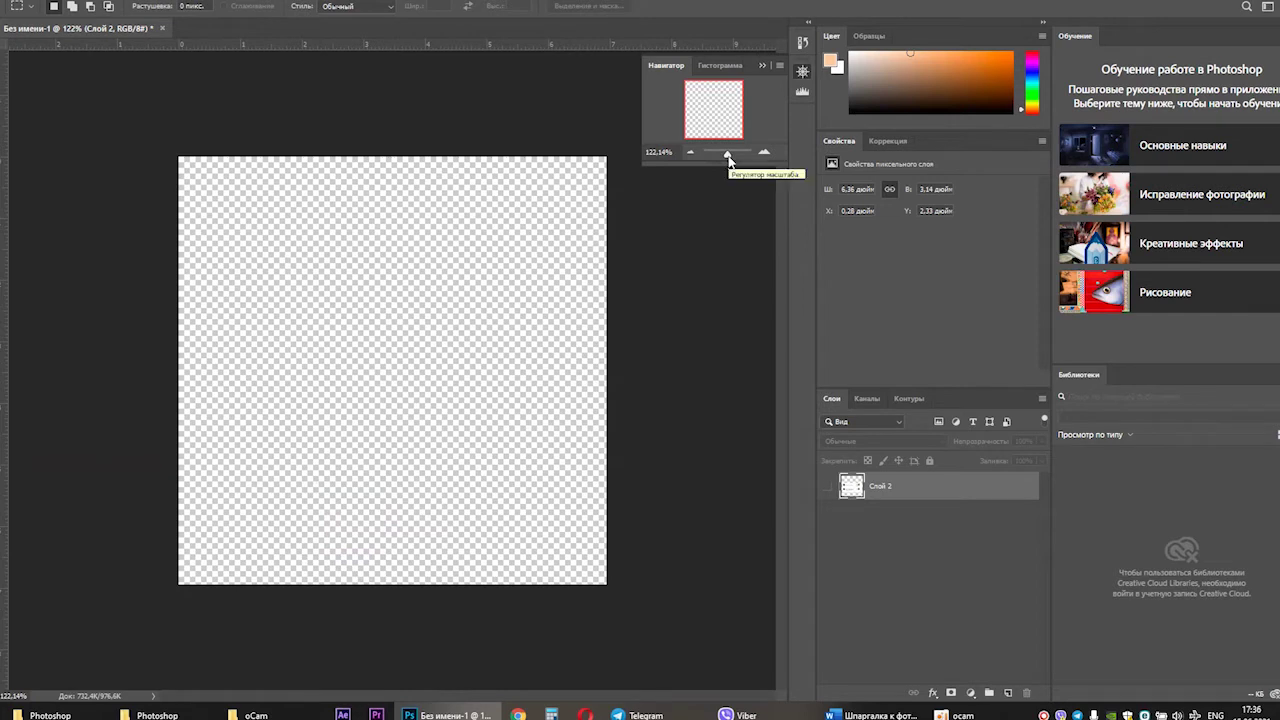
click(802, 74)
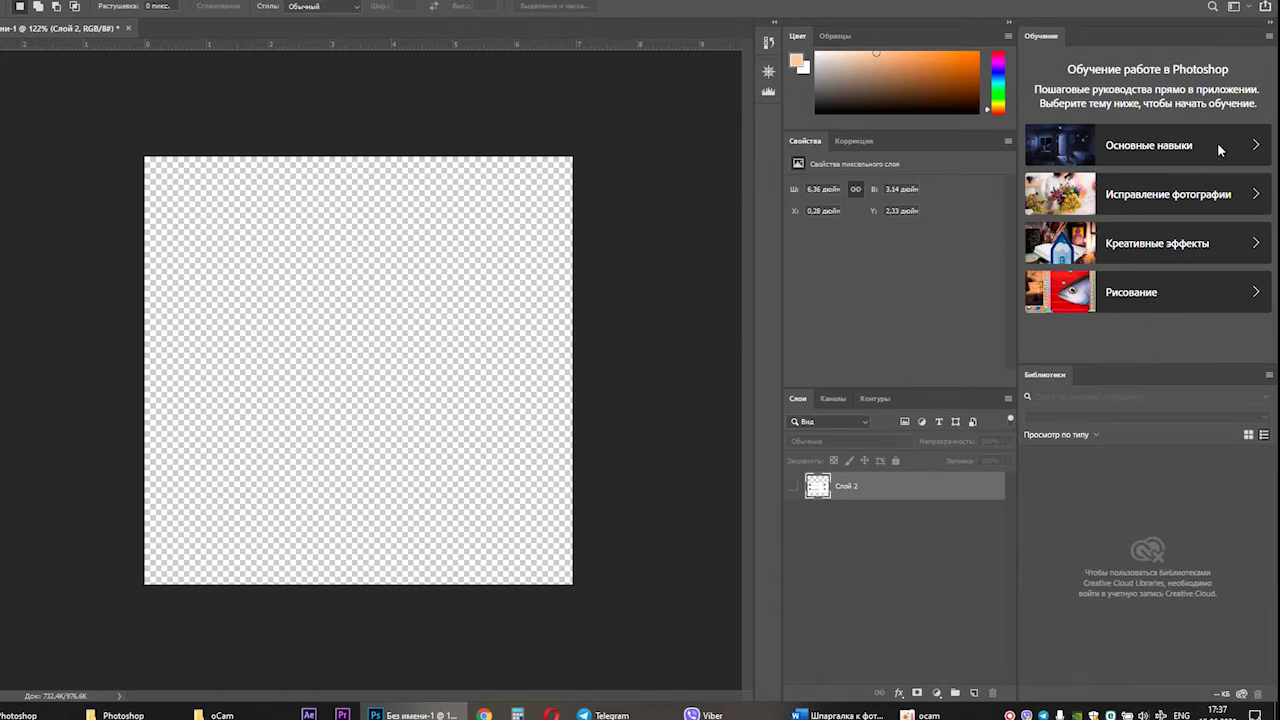
Step: Close the Обучение and Библиотеки panels to give the canvas more room
click(1272, 26)
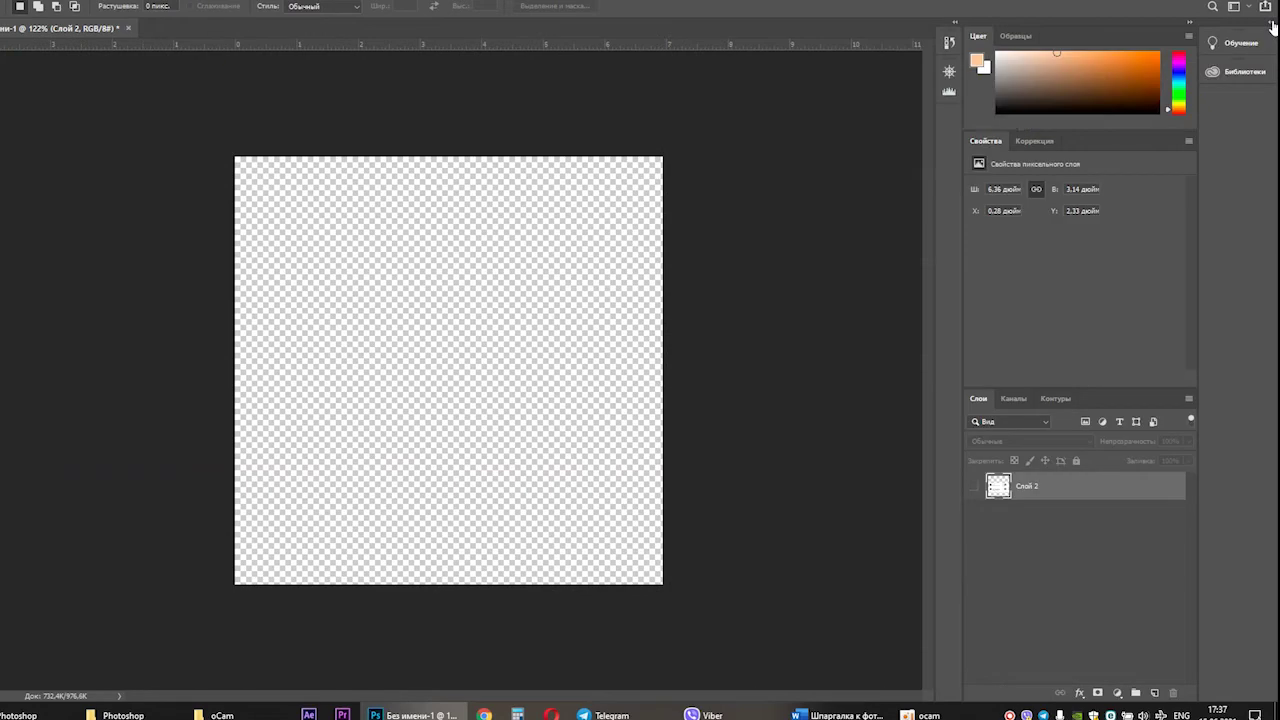
click(1270, 26)
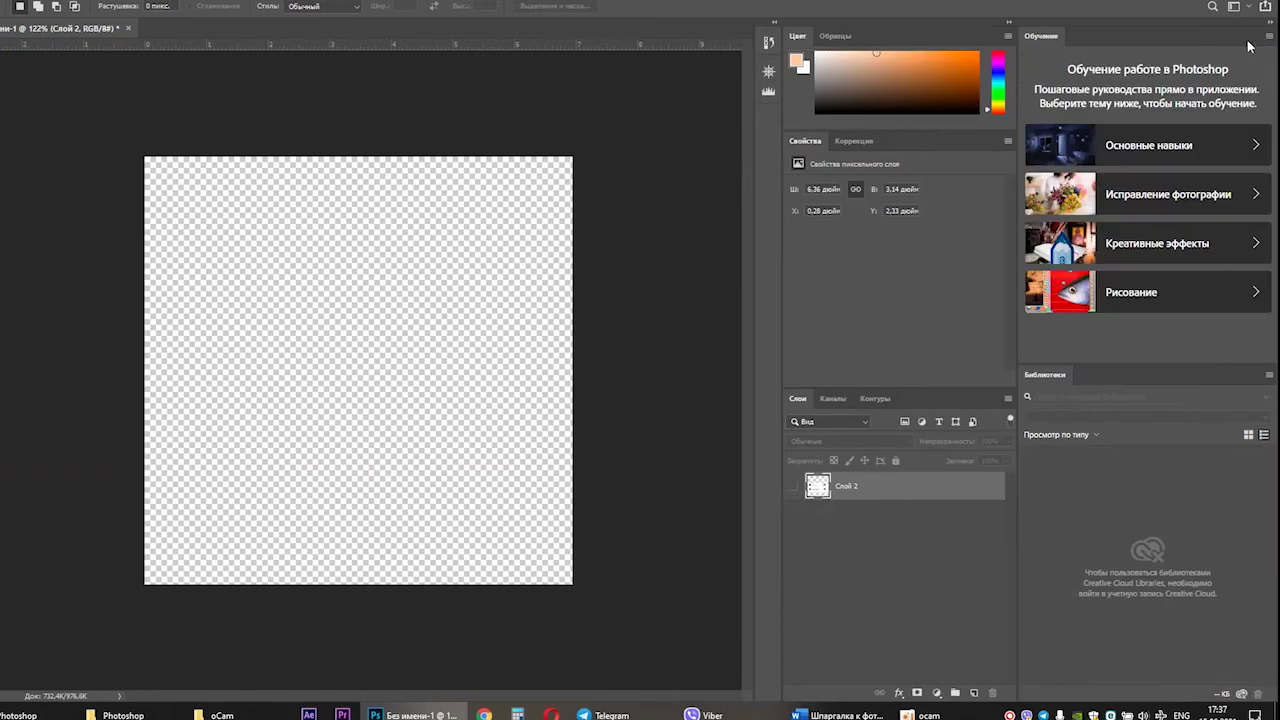
right_click(1044, 38)
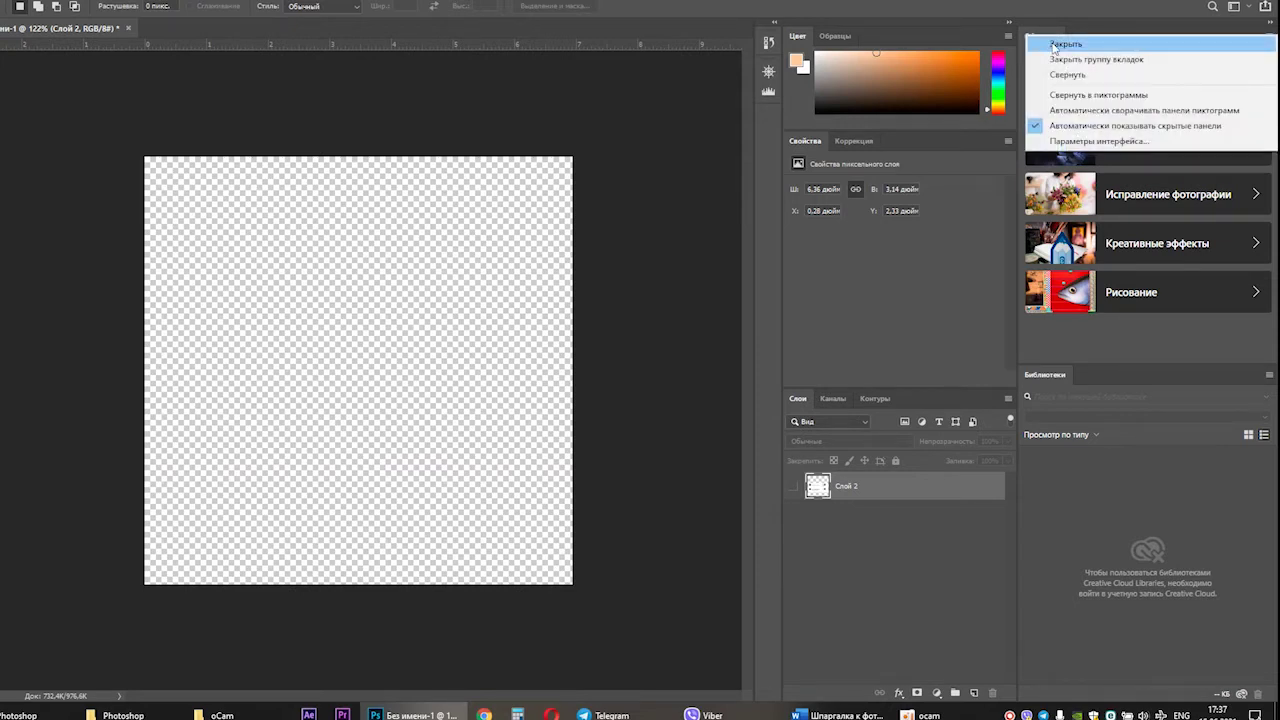
click(1053, 45)
right_click(1052, 40)
click(1061, 52)
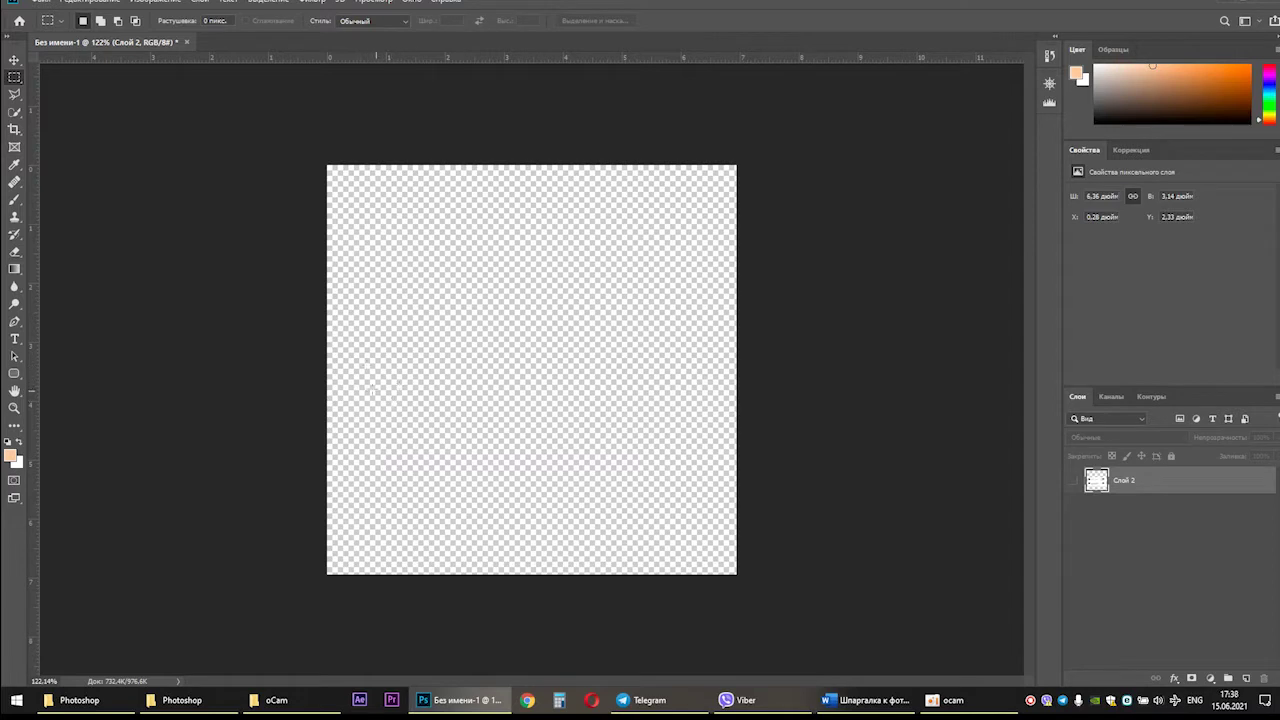
Step: Undock the toolbar, switch it to two columns and place it floating beside the canvas
drag(19, 41, 94, 90)
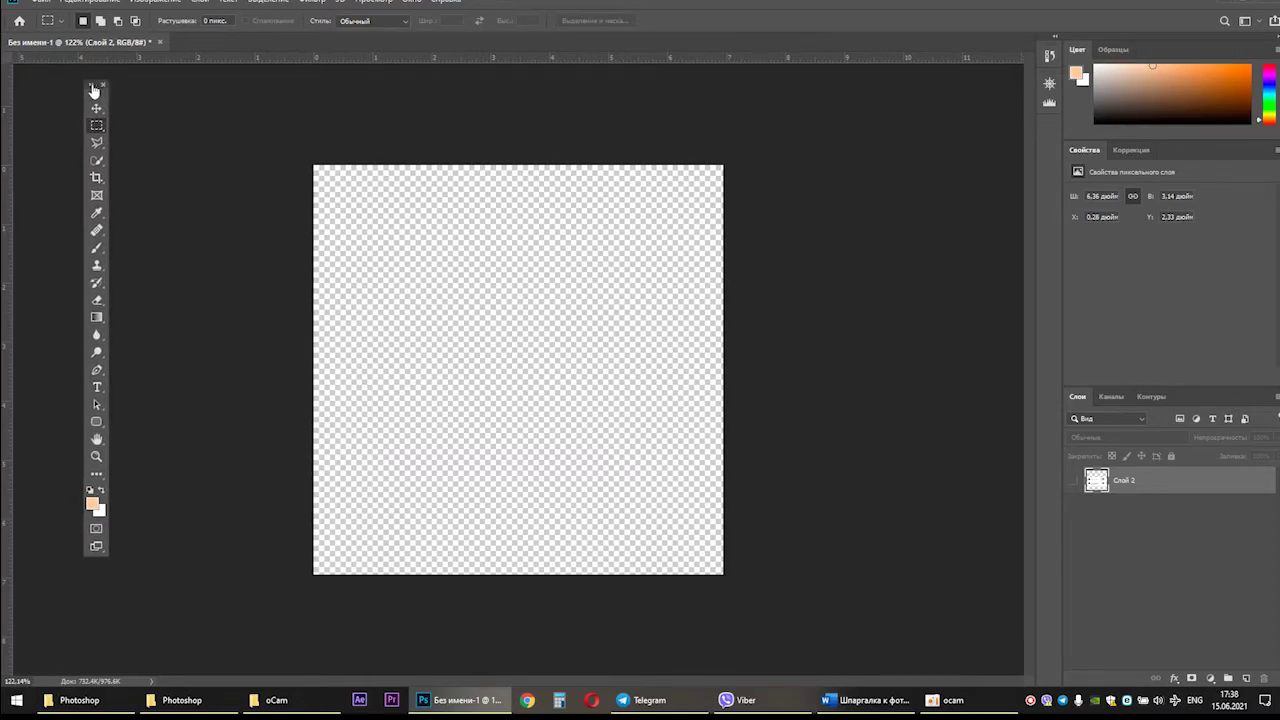
click(94, 87)
drag(97, 84, 106, 151)
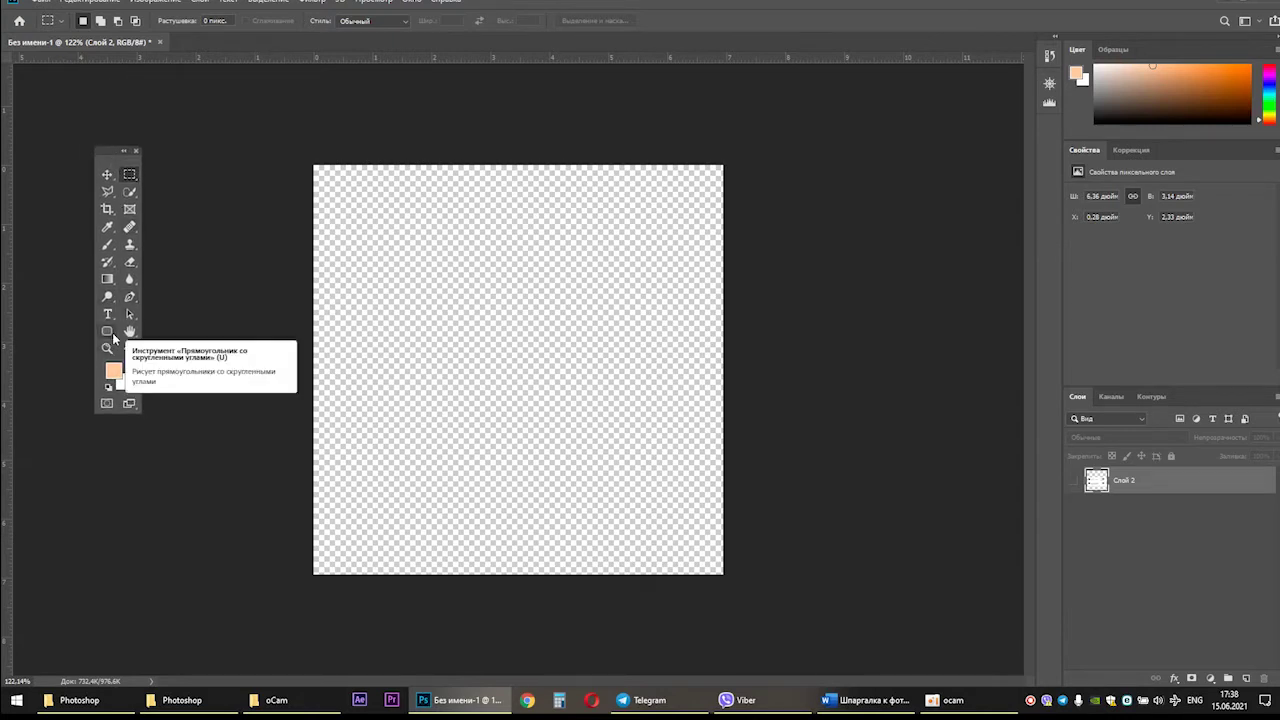
Step: Examine the variants in the shape tool group, from Прямоугольник to Произвольная фигура
click(108, 332)
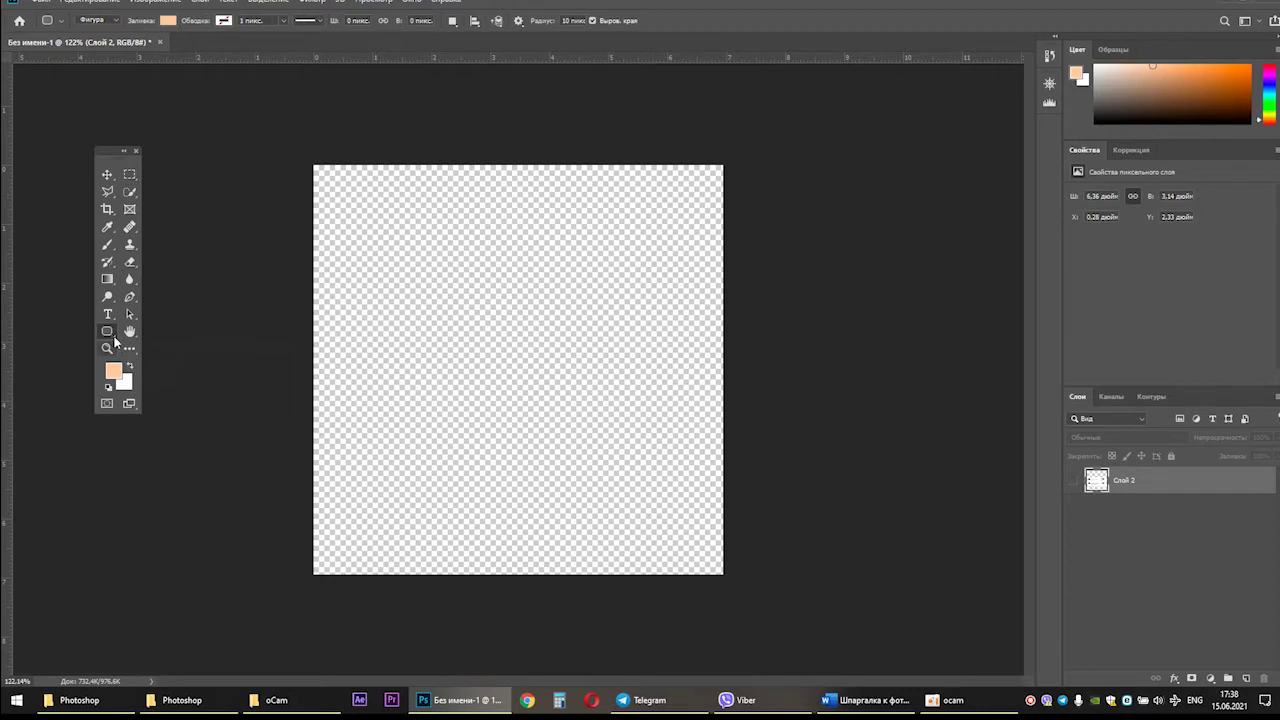
right_click(109, 332)
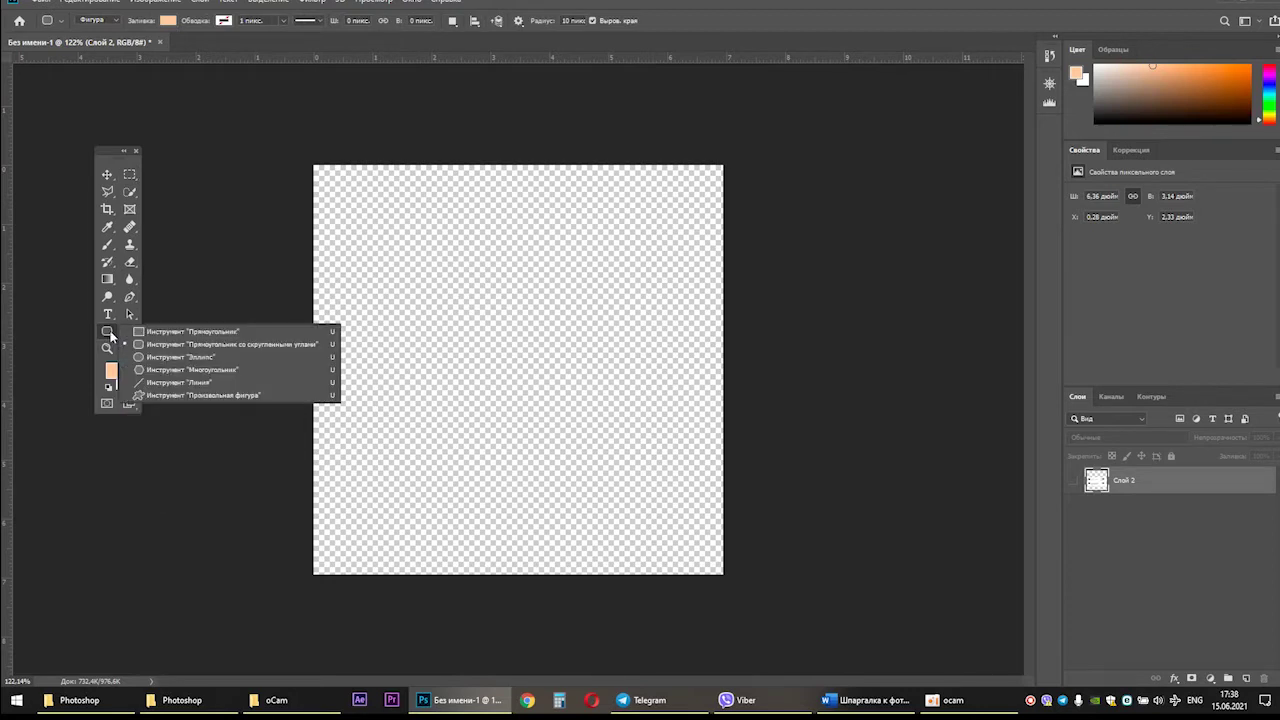
click(103, 150)
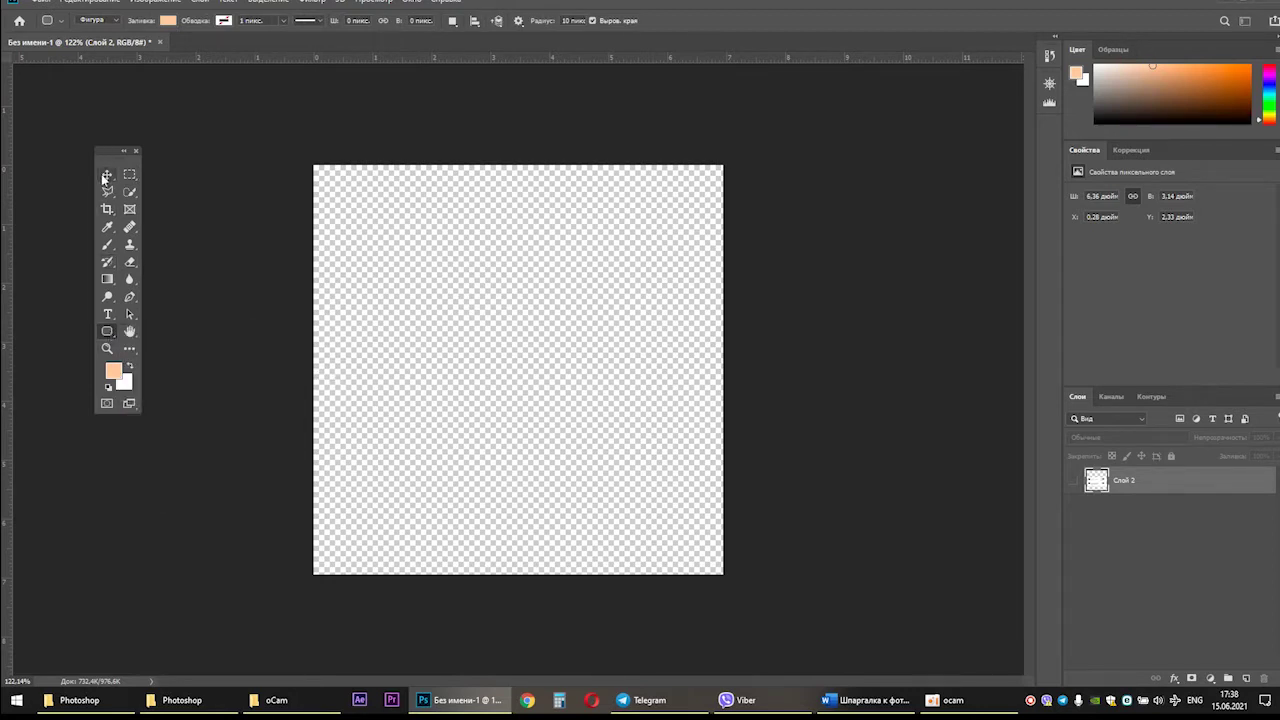
click(108, 334)
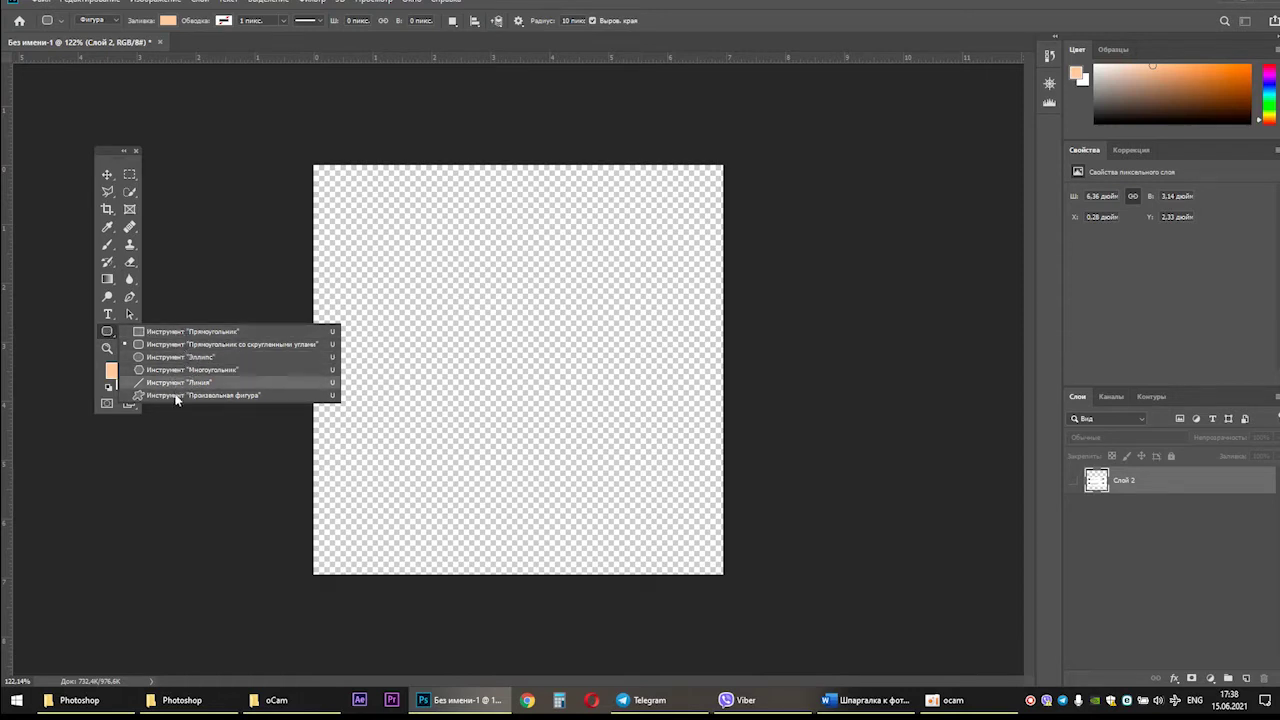
click(112, 152)
Step: Return the floating toolbar to a single column and, after viewing the shape variants, activate the Move tool
click(121, 151)
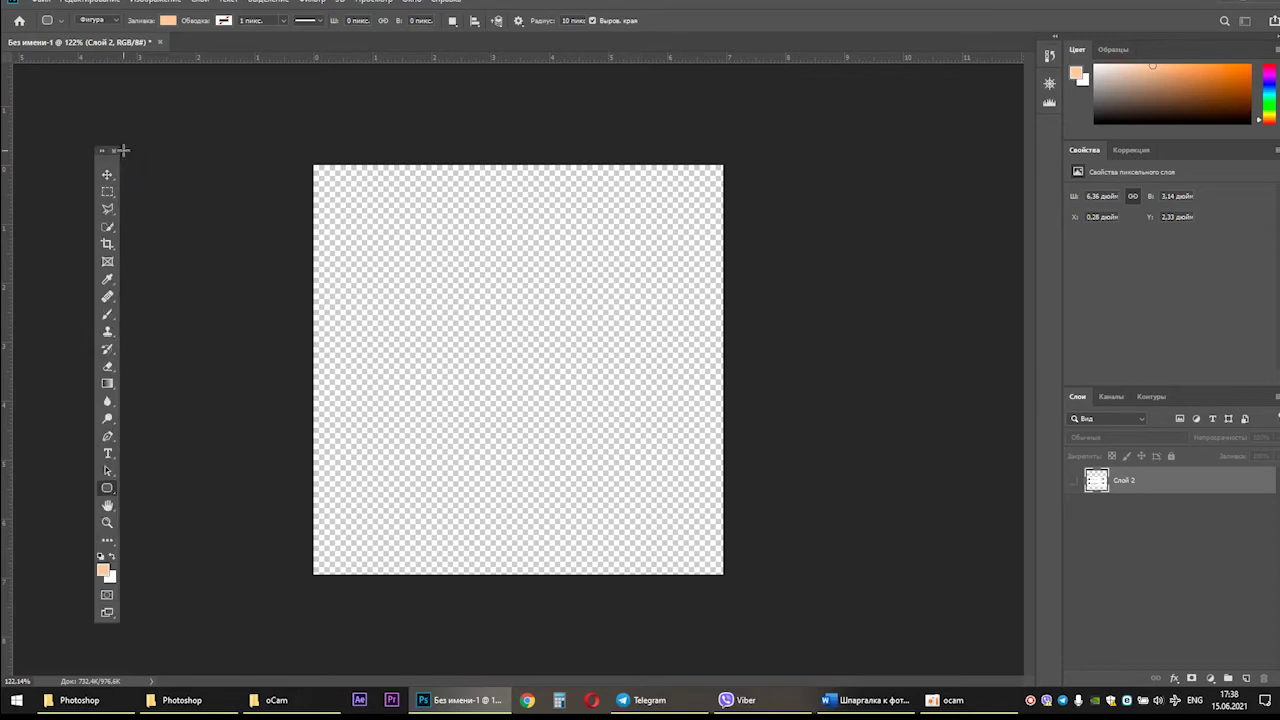
right_click(114, 492)
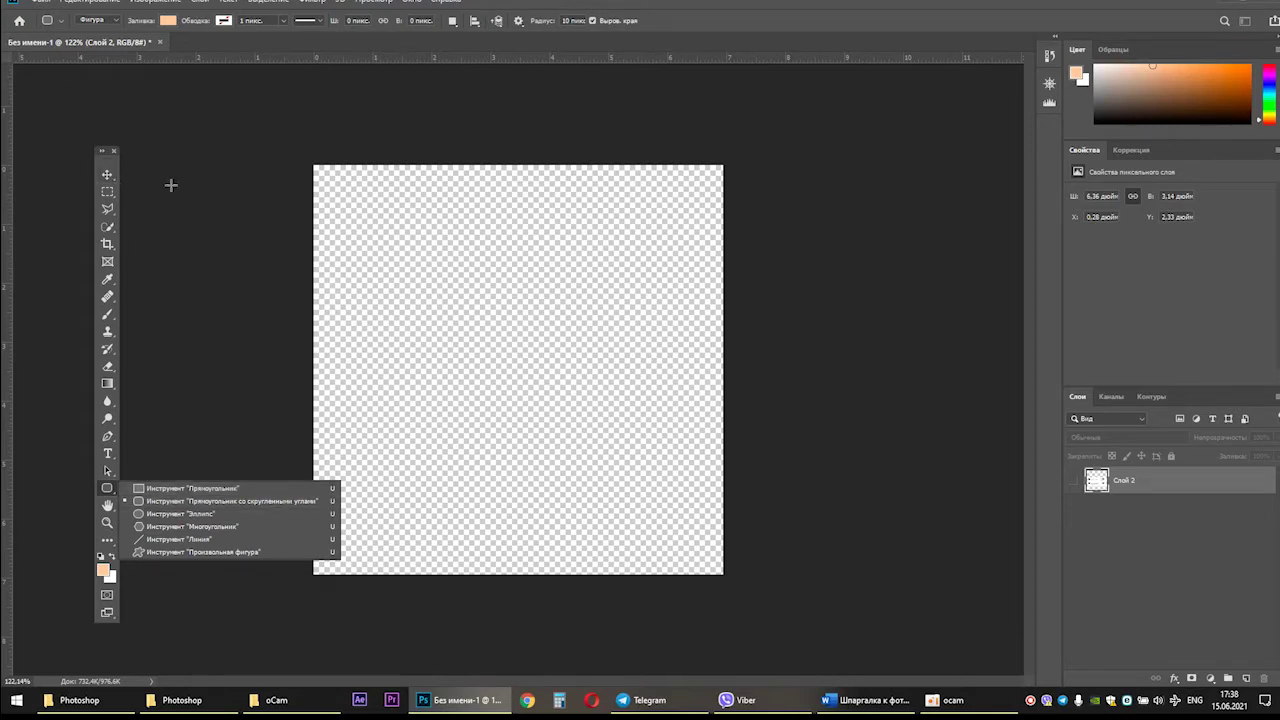
click(107, 175)
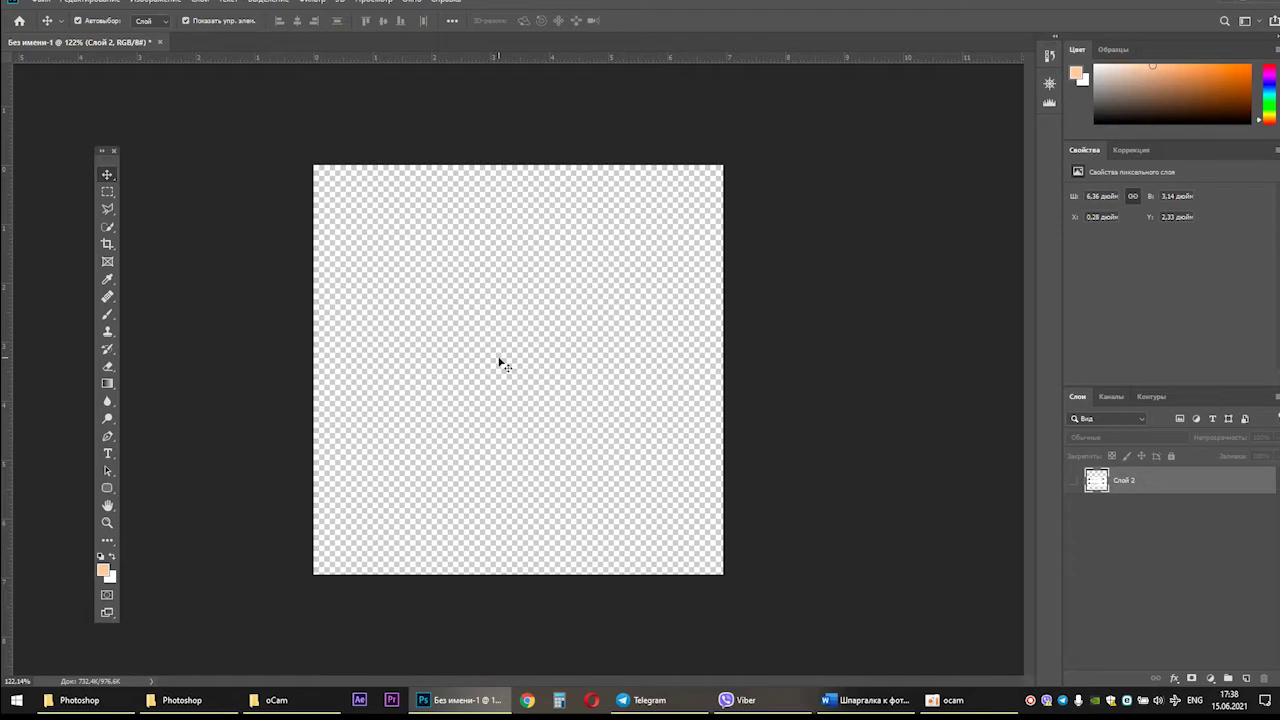
Step: Draw a filled rounded rectangle about 195 by 195 px in the canvas's upper-left area, with 10 px corner radius
key(u)
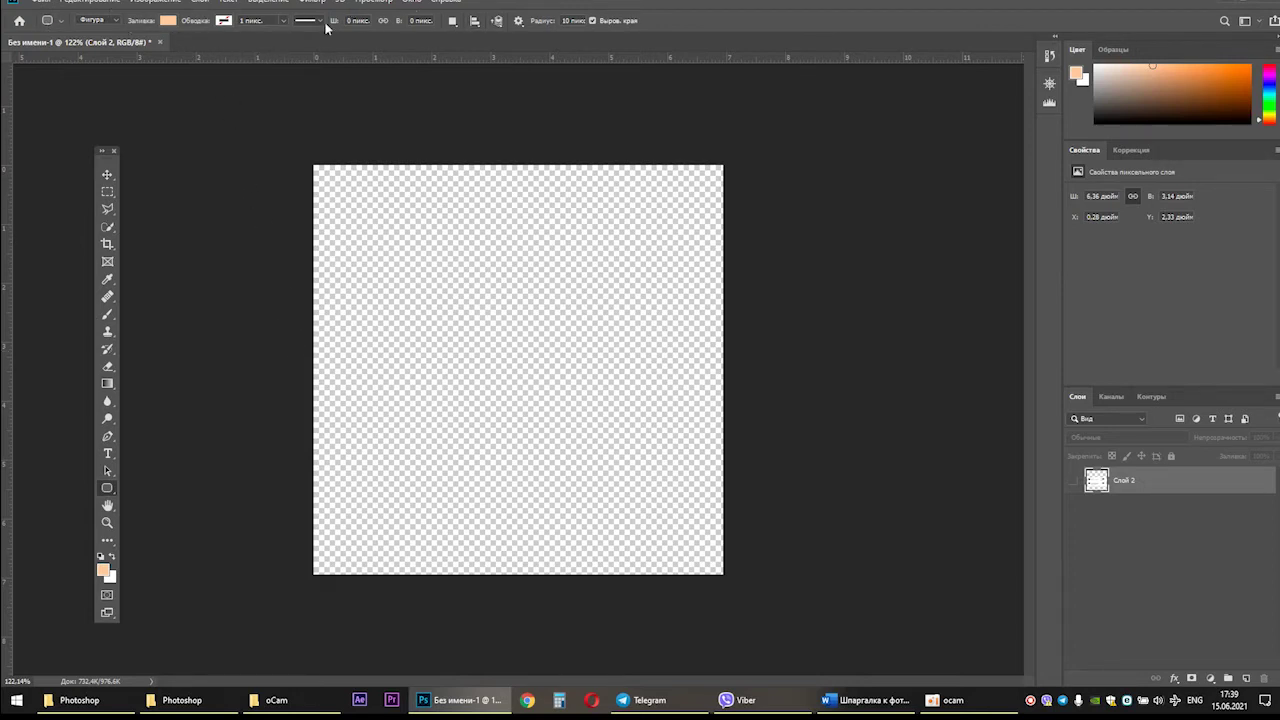
click(62, 21)
click(62, 21)
drag(382, 261, 542, 422)
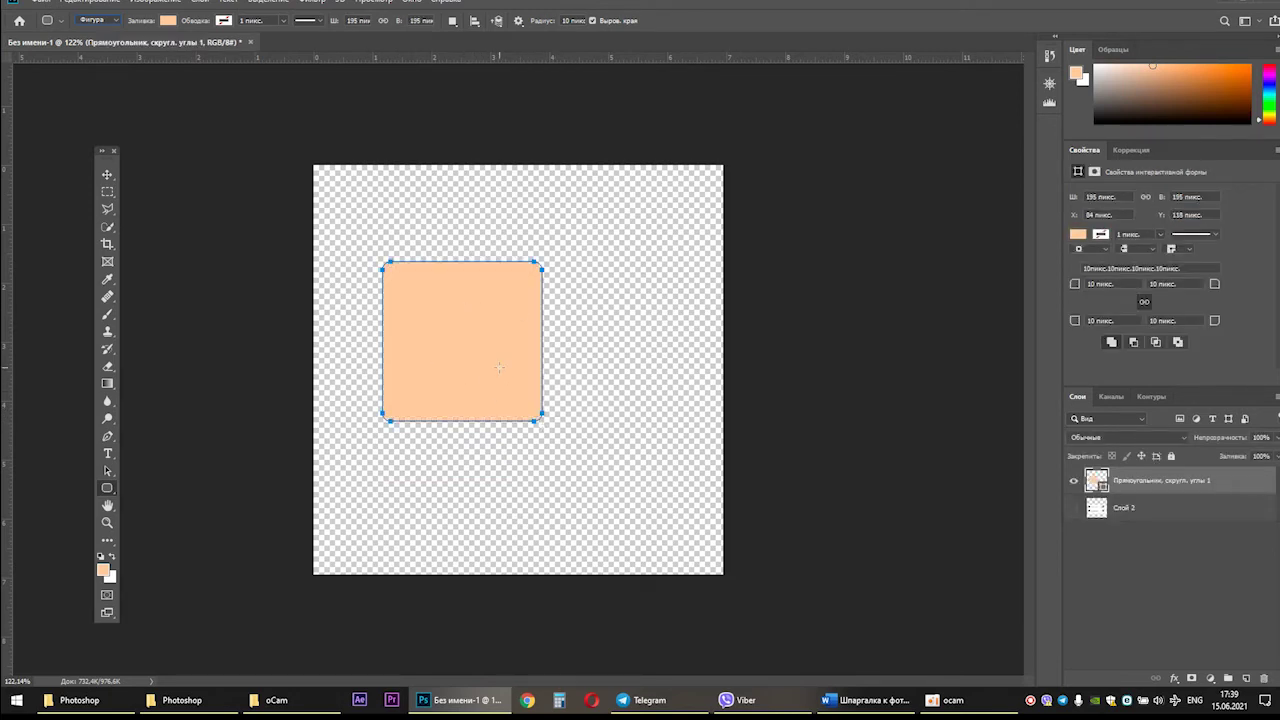
Step: Change the rounded rectangle's fill to the pink swatch
click(168, 21)
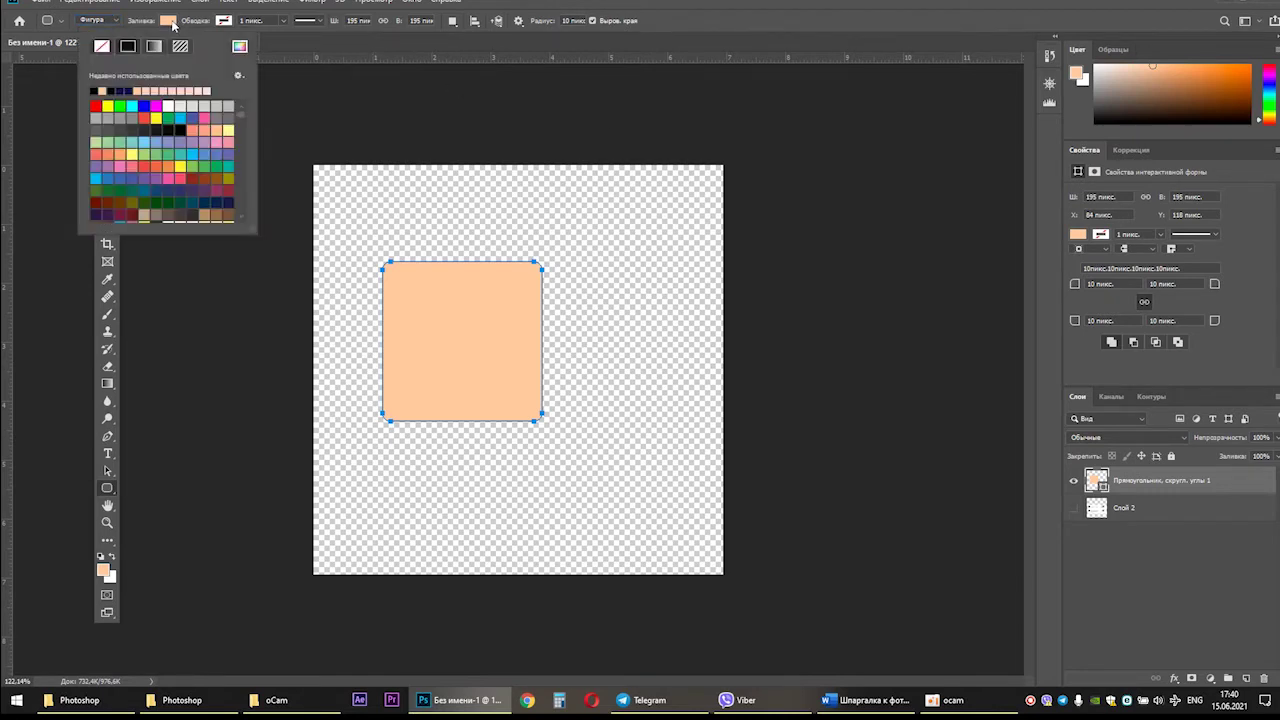
scroll(180, 140, down, 5)
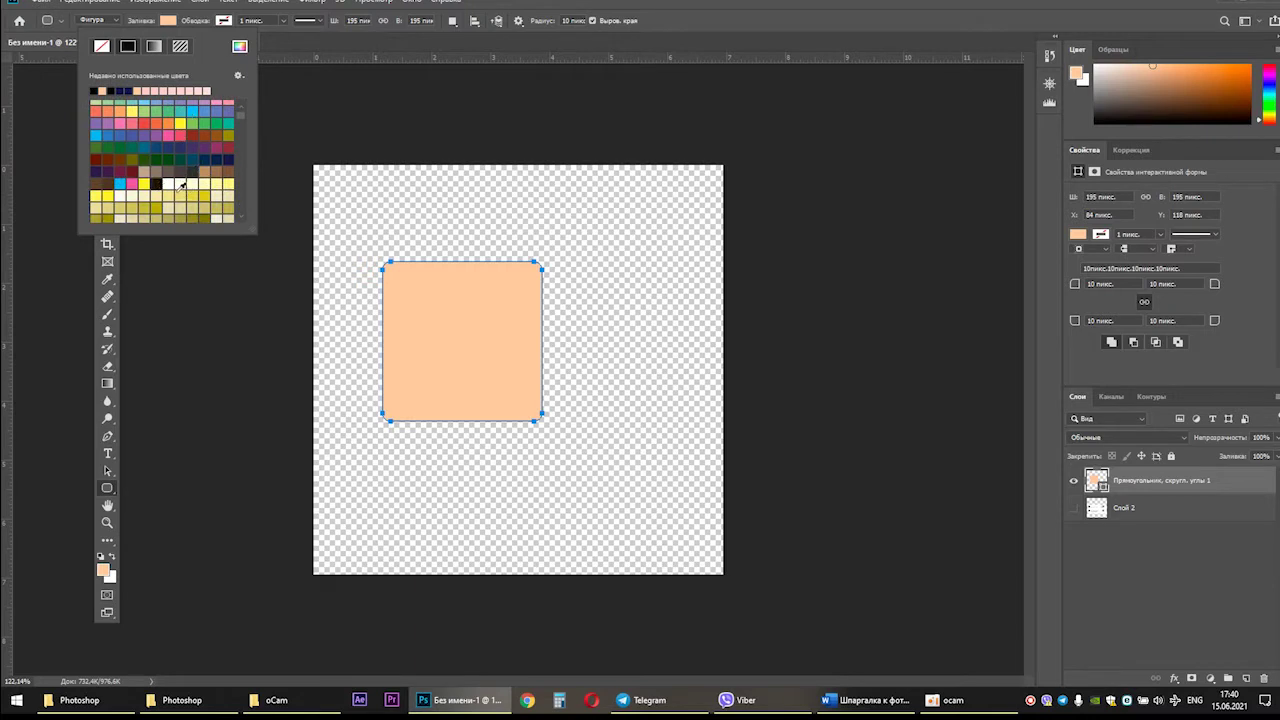
click(131, 183)
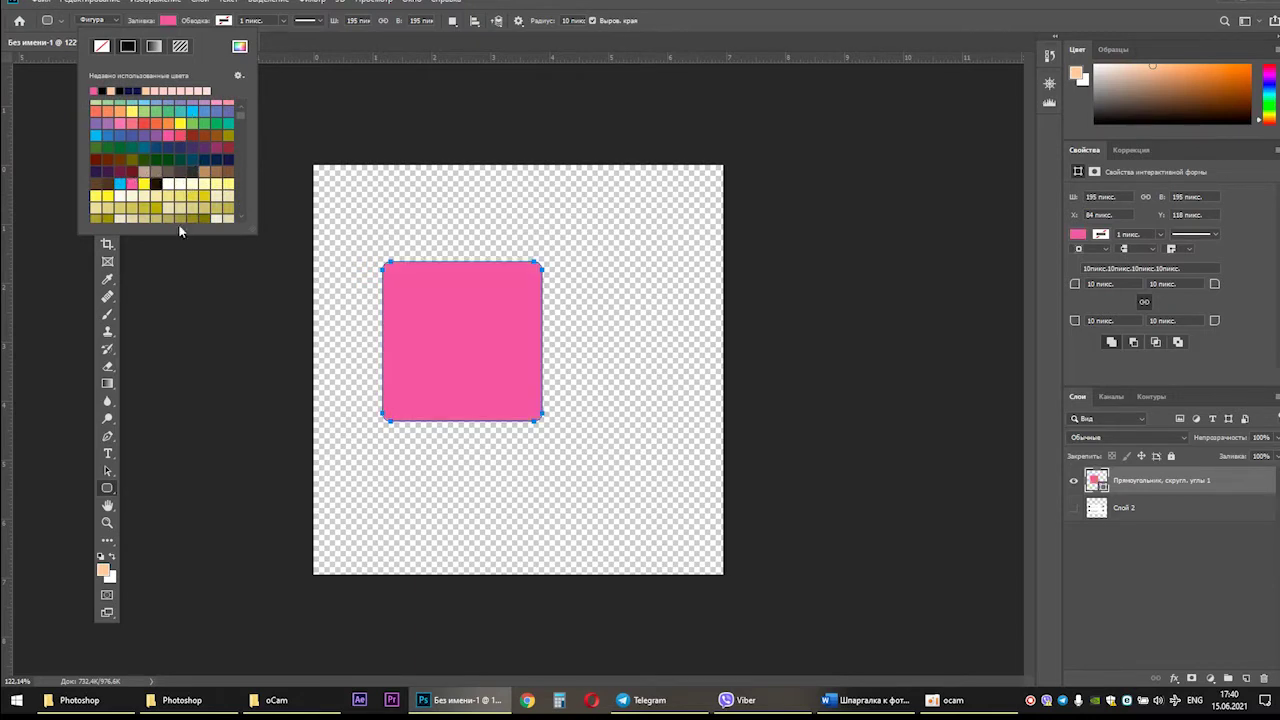
Step: Set the rounded rectangle's fill to bright green
click(1078, 235)
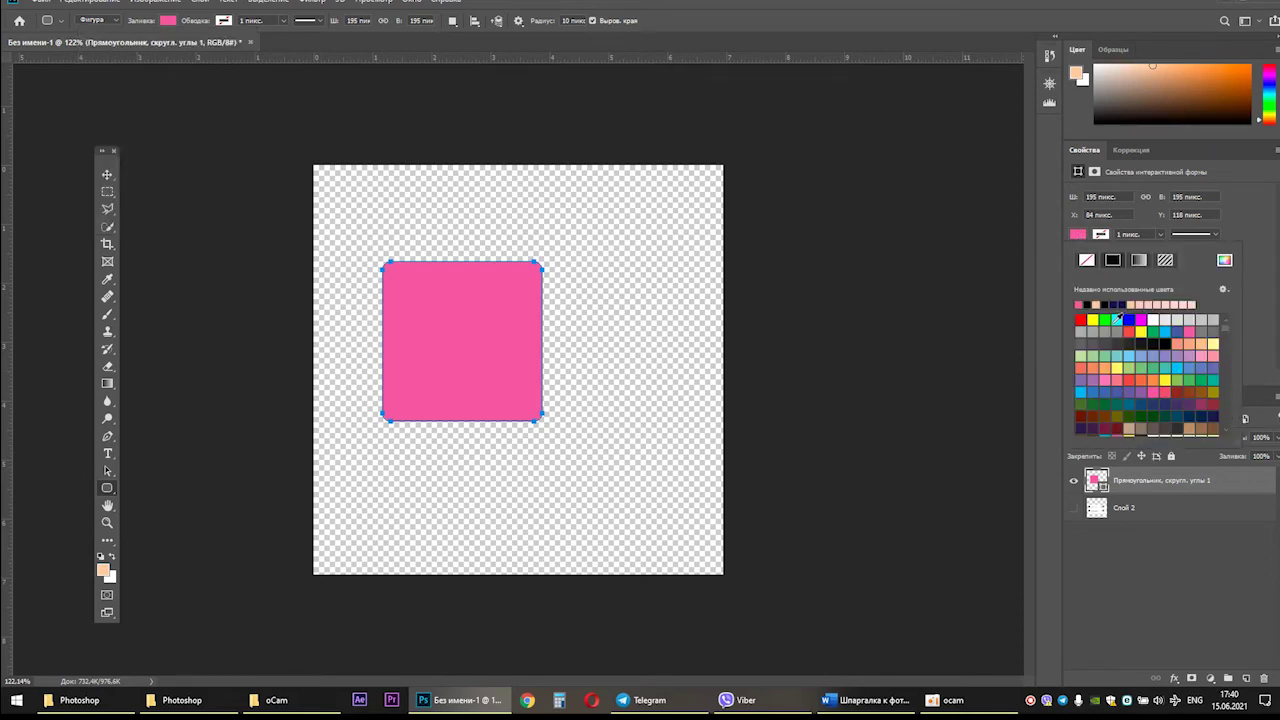
click(1104, 320)
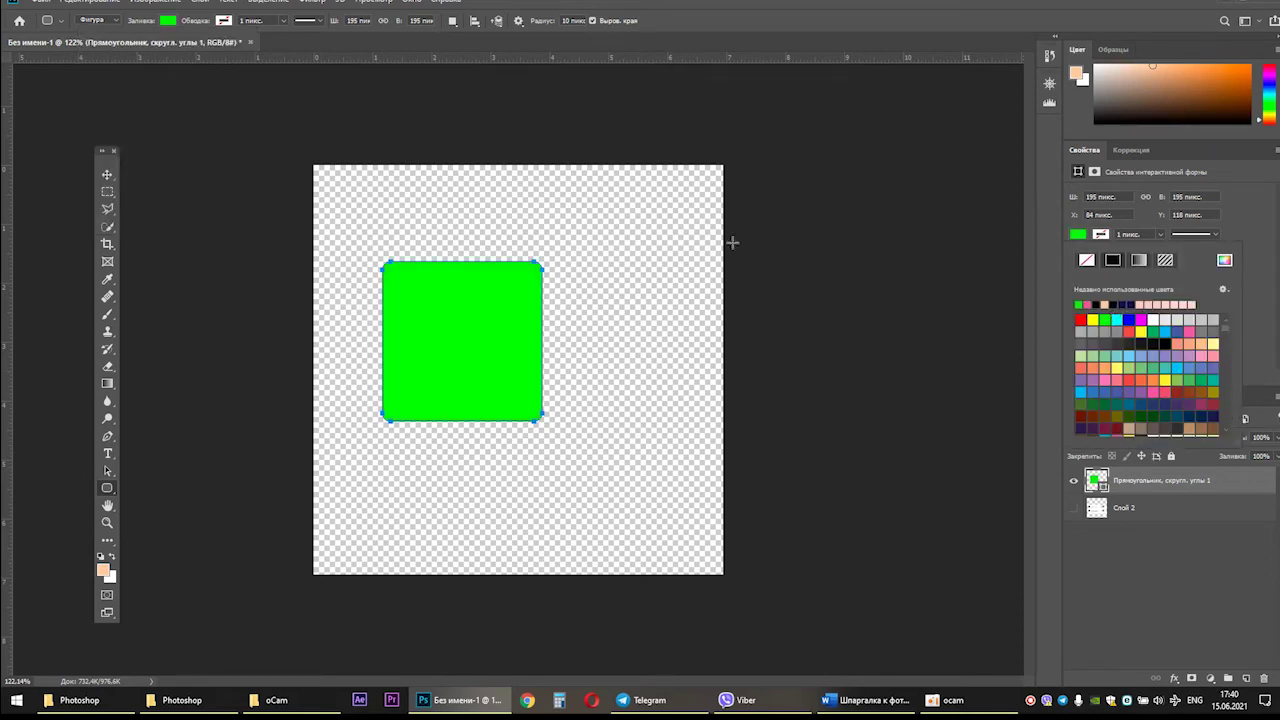
click(1264, 300)
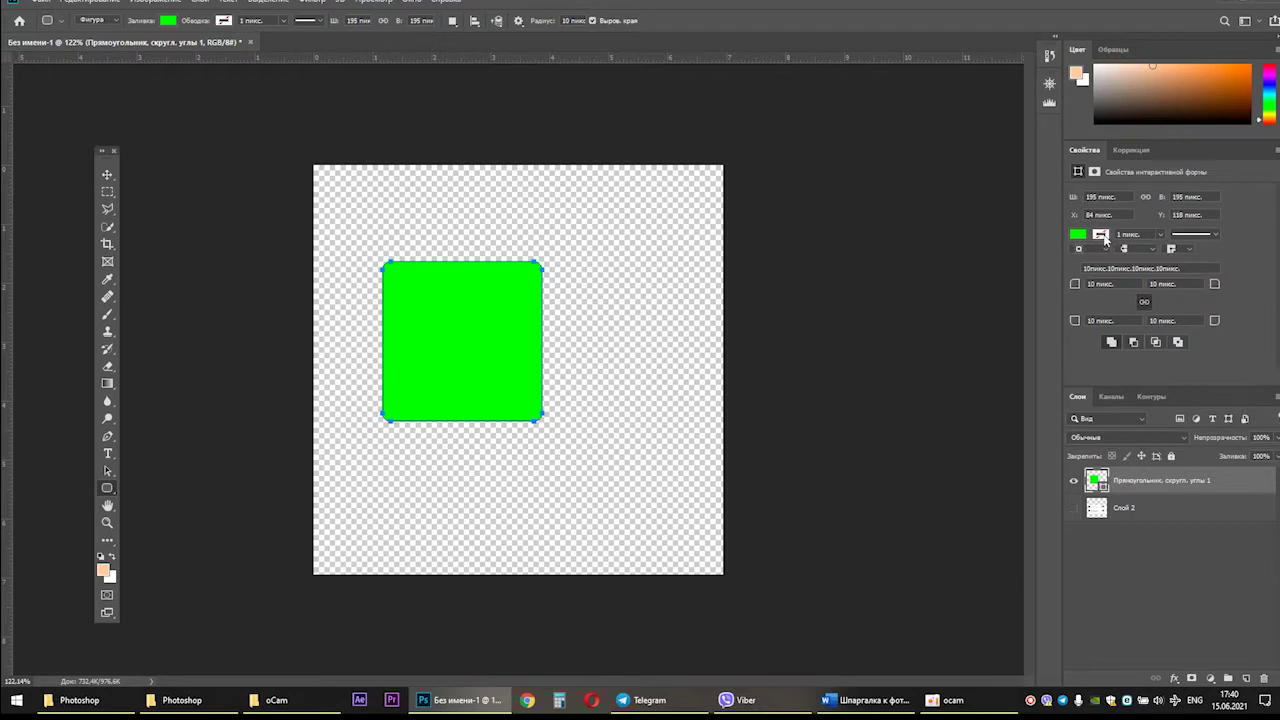
Step: Give the rounded rectangle a solid black stroke and set the stroke width to 10.84 px
click(1101, 236)
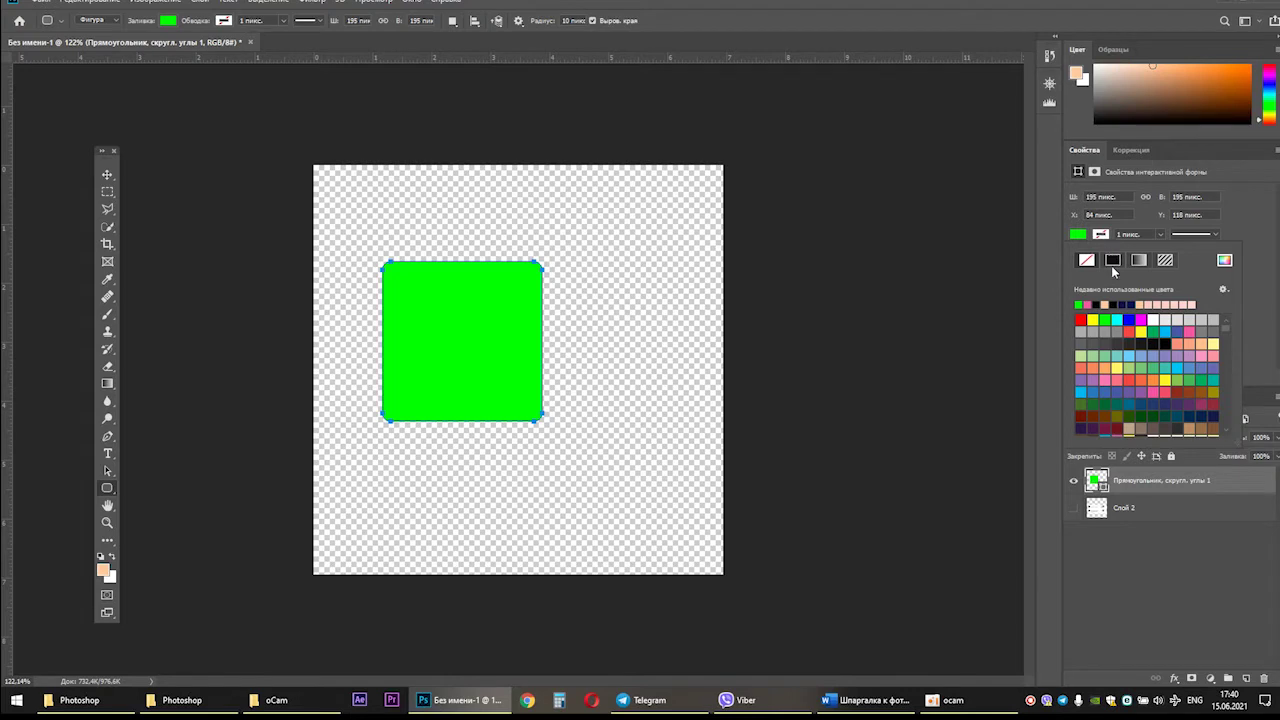
click(1101, 302)
click(1245, 249)
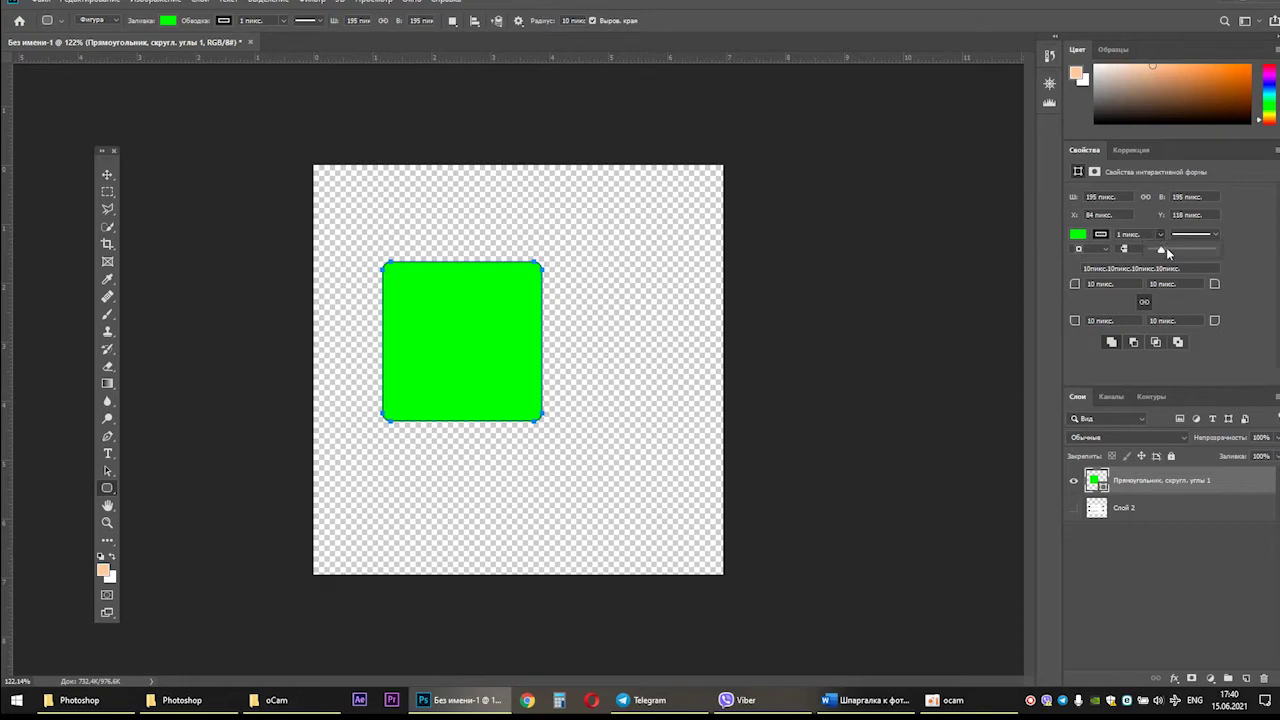
drag(1167, 248, 1211, 255)
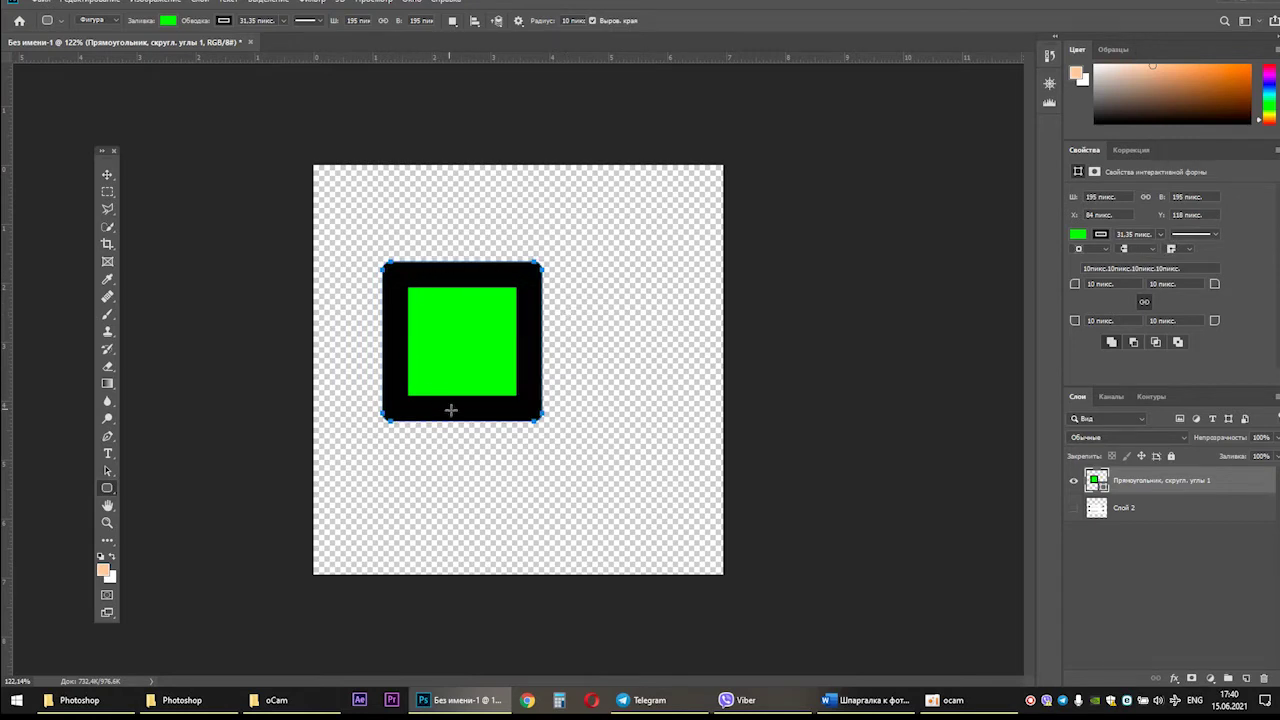
click(1160, 235)
drag(1165, 255, 1140, 254)
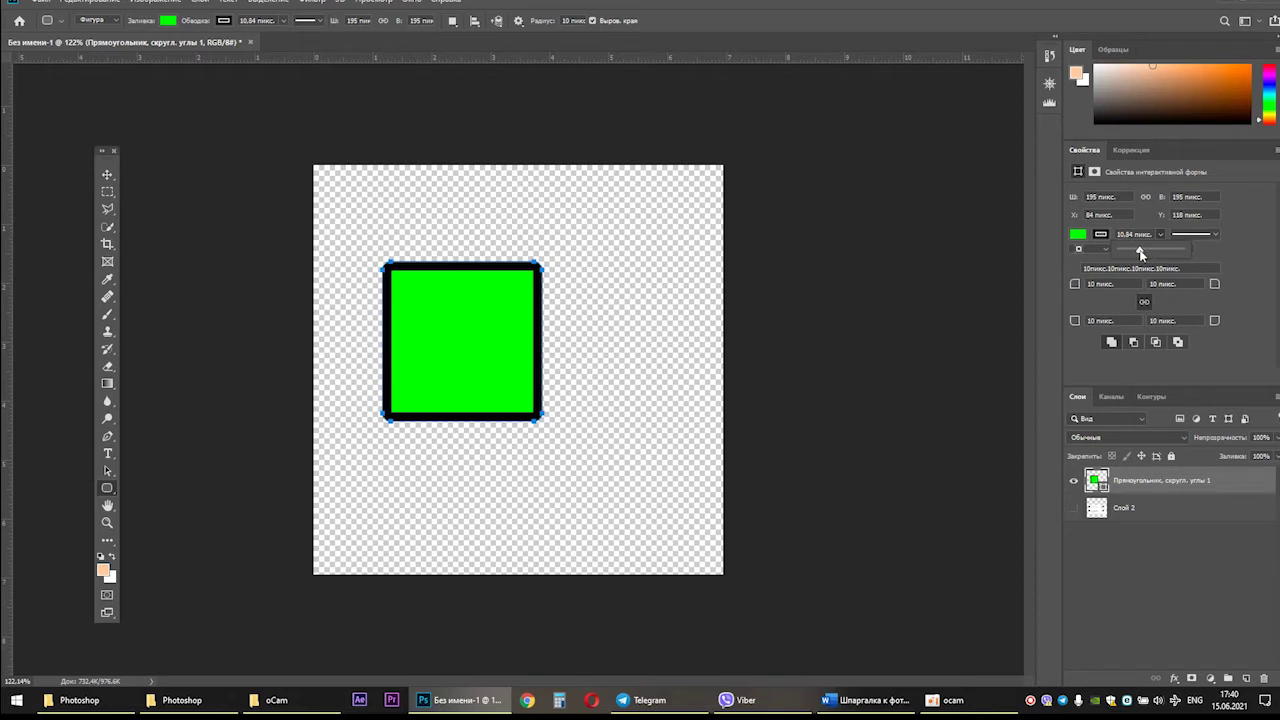
Step: Set the rounded rectangle's stroke colour to red, deselect its layer to check the outline, and select it again
click(1101, 234)
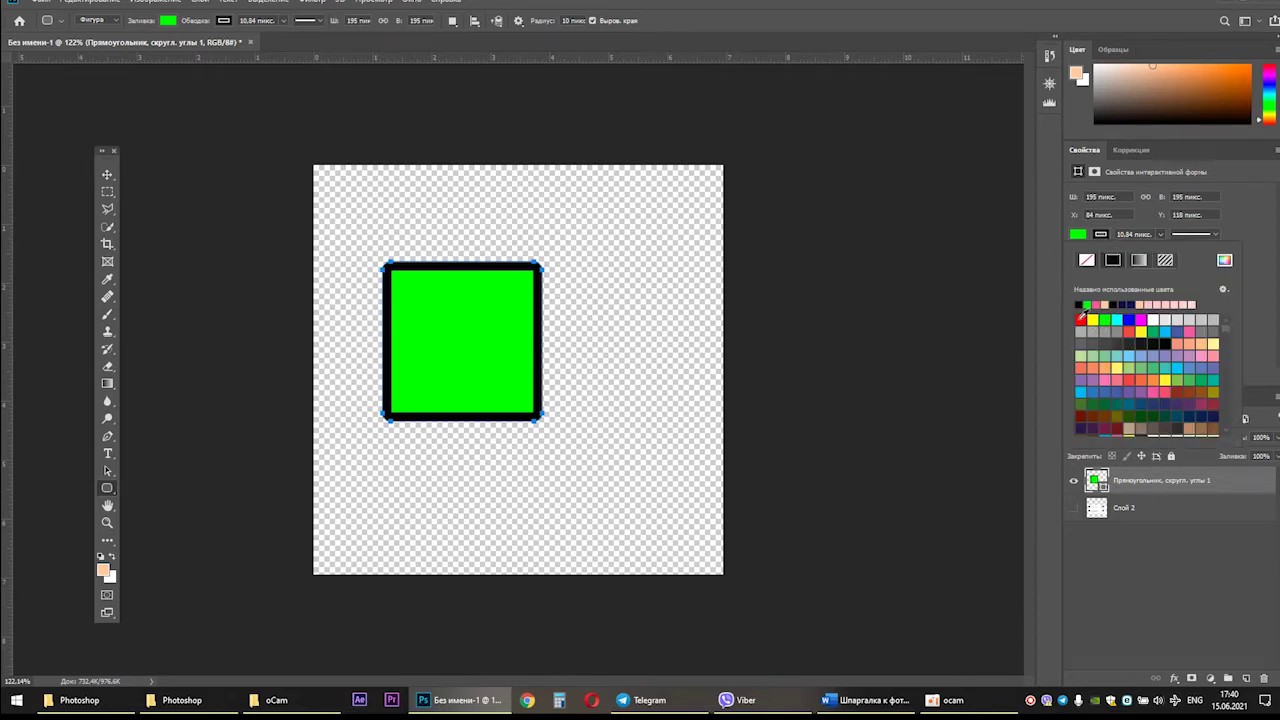
click(1081, 317)
click(1208, 527)
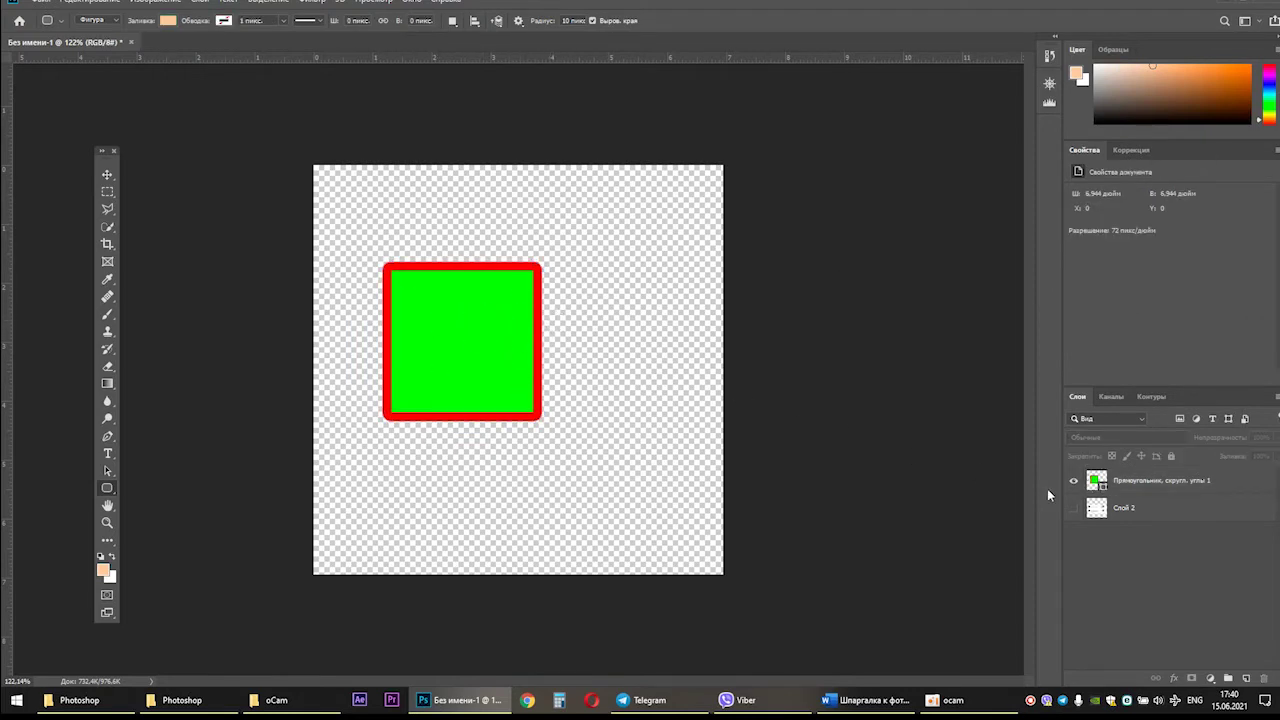
click(1101, 483)
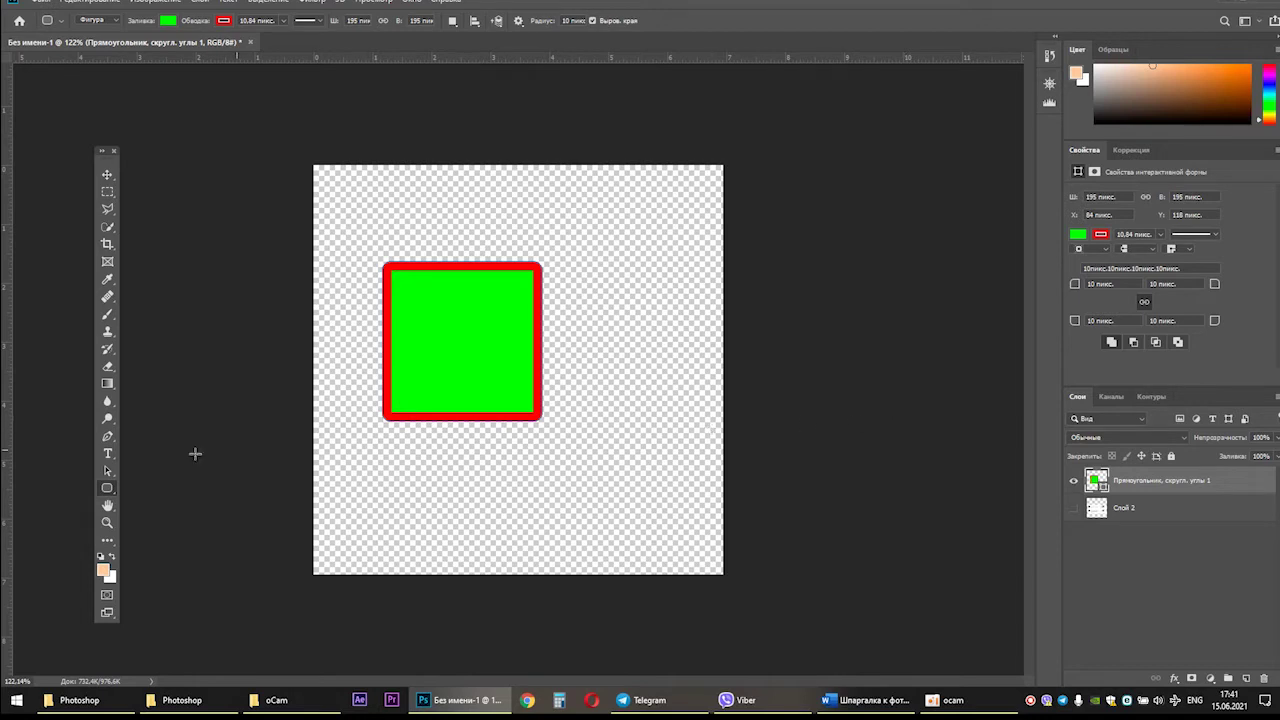
Step: Draw an ellipse about 164 by 173 px at the rounded rectangle's lower-right corner with the Ellipse tool
right_click(107, 488)
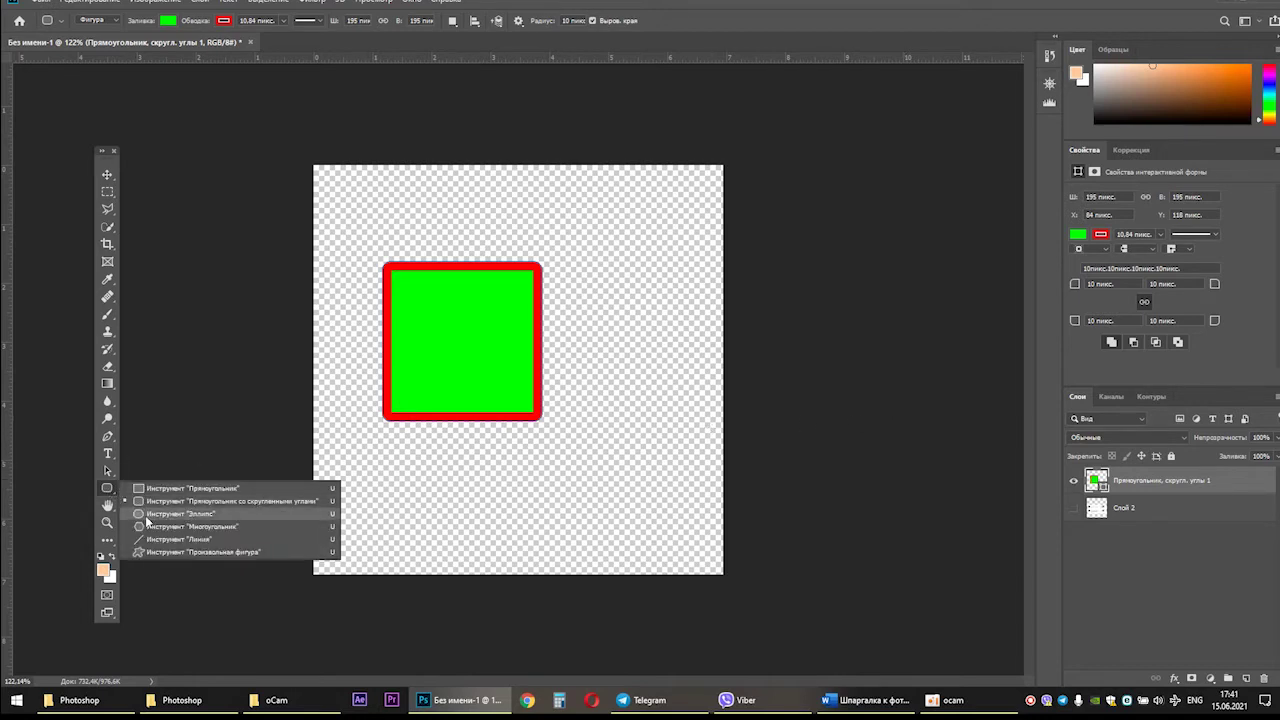
click(143, 513)
mouse_move(508, 390)
mouse_down()
mouse_move(598, 454)
mouse_move(643, 534)
mouse_up()
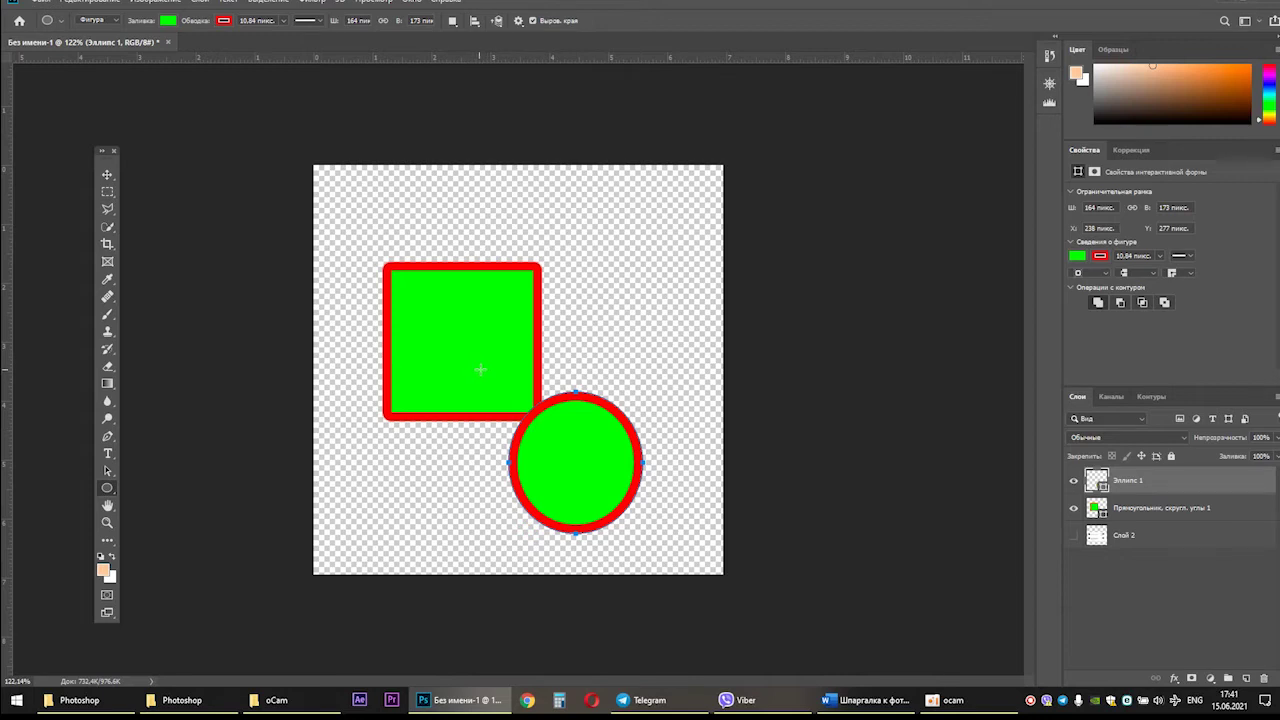
Step: Fill the ellipse with yellow and reduce its stroke width to 0.59 px
click(1077, 257)
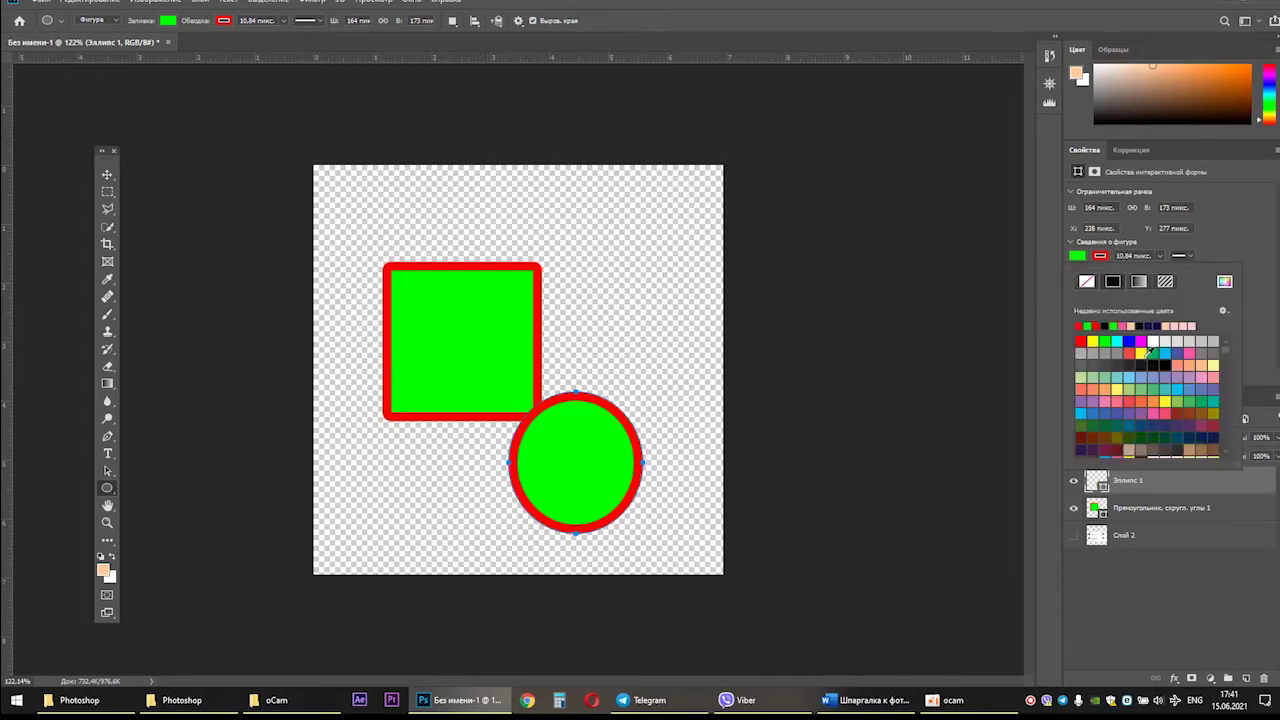
click(1092, 341)
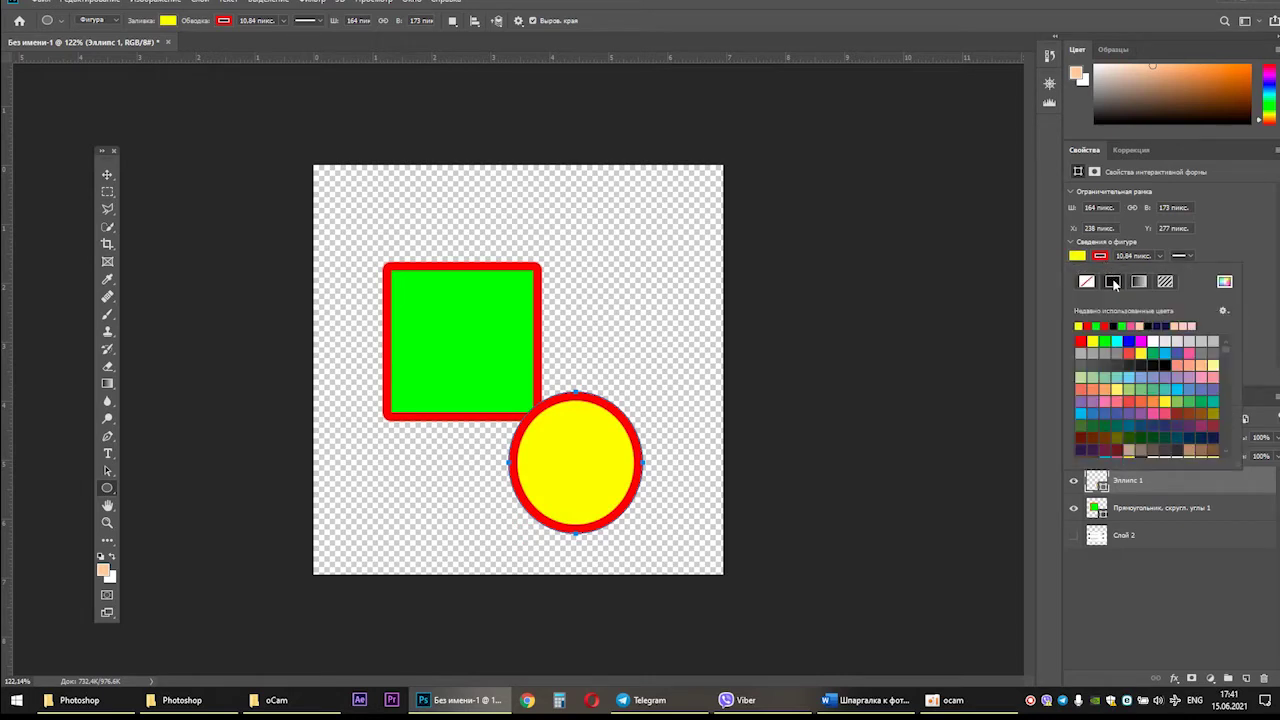
click(1159, 255)
drag(1162, 273, 1146, 274)
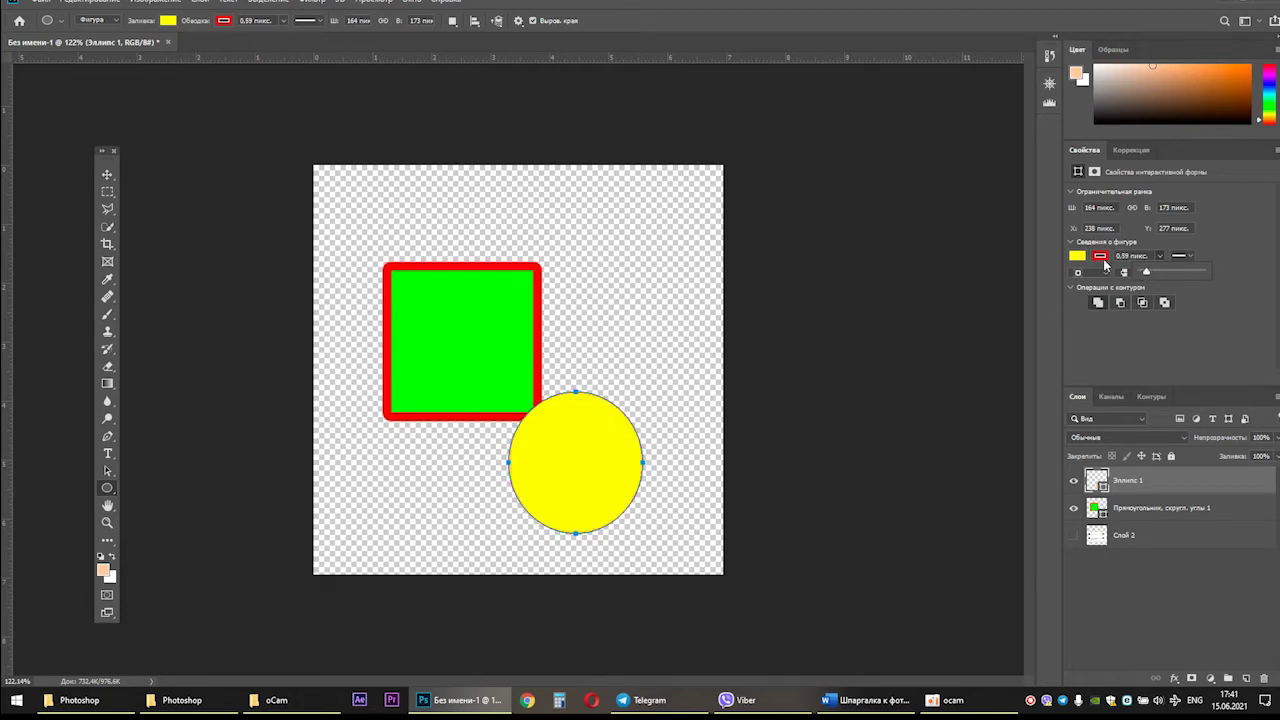
Step: Give the ellipse a solid blue stroke and set its stroke width to 8.92 px
click(1102, 258)
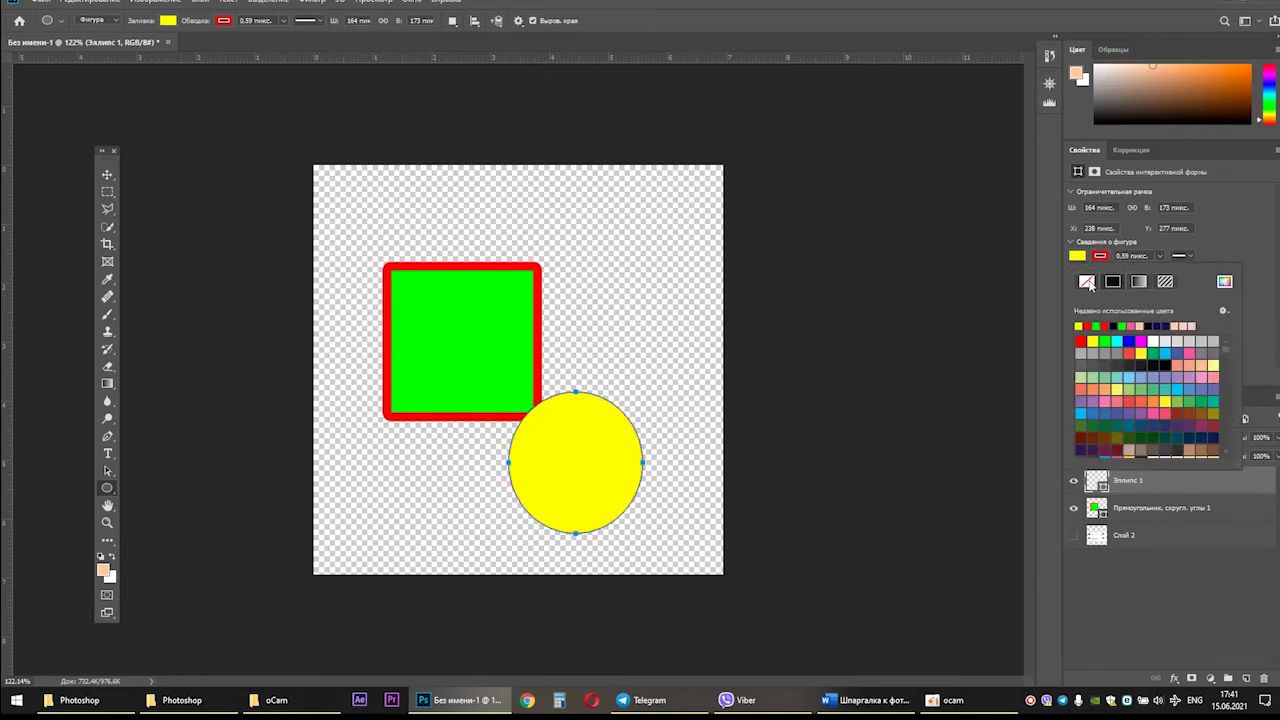
click(1087, 281)
click(1129, 342)
click(1160, 257)
drag(1160, 272, 1175, 277)
click(1110, 570)
click(1097, 498)
click(1100, 482)
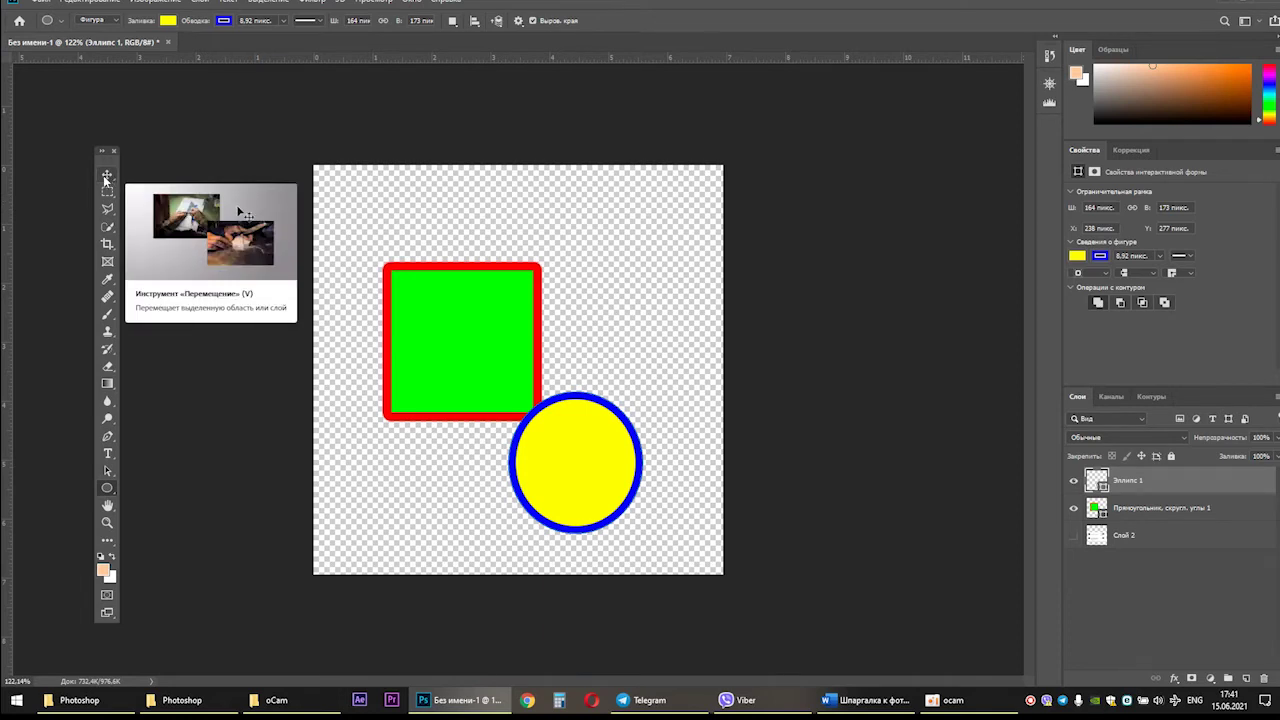
Step: Move the ellipse over the rounded rectangle's lower-right part and place the rectangle's layer above the ellipse's layer
click(107, 176)
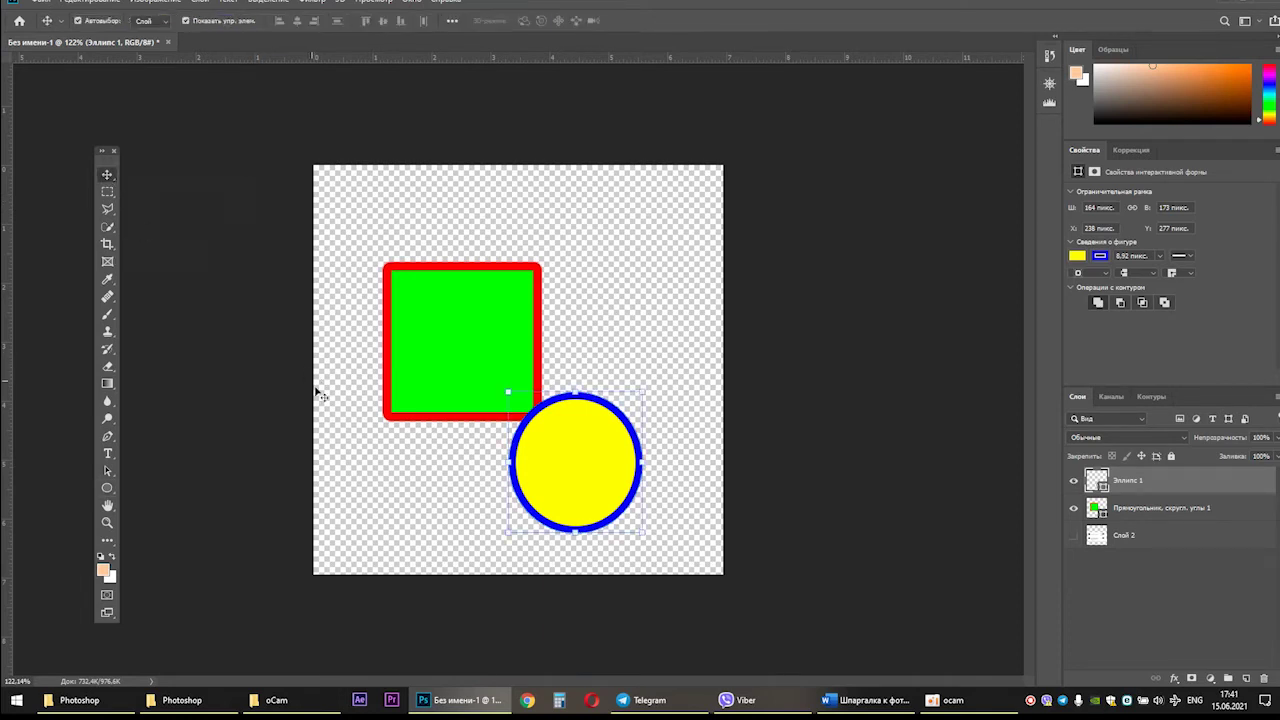
drag(593, 469, 555, 393)
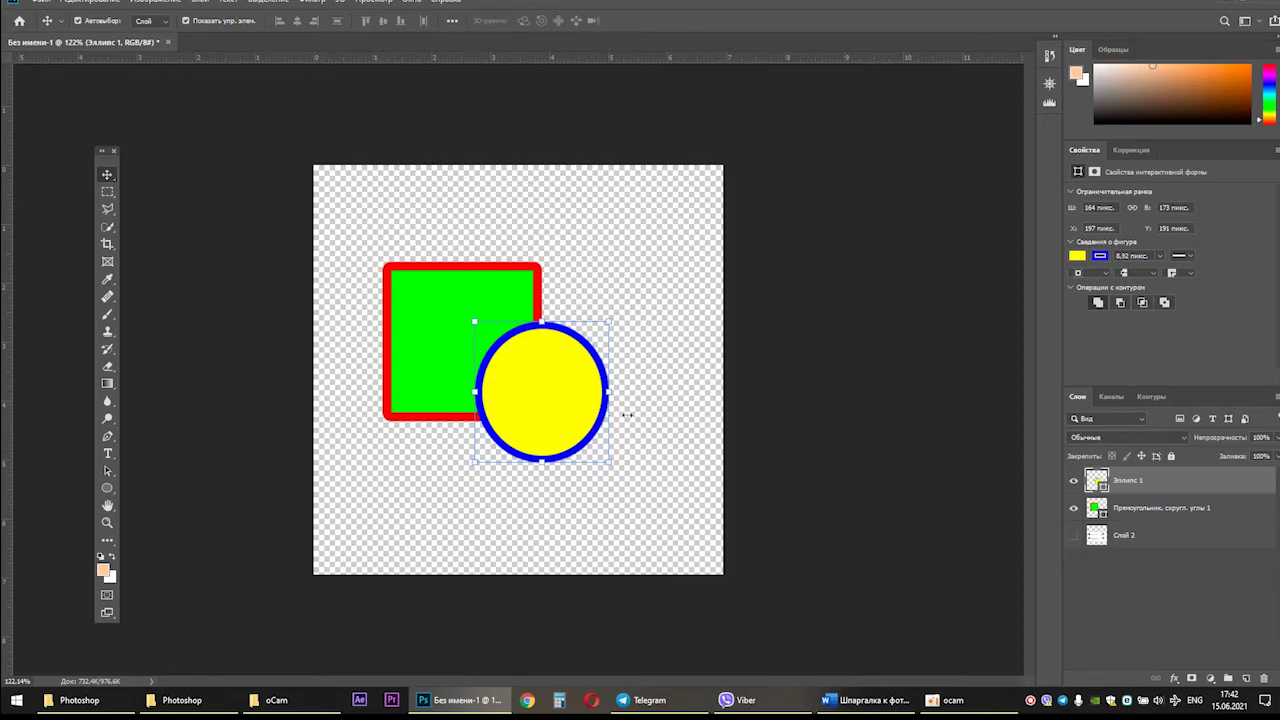
click(1097, 512)
mouse_move(1097, 512)
mouse_down()
mouse_move(1097, 483)
mouse_move(1097, 514)
mouse_move(1088, 494)
mouse_up()
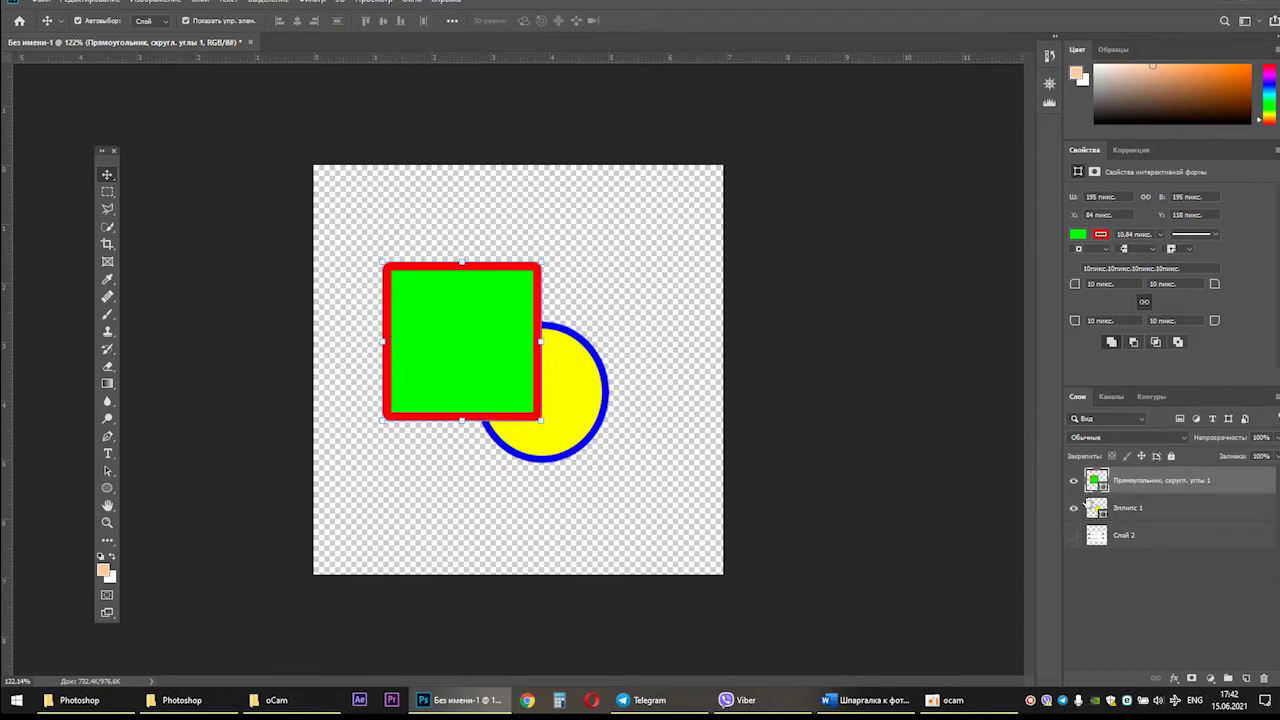
Step: Toggle the rounded rectangle's visibility off and on, and move the rectangle and ellipse apart until they no longer overlap
click(1074, 483)
click(1074, 484)
drag(461, 296, 438, 256)
drag(591, 409, 642, 427)
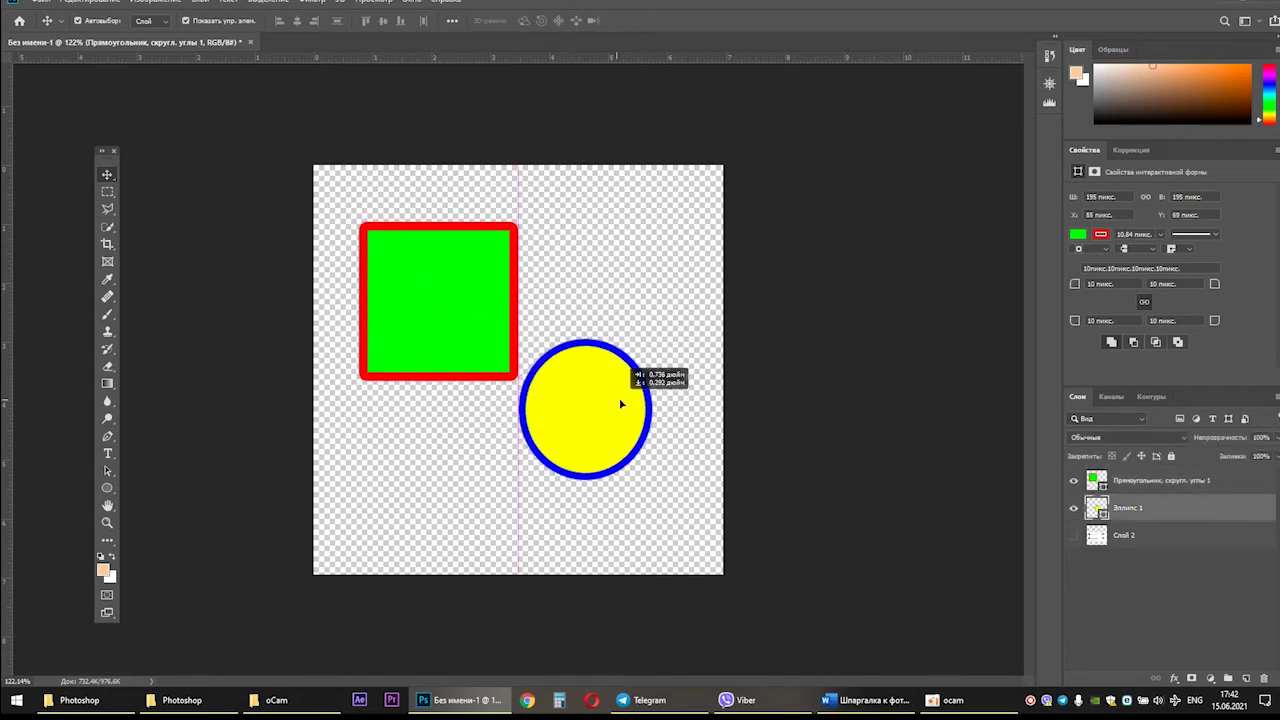
click(466, 300)
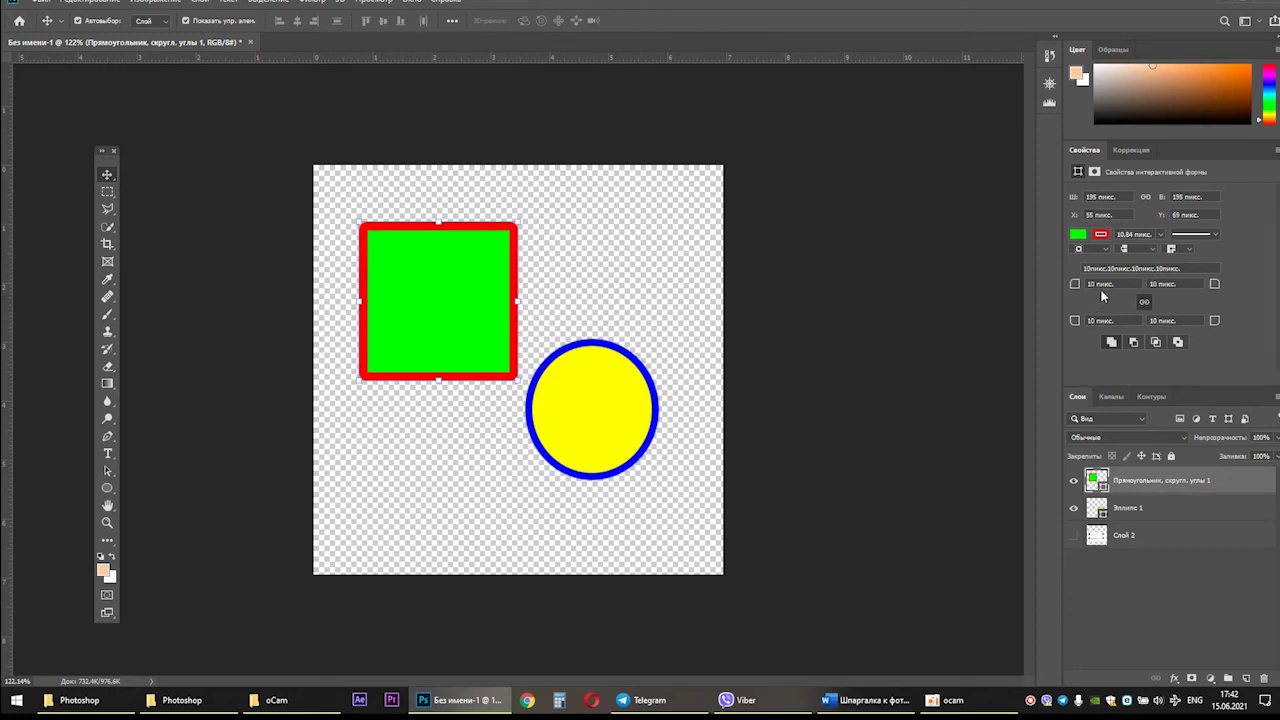
drag(433, 279, 433, 293)
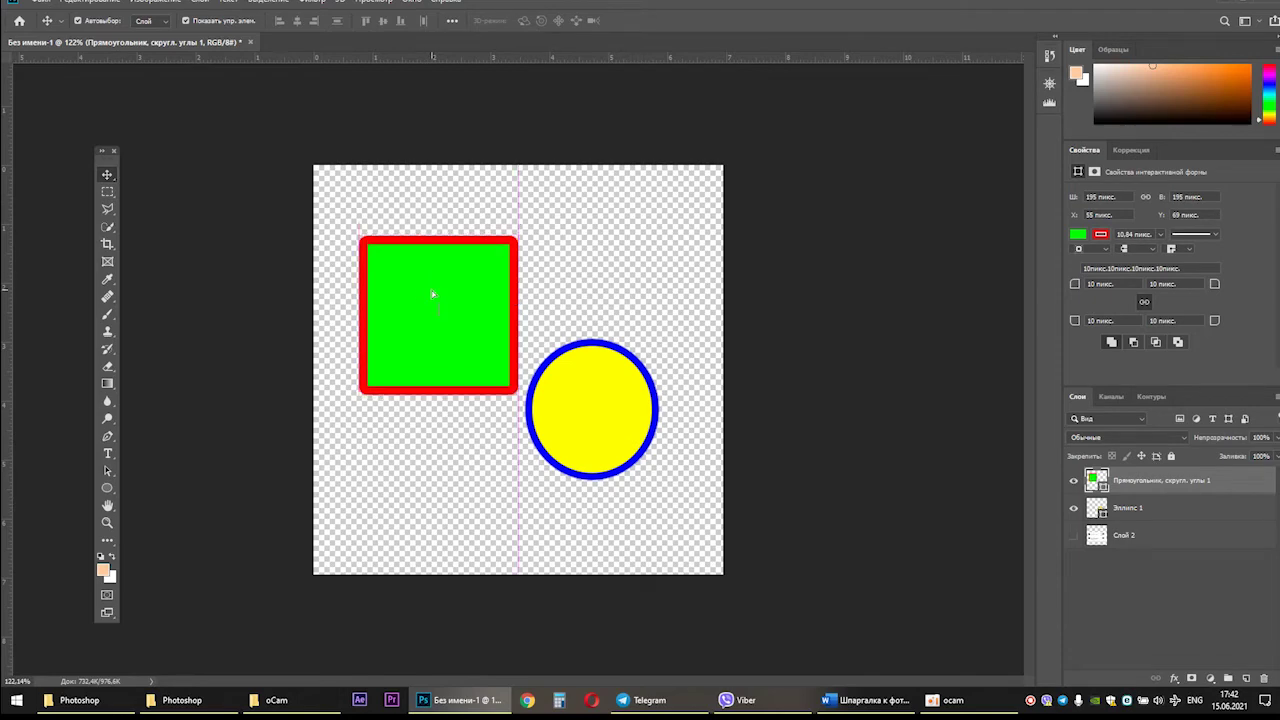
Step: Set all four linked corner radii of the green rectangle to 40 px
key(ctrl+plus)
scroll(434, 295, up, 4)
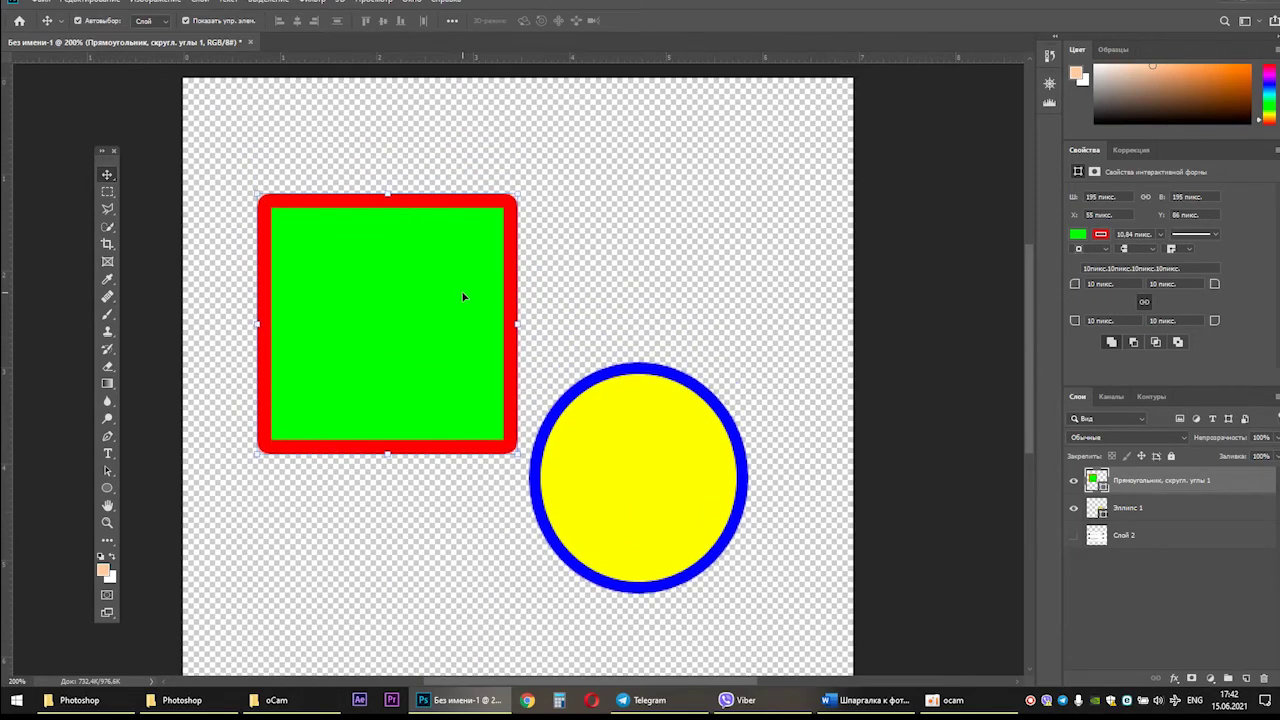
click(1125, 283)
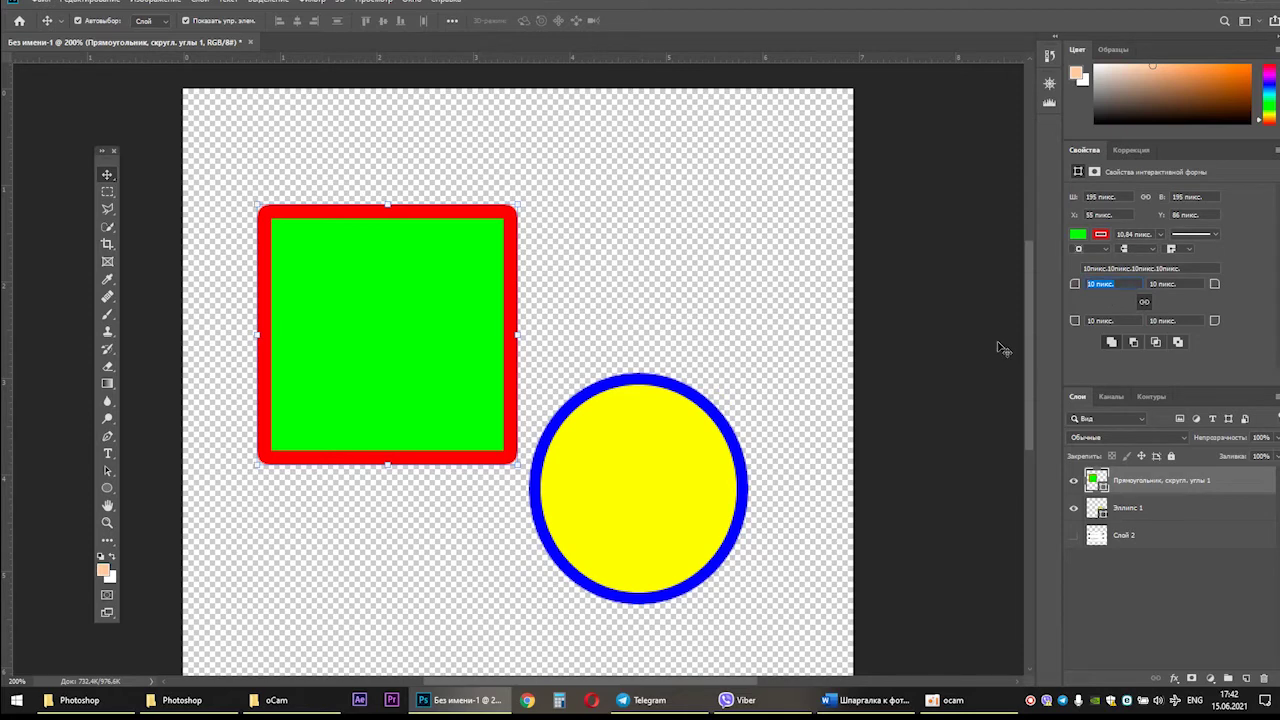
text(40)
key(Return)
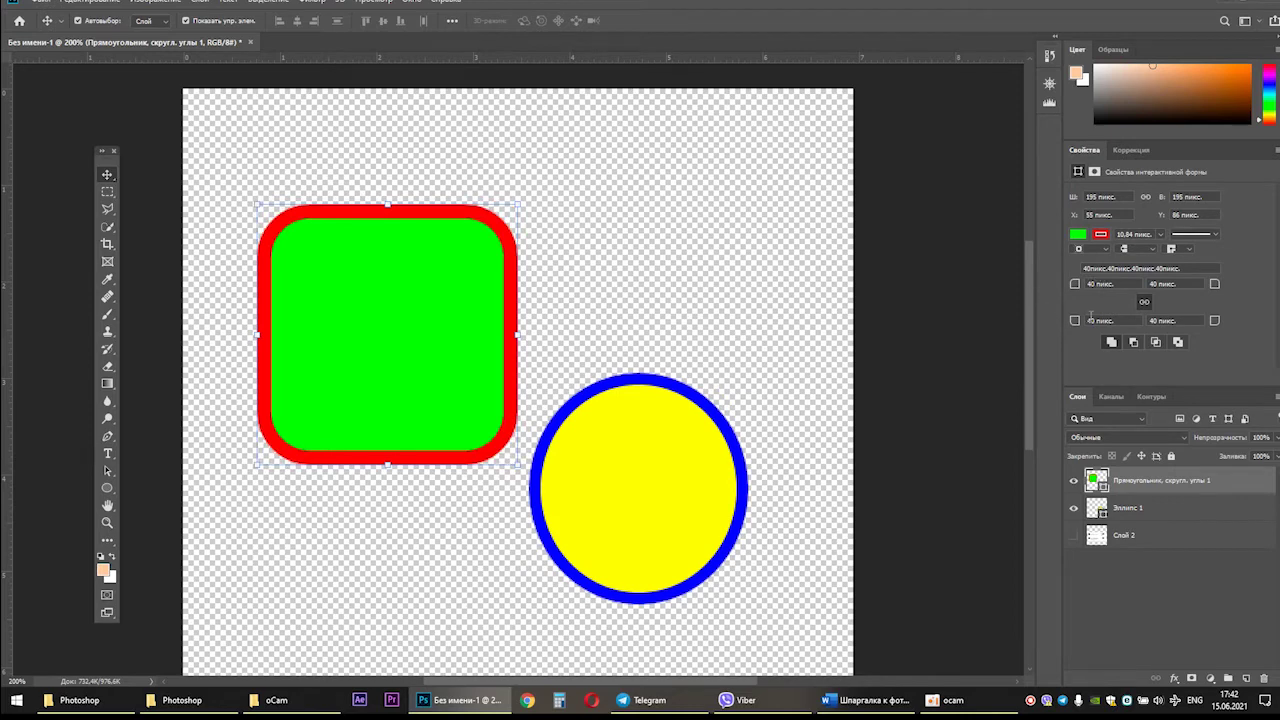
Step: Set all four linked corner radii of the green rectangle to 0 px
click(1126, 284)
text(0)
key(Return)
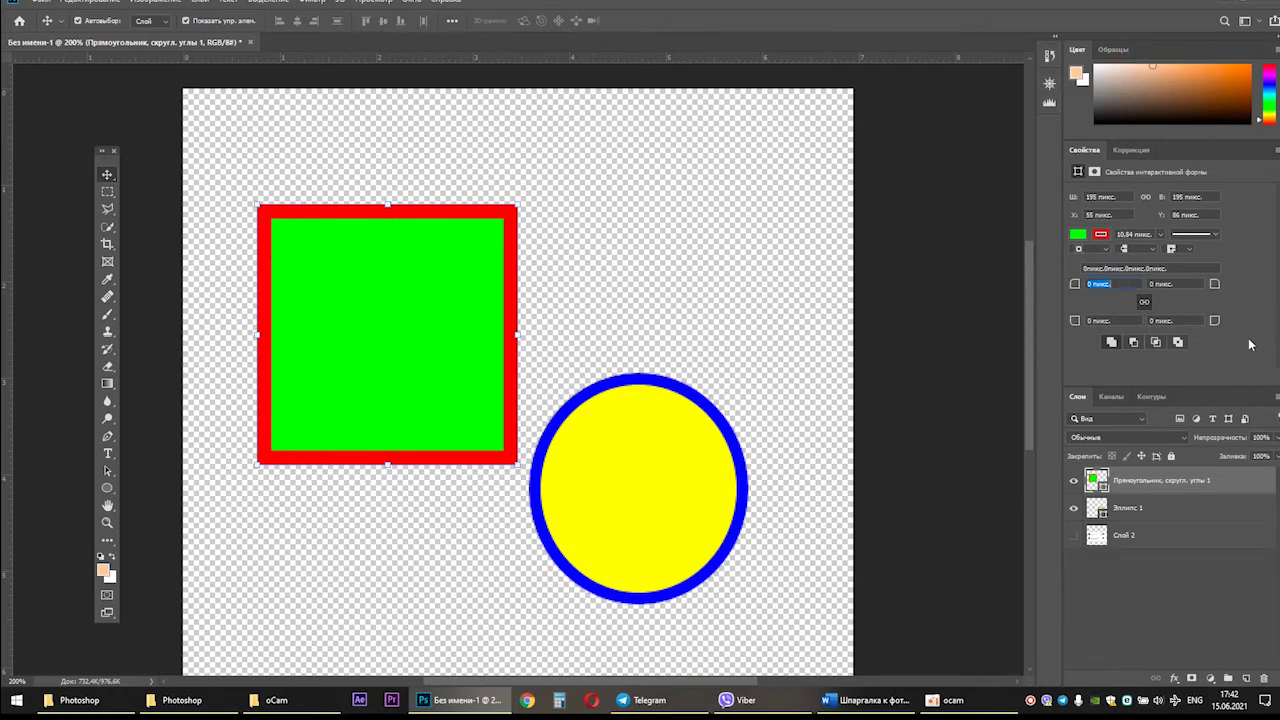
Step: Move the yellow ellipse up against the green rectangle so it tucks slightly behind its right edge
click(689, 431)
drag(680, 423, 654, 359)
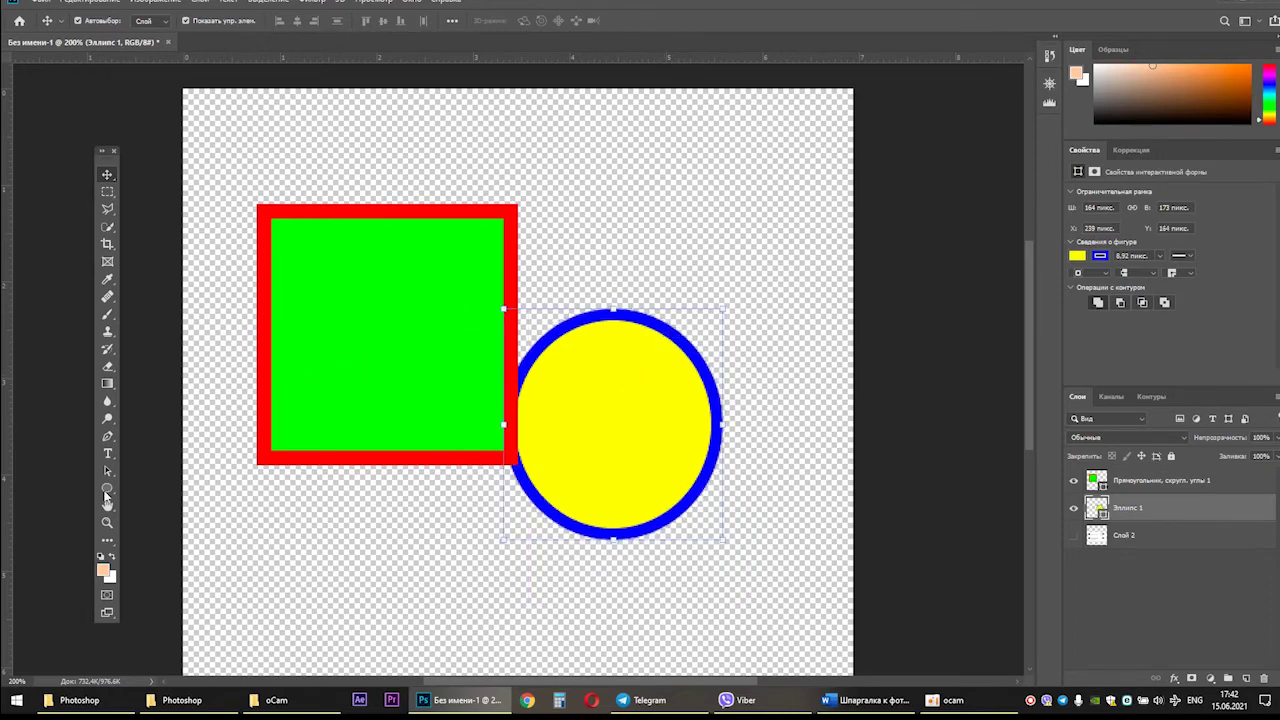
Step: Draw two horizontal 20 px thick lines with the Line tool, one about 322 px long below the shapes and one above them
click(110, 489)
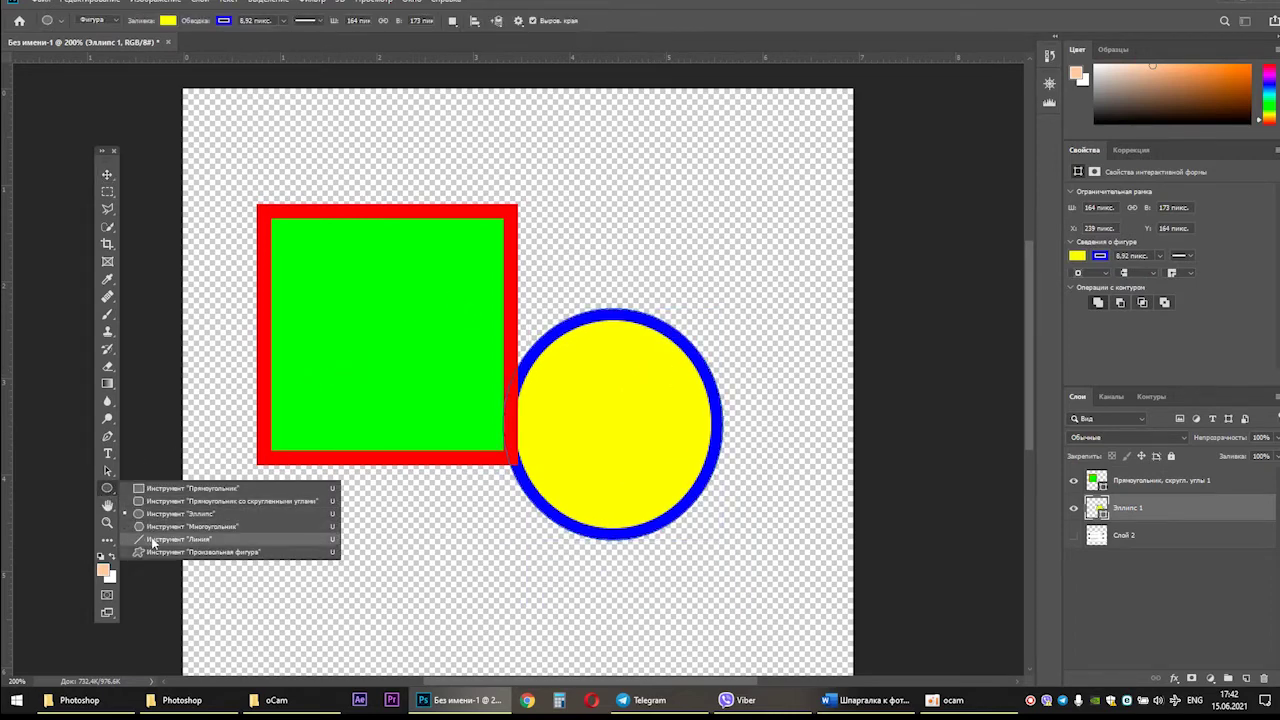
click(185, 539)
drag(282, 555, 713, 555)
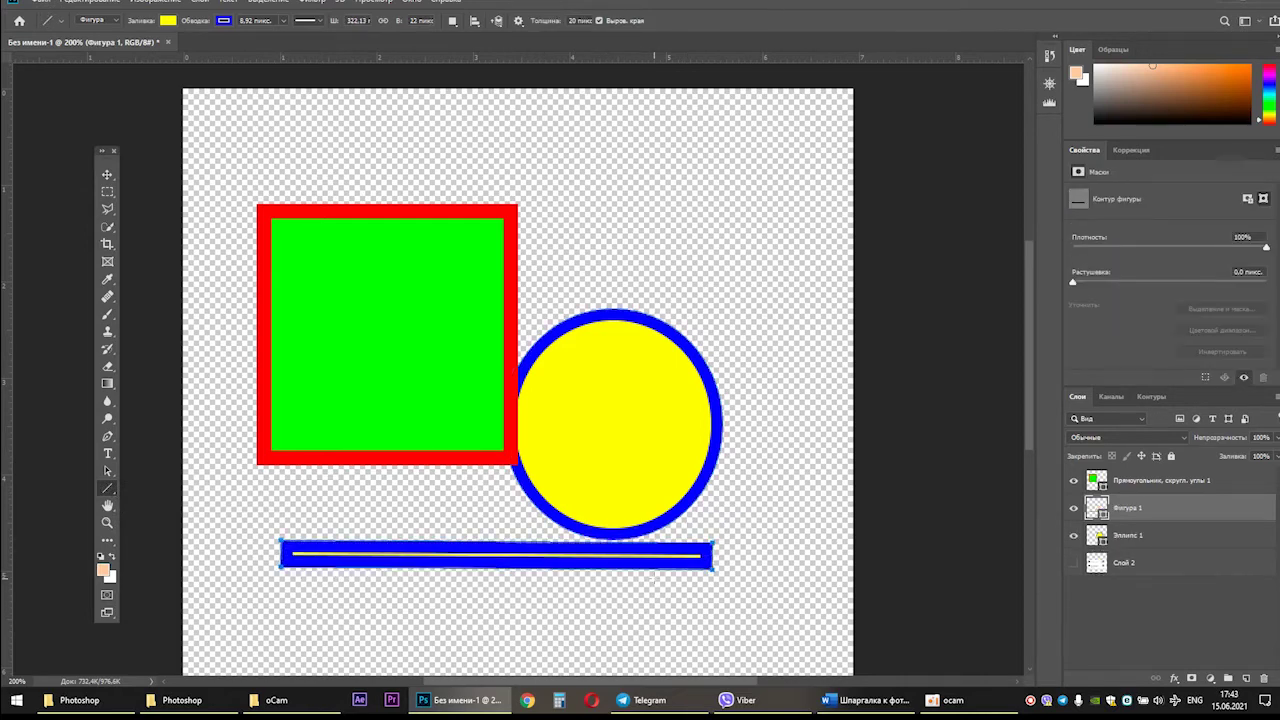
drag(350, 158, 743, 158)
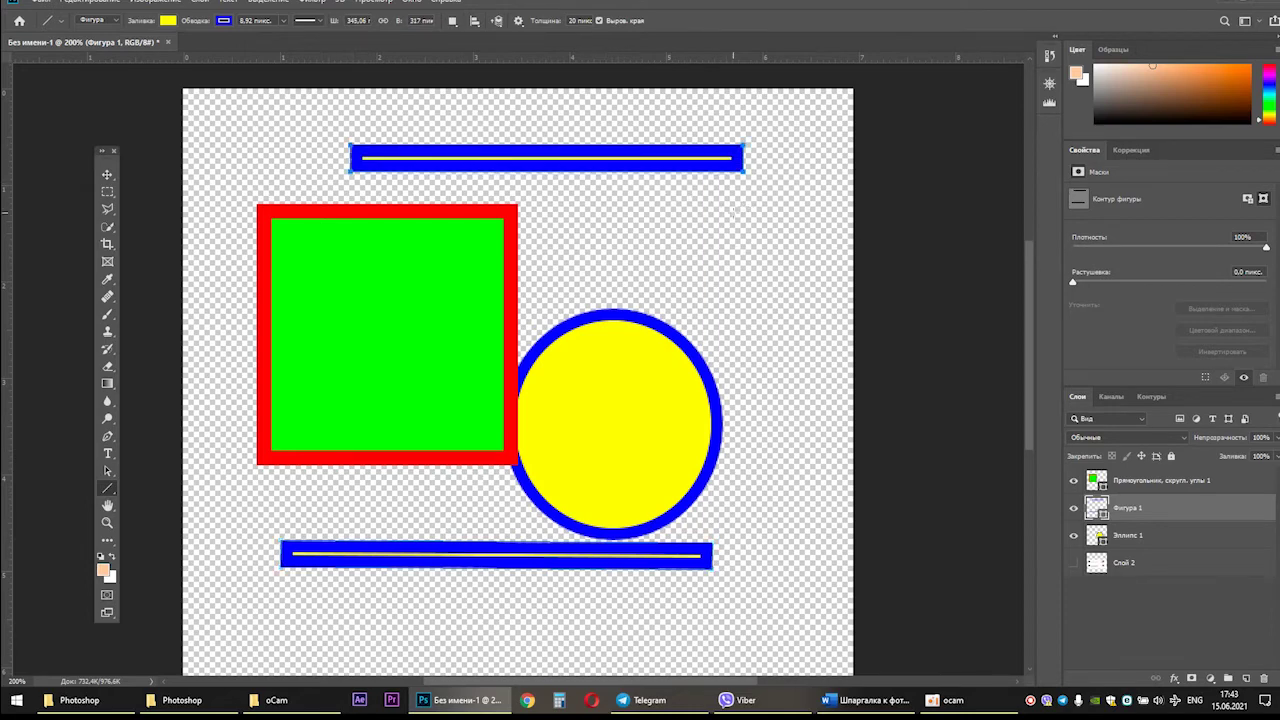
Step: Move the lines' layer to the top of the layer stack and remove the stroke from the lines
drag(1098, 512, 1105, 490)
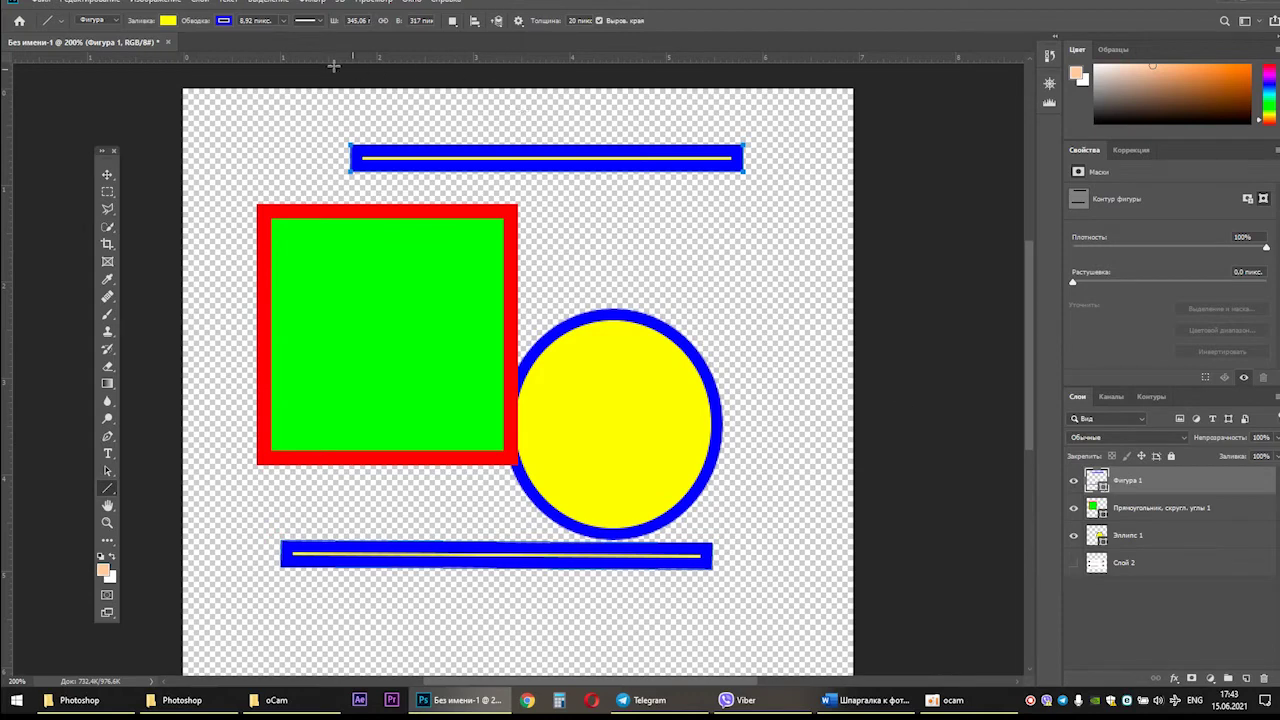
click(226, 21)
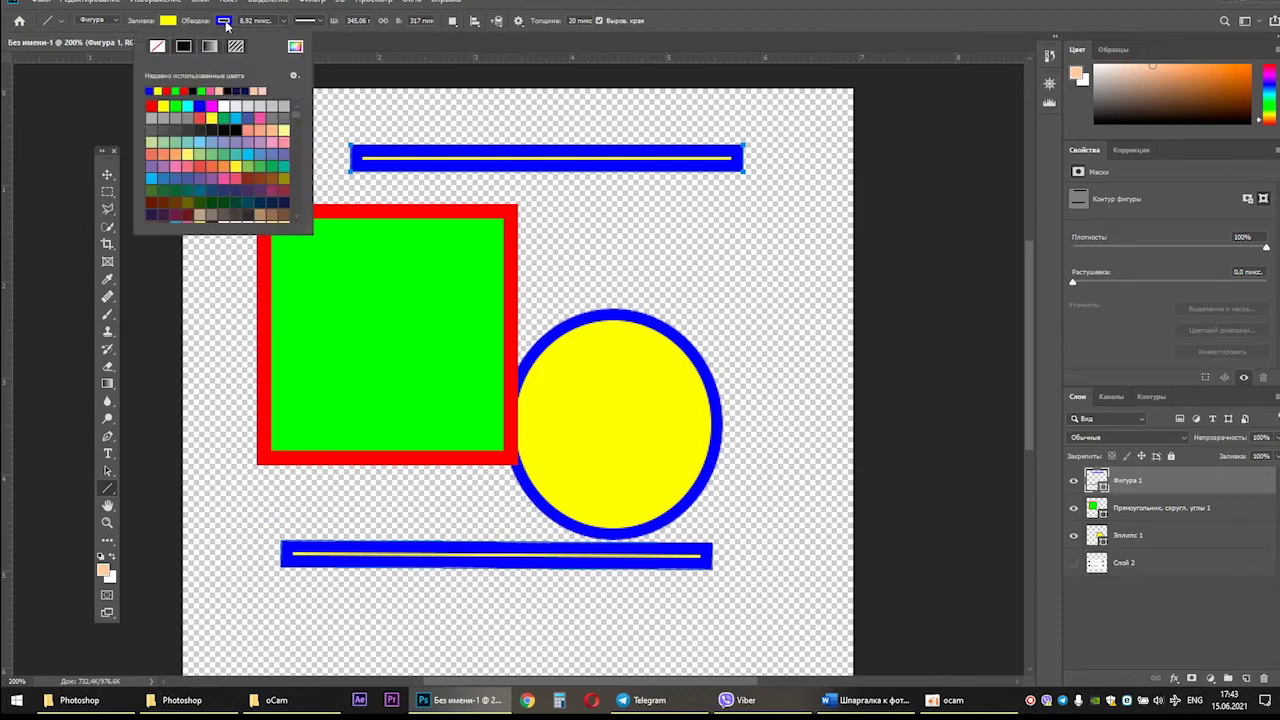
click(158, 46)
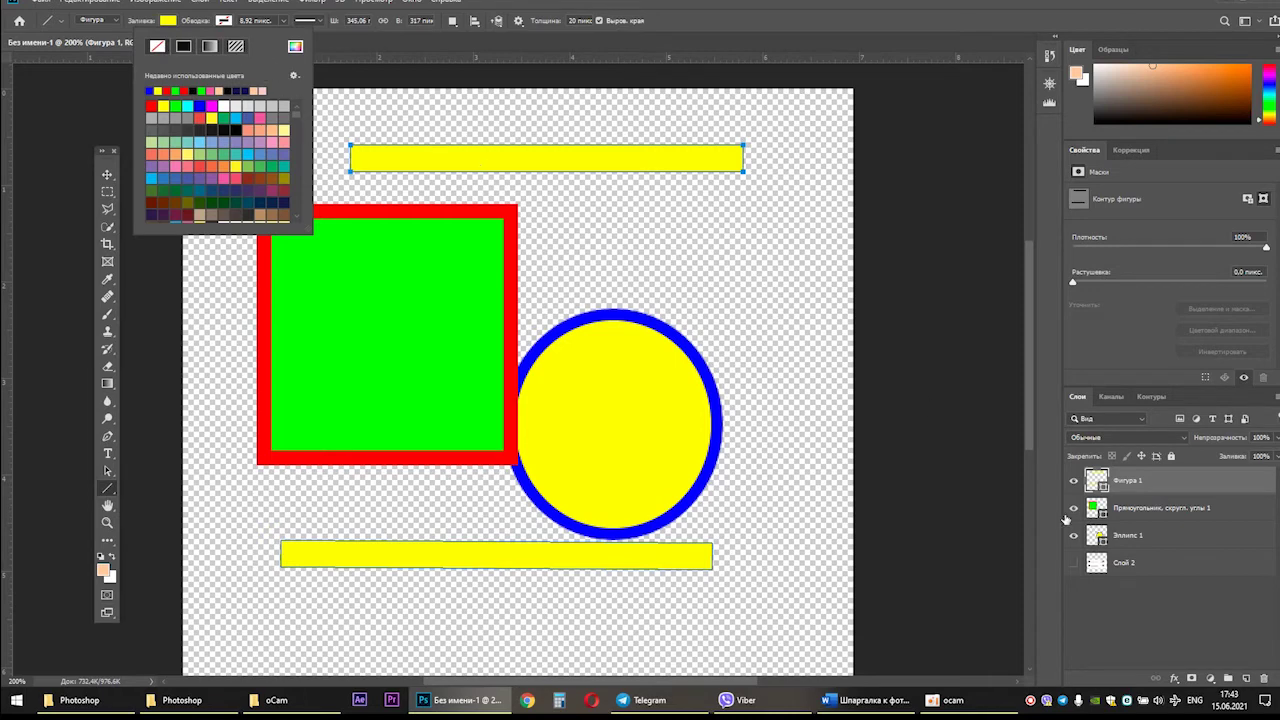
Step: Delete the upper of the two yellow lines
click(1097, 482)
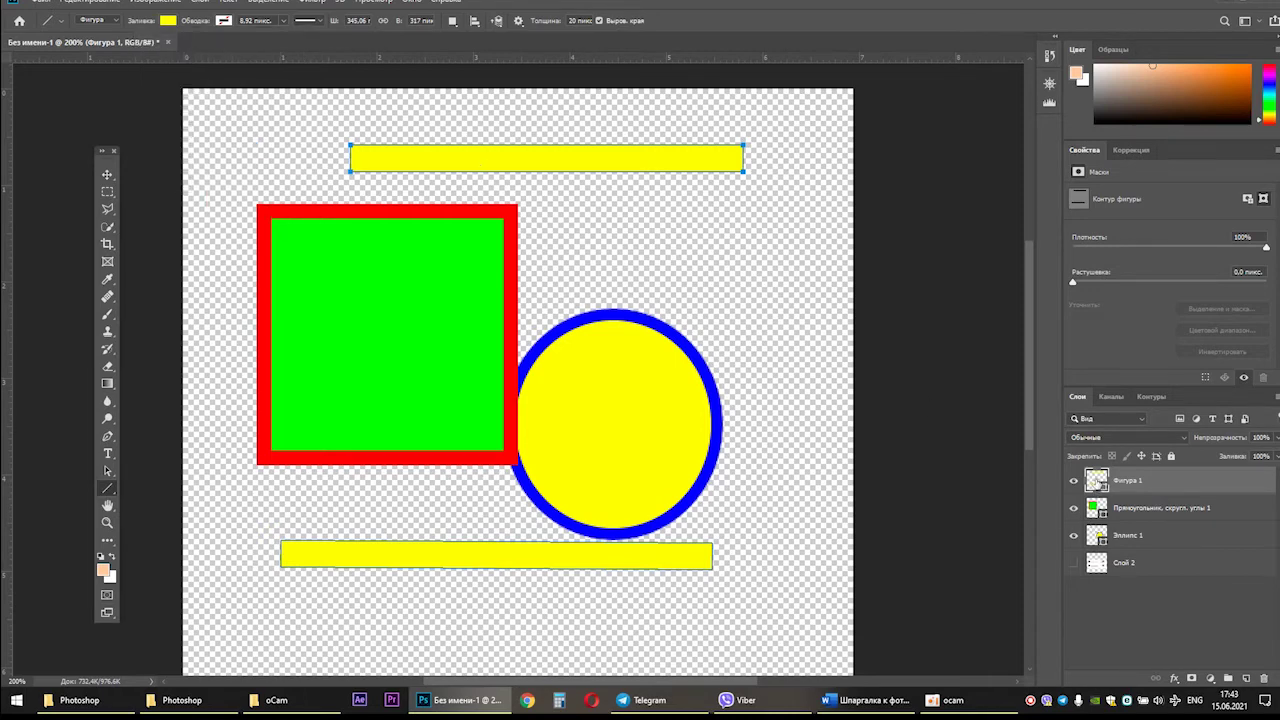
key(Delete)
click(628, 258)
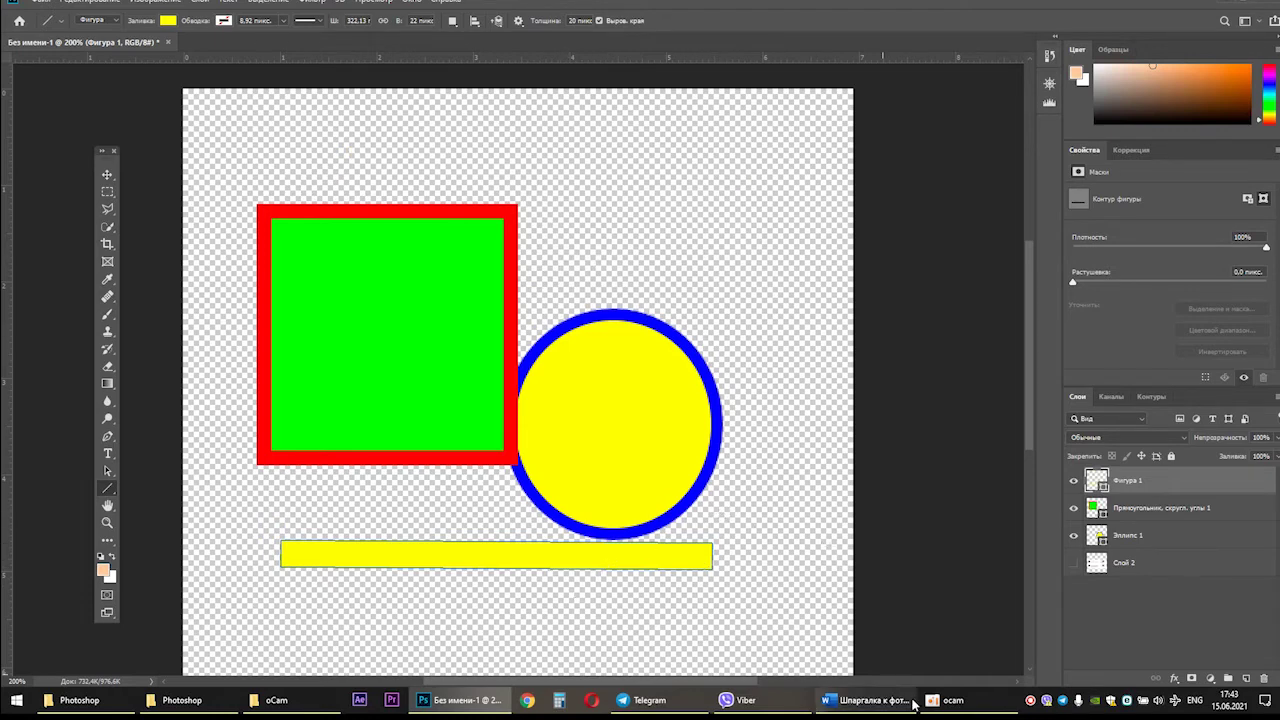
Step: Move the green rectangle's layer to the top of the layer stack
click(1101, 510)
drag(1101, 510, 1099, 478)
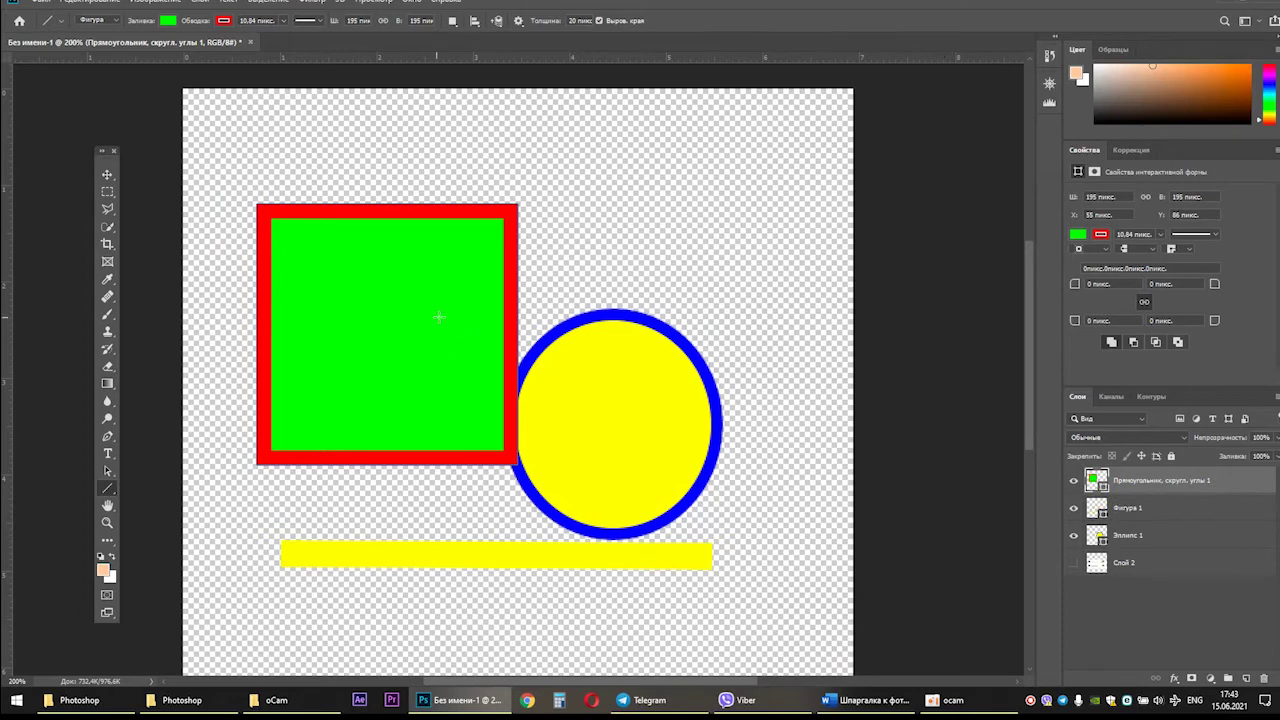
Step: Try several solid colour swatches, including magenta and white, as the rectangle's fill
click(107, 174)
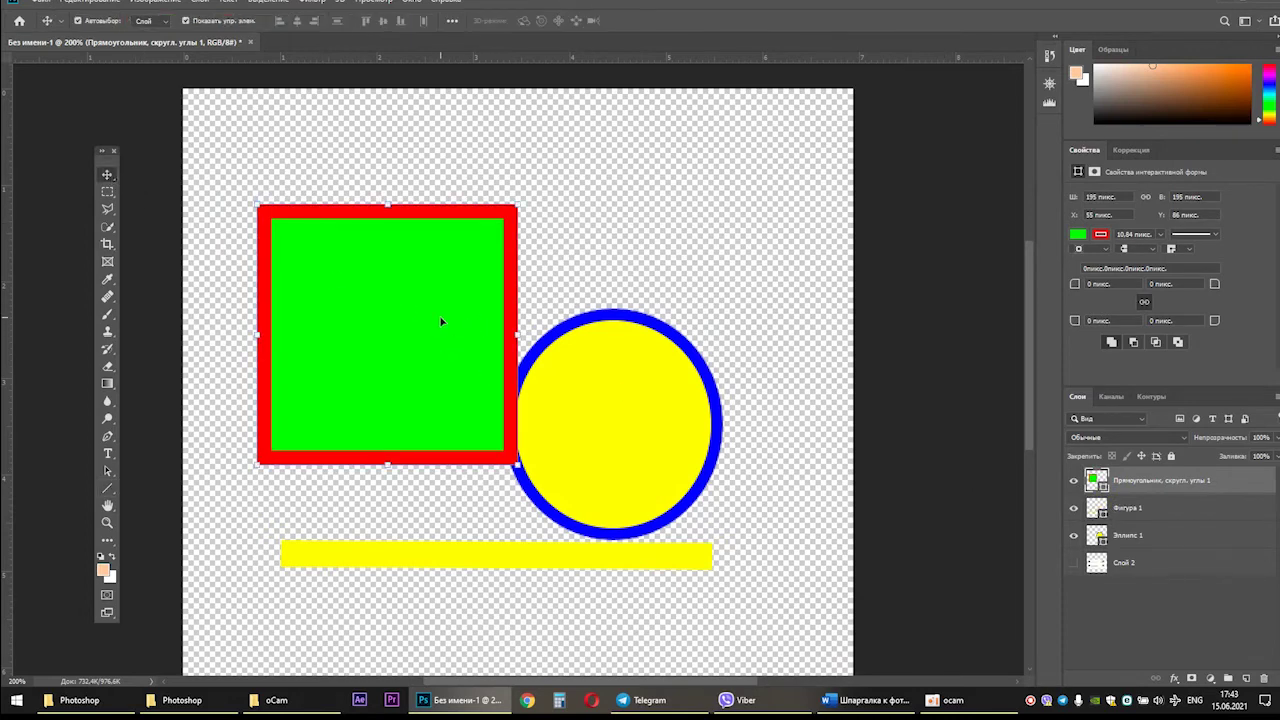
click(1080, 236)
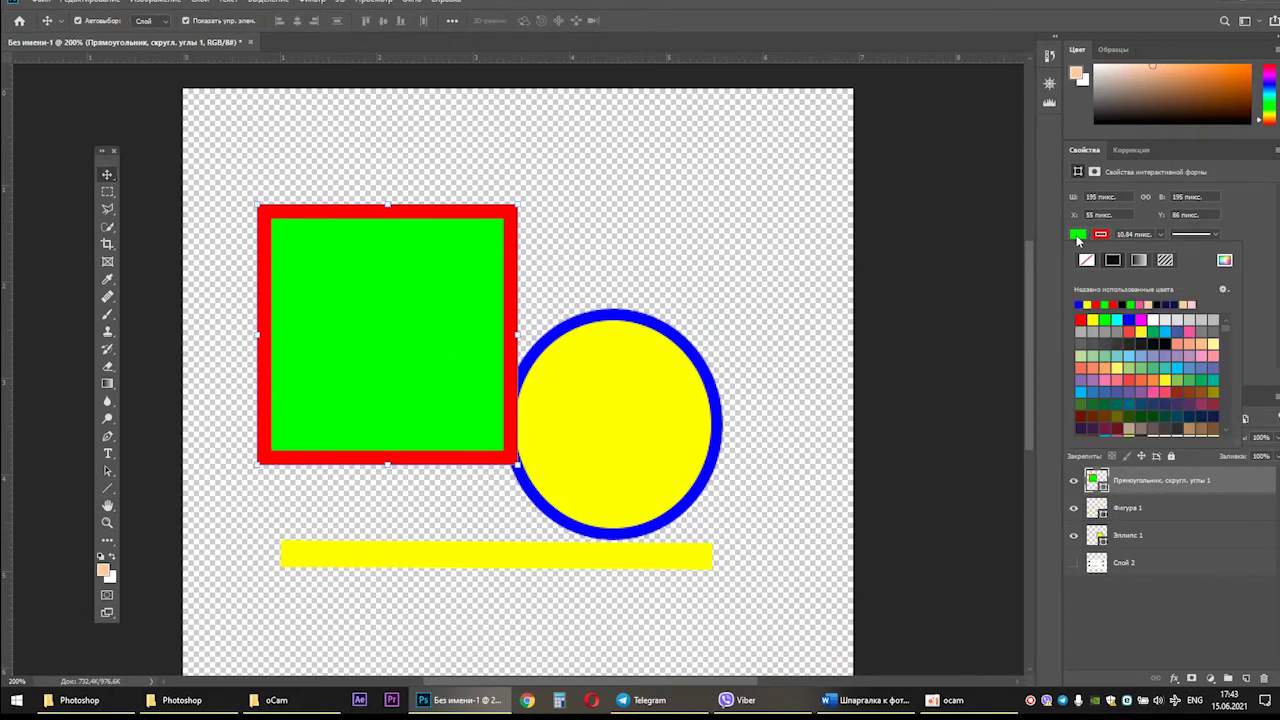
click(1141, 319)
click(1144, 368)
click(1180, 352)
click(1154, 320)
click(1138, 376)
Step: Change the rectangle's fill to a linear gradient, trying the blue-yellow-blue preset and settling on orange-yellow-orange
click(1139, 261)
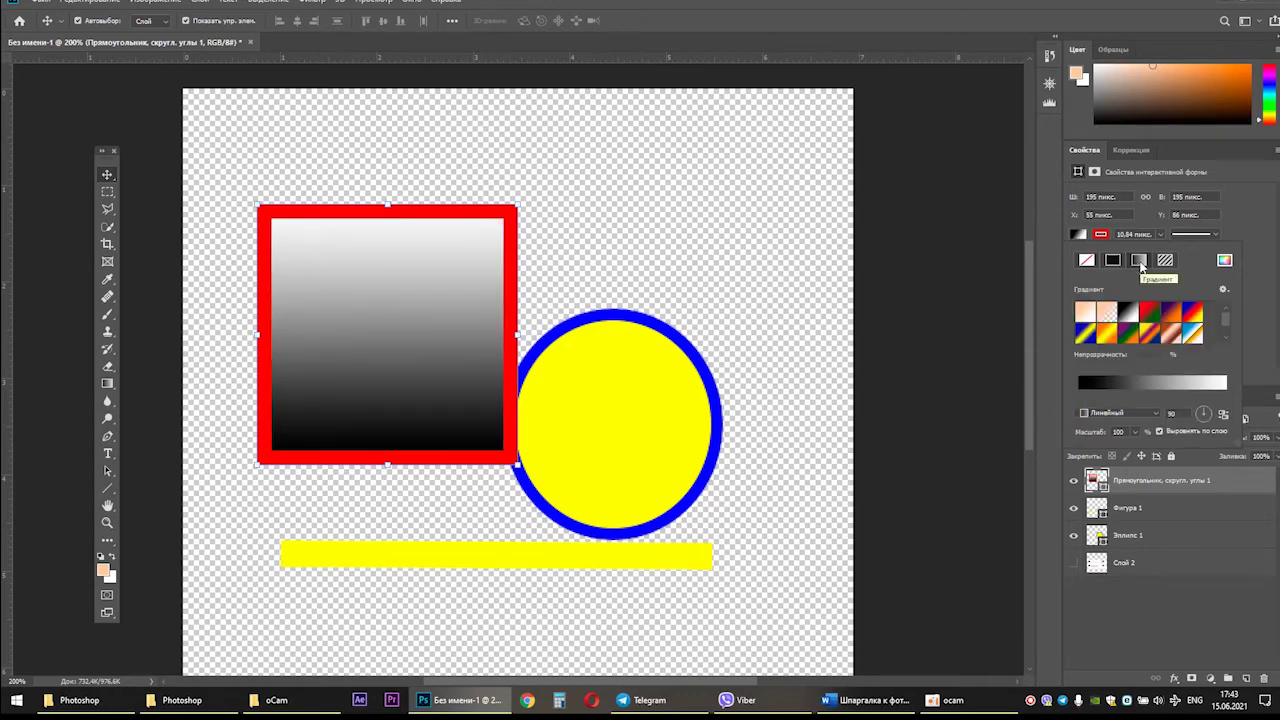
click(1107, 335)
click(1086, 335)
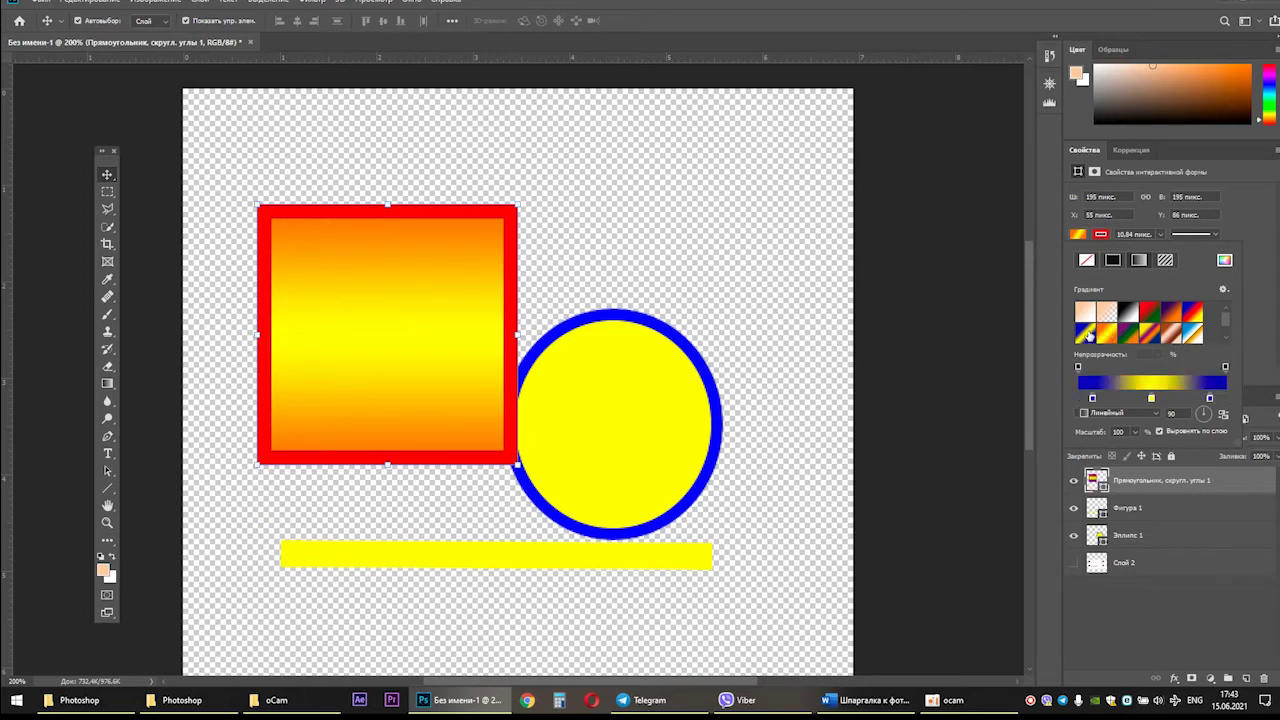
click(1107, 335)
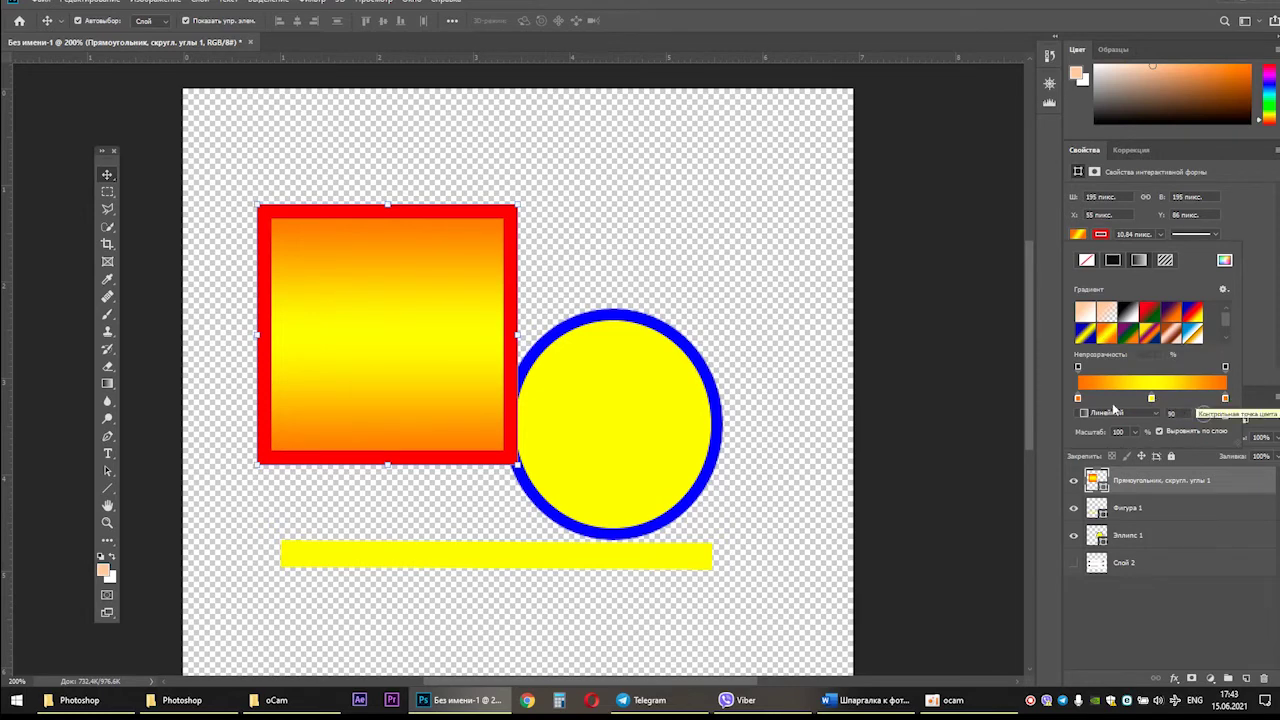
Step: Recolour the two end stops of the rectangle's fill gradient, one to green (08ff02) and the other to white (ffffff)
double_click(1078, 399)
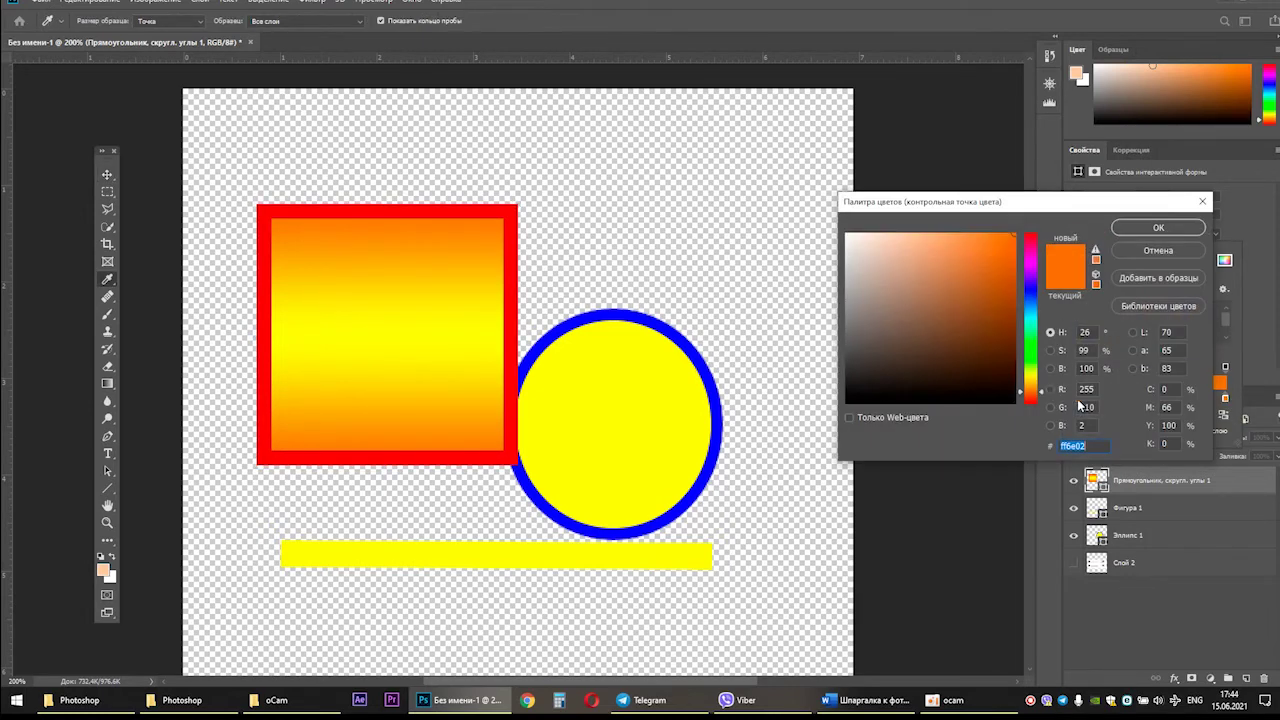
drag(1036, 266, 1036, 347)
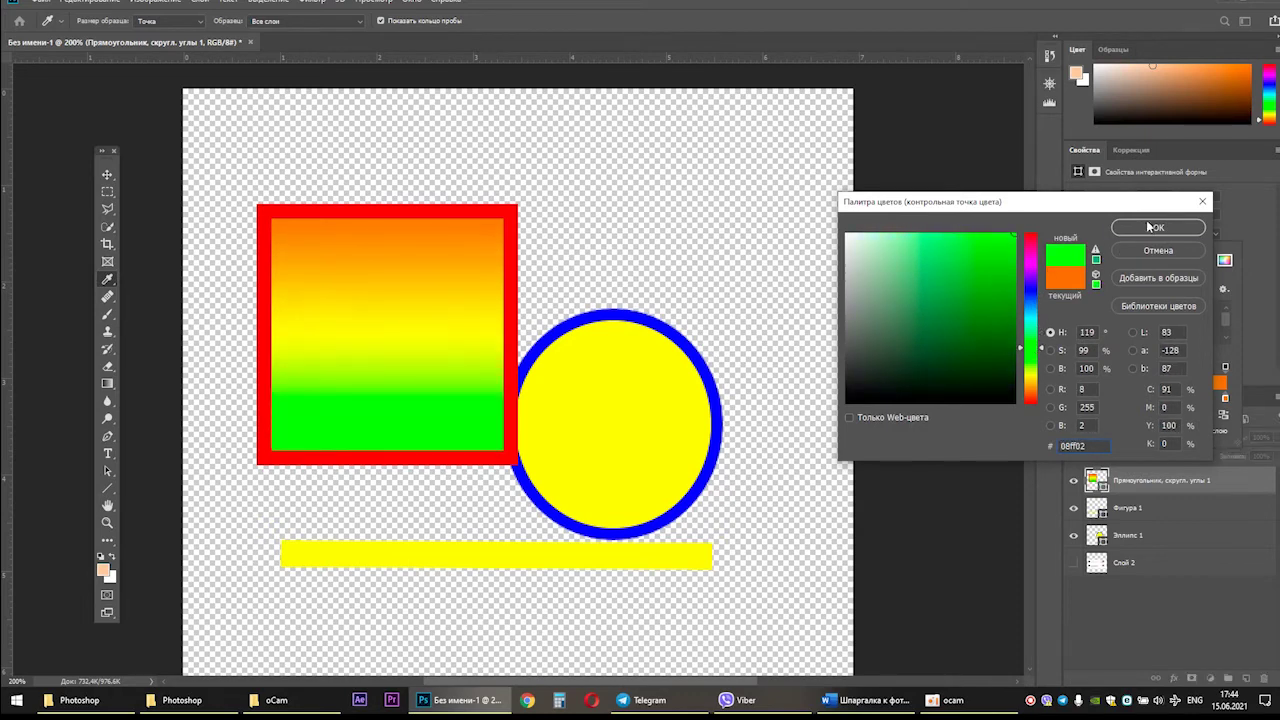
click(1158, 228)
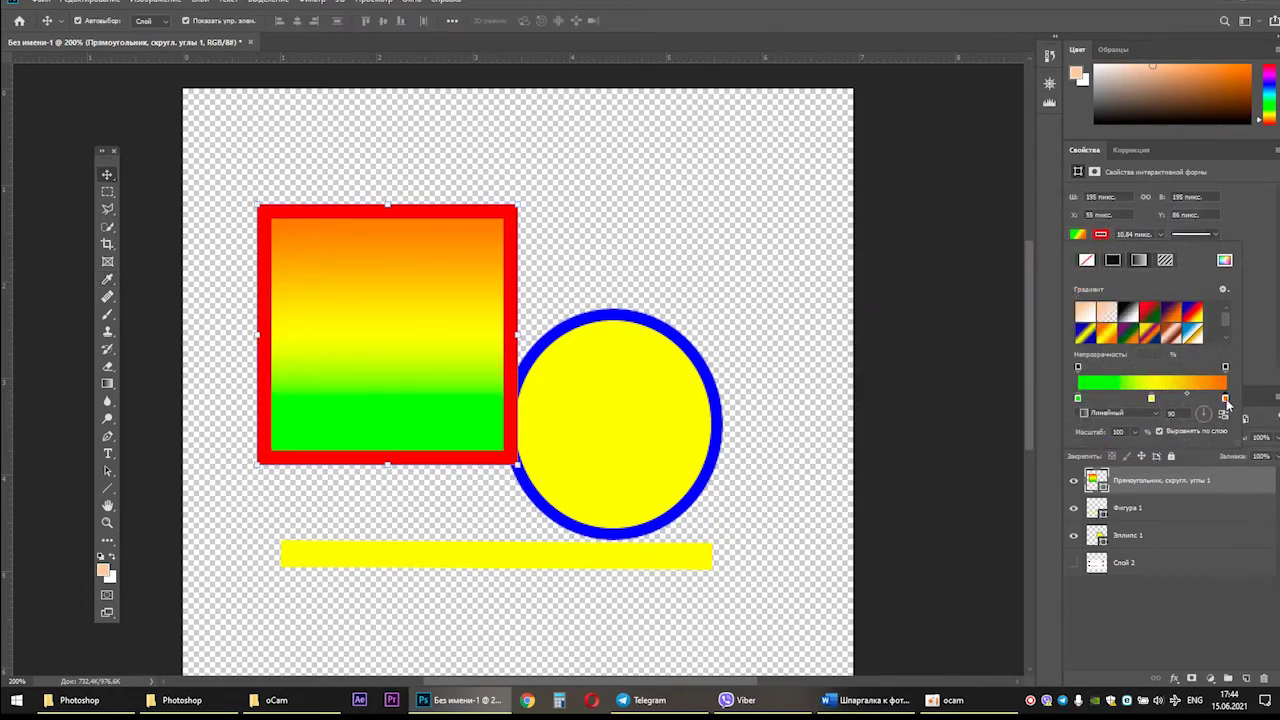
double_click(1226, 400)
drag(958, 305, 777, 195)
click(1180, 230)
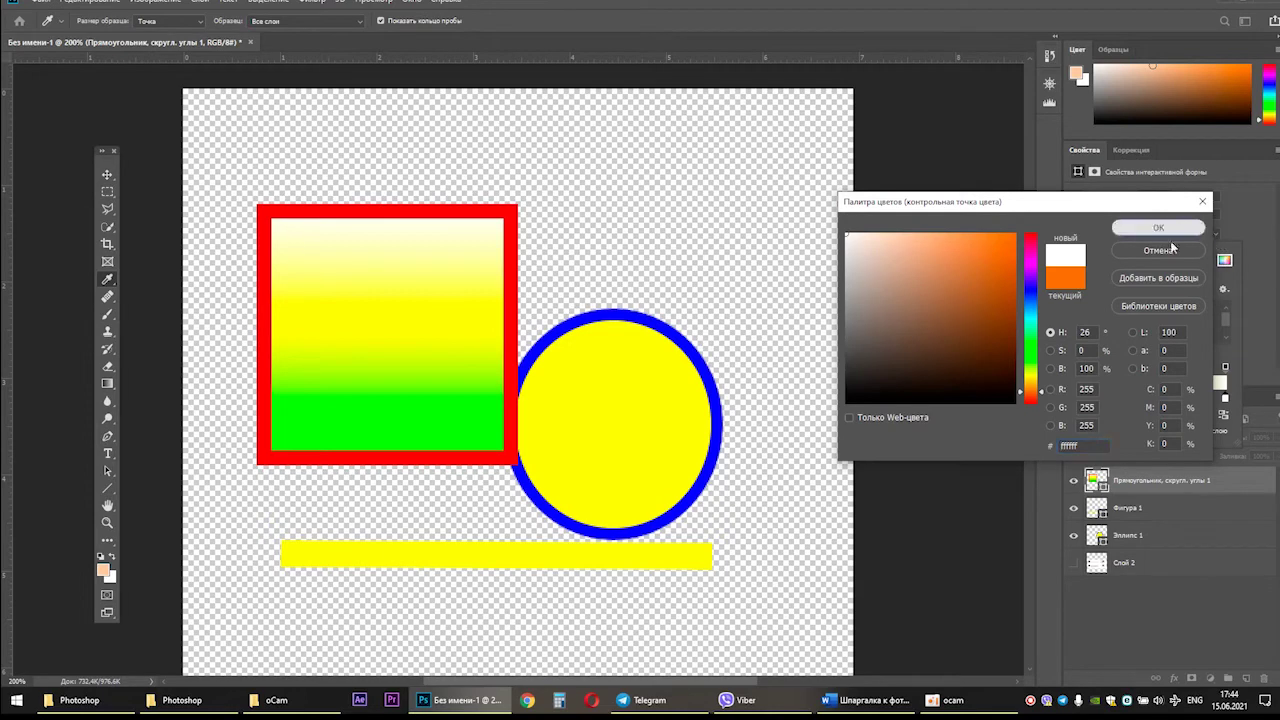
Step: Change the middle stop of the rectangle's fill gradient to black (000000)
double_click(1152, 400)
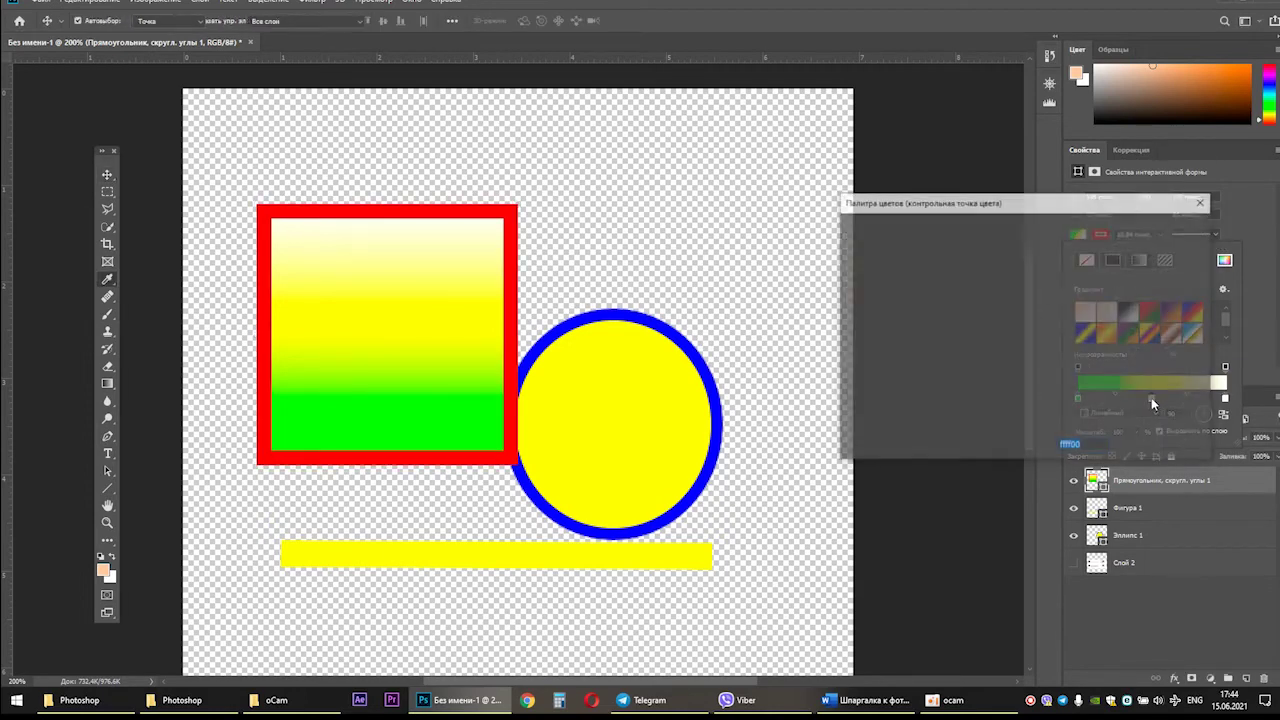
drag(995, 337, 847, 402)
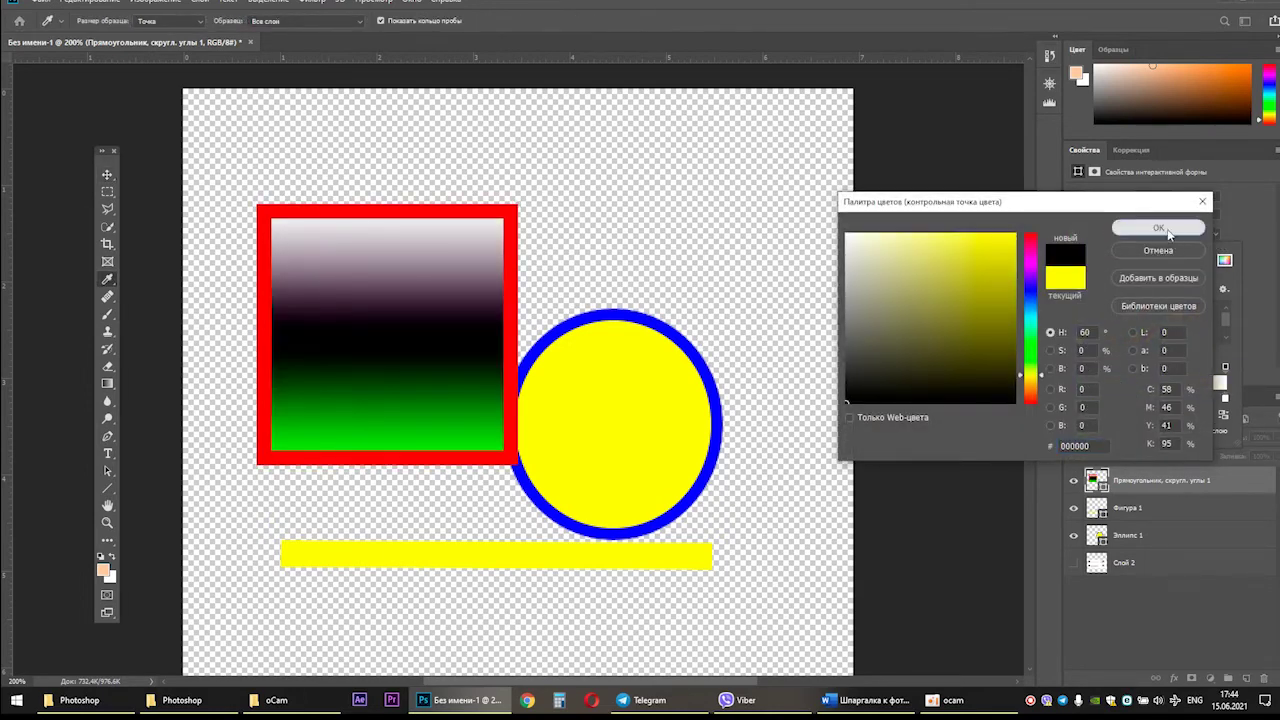
click(1158, 227)
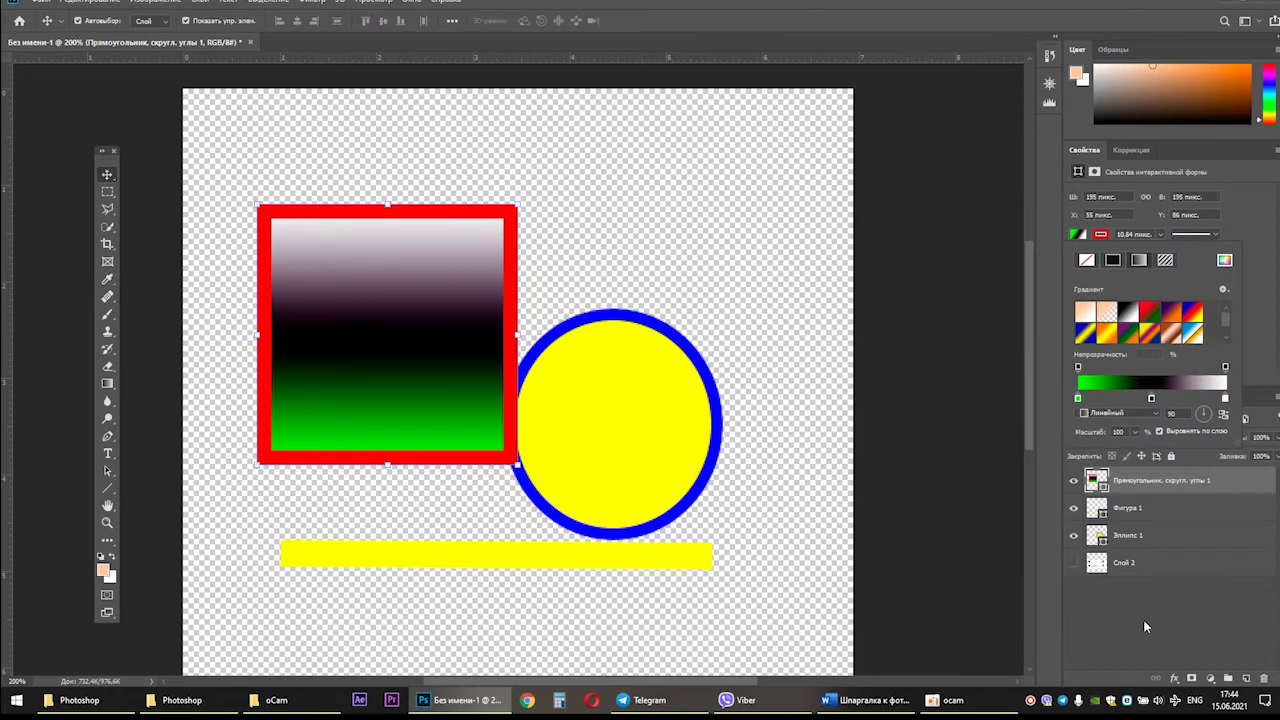
Step: Change the rectangle's stroke from a solid colour to the purple-green-orange linear gradient preset
click(1101, 235)
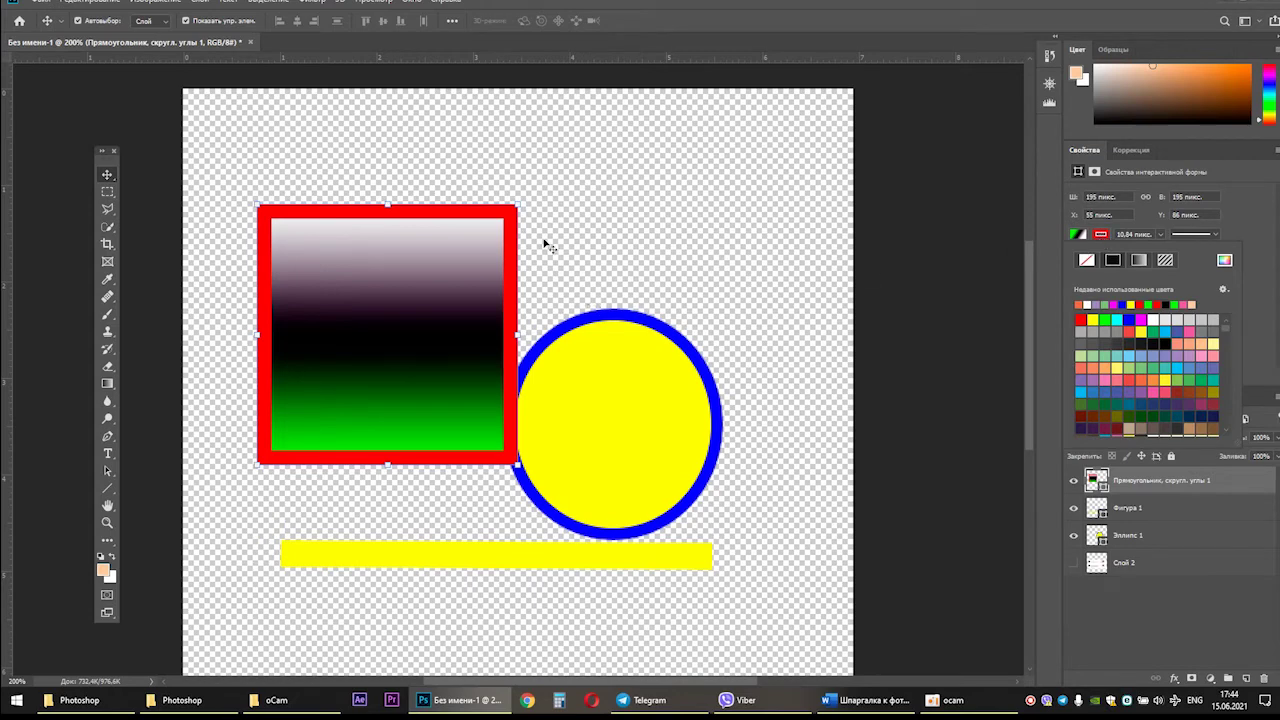
click(1139, 262)
click(1135, 343)
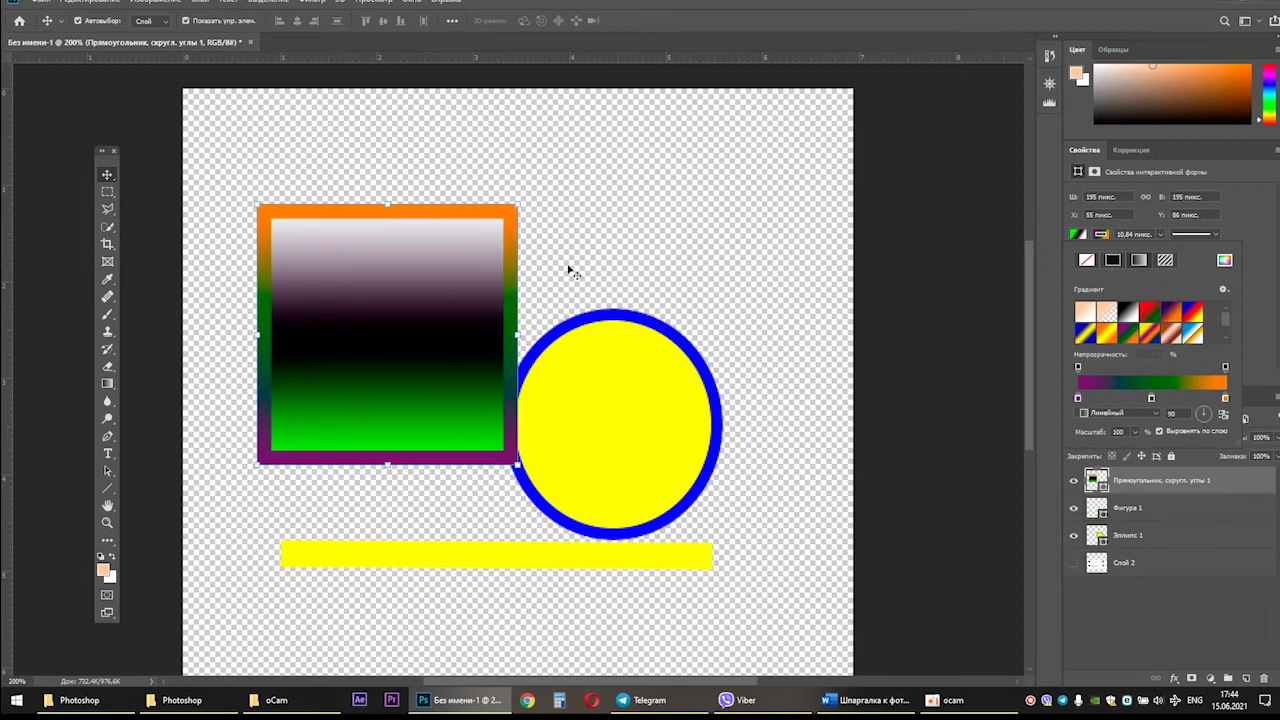
Step: Move the rectangle right and slightly up, to about X 93 px and Y 76 px
click(1017, 583)
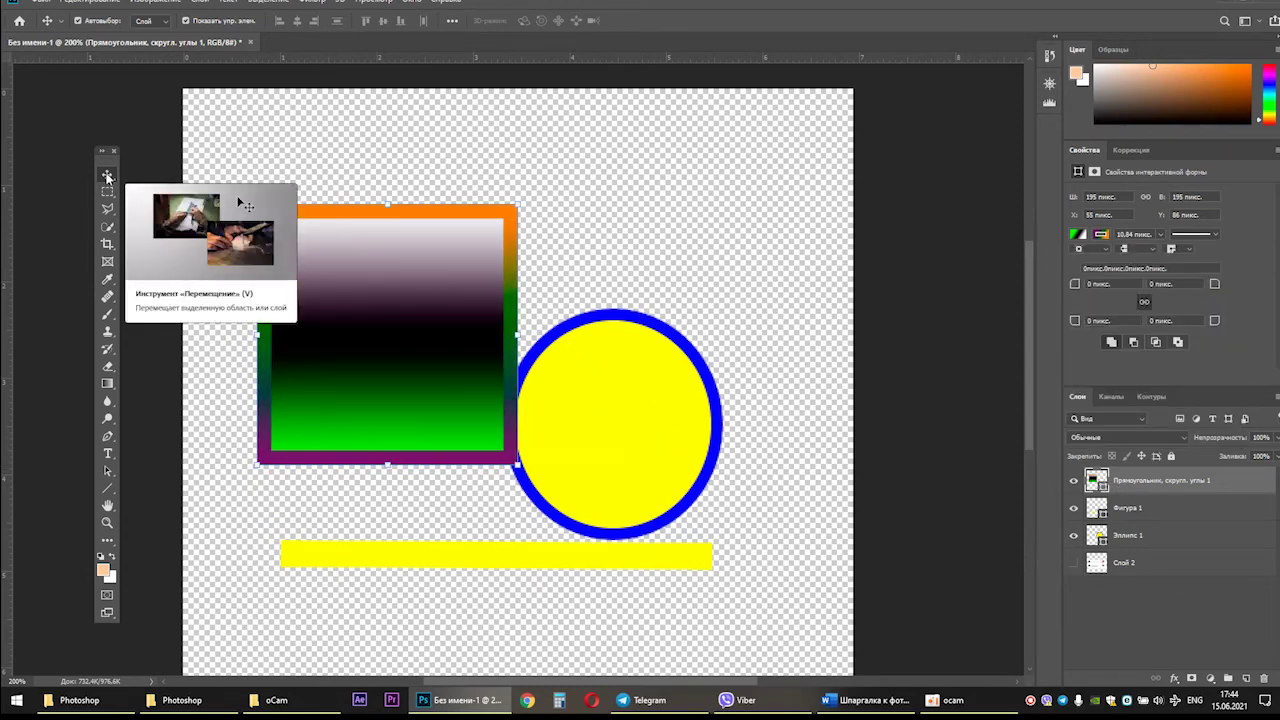
click(107, 176)
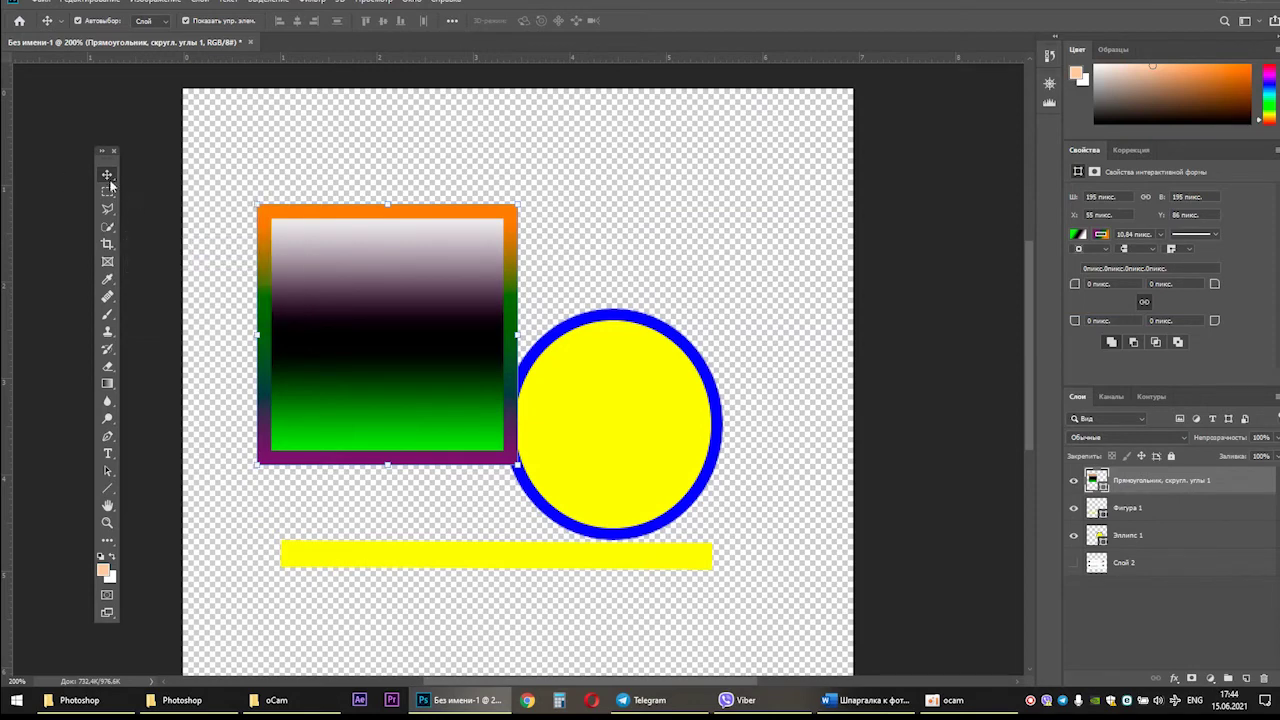
drag(435, 328, 482, 315)
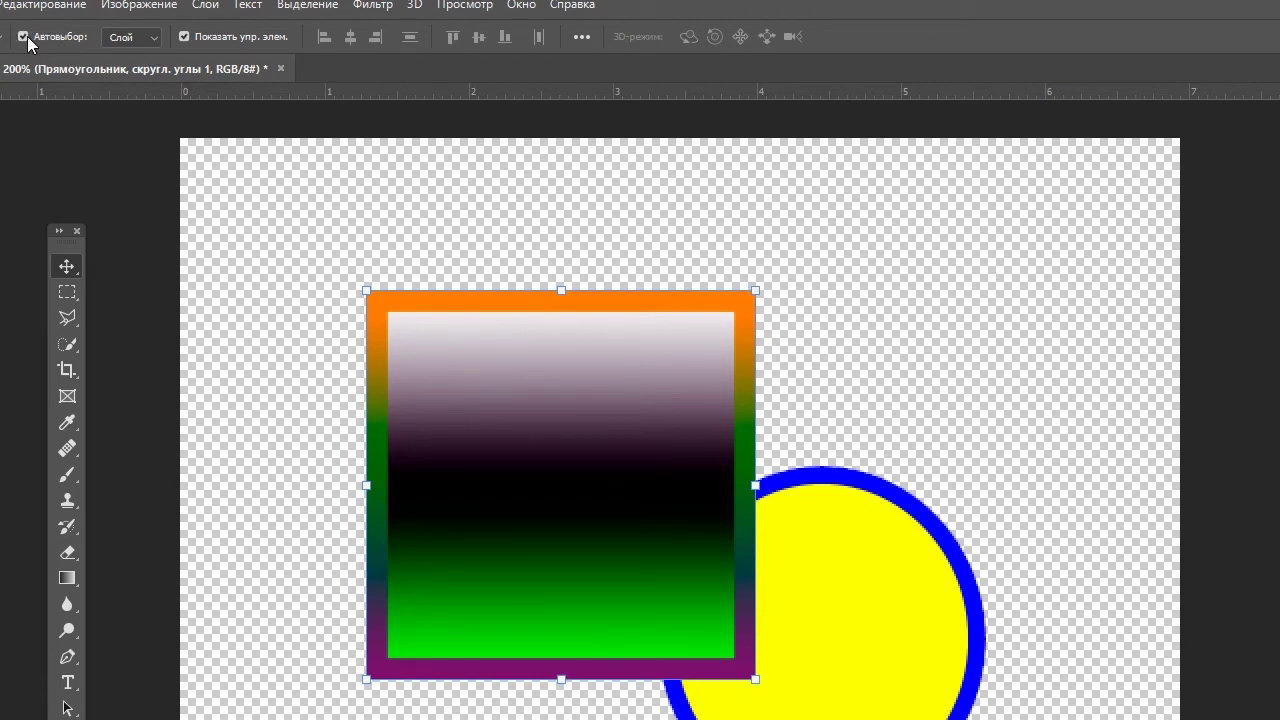
Step: Select the circle, the yellow line and the rectangle in turn directly on the canvas using Auto-Select, ending with the line
click(890, 666)
click(559, 717)
click(857, 633)
click(520, 440)
click(503, 717)
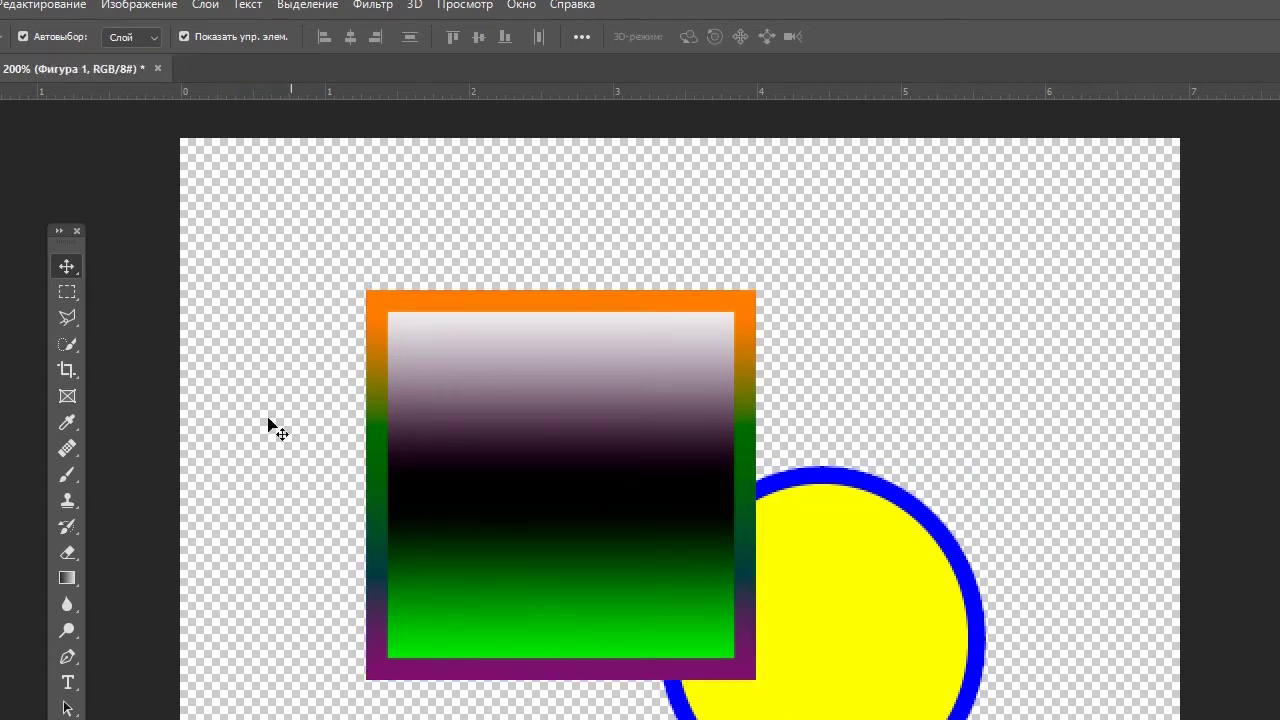
Step: Turn off Auto-Select for the Move tool and select the ellipse, line and rectangle layers in turn from the layer stack
click(23, 37)
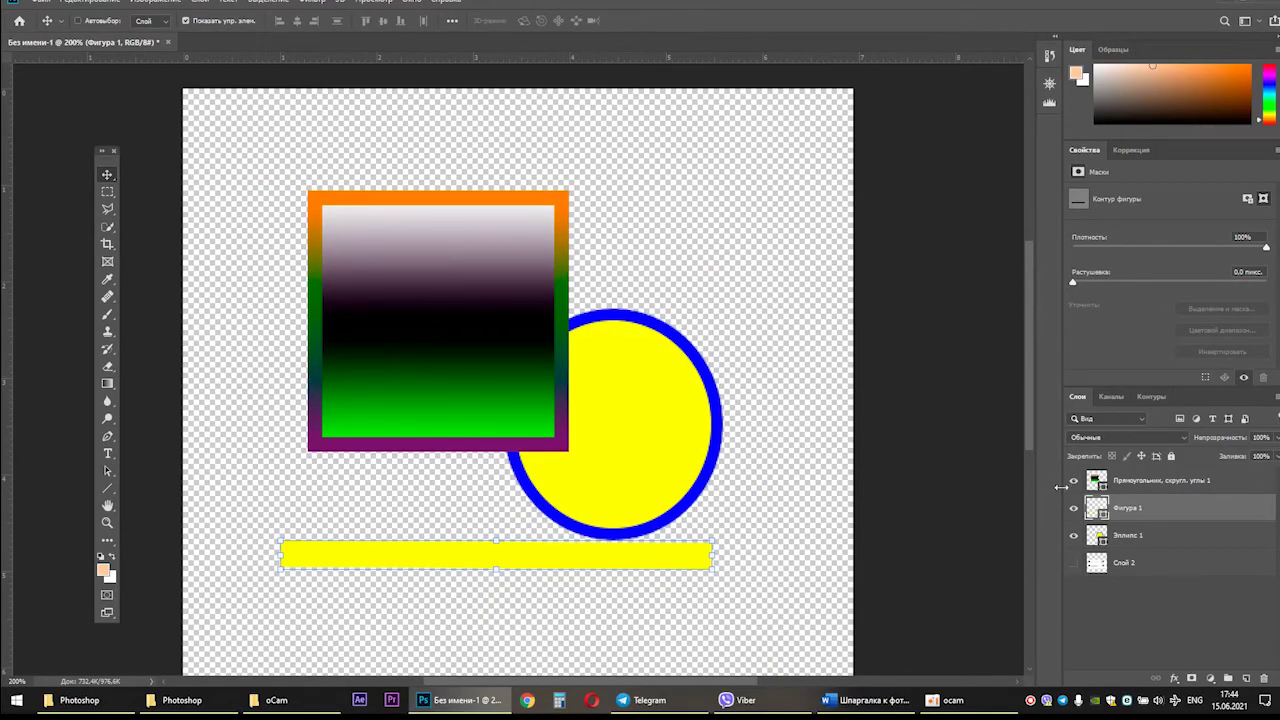
click(1100, 540)
click(1098, 512)
click(1097, 484)
click(1097, 482)
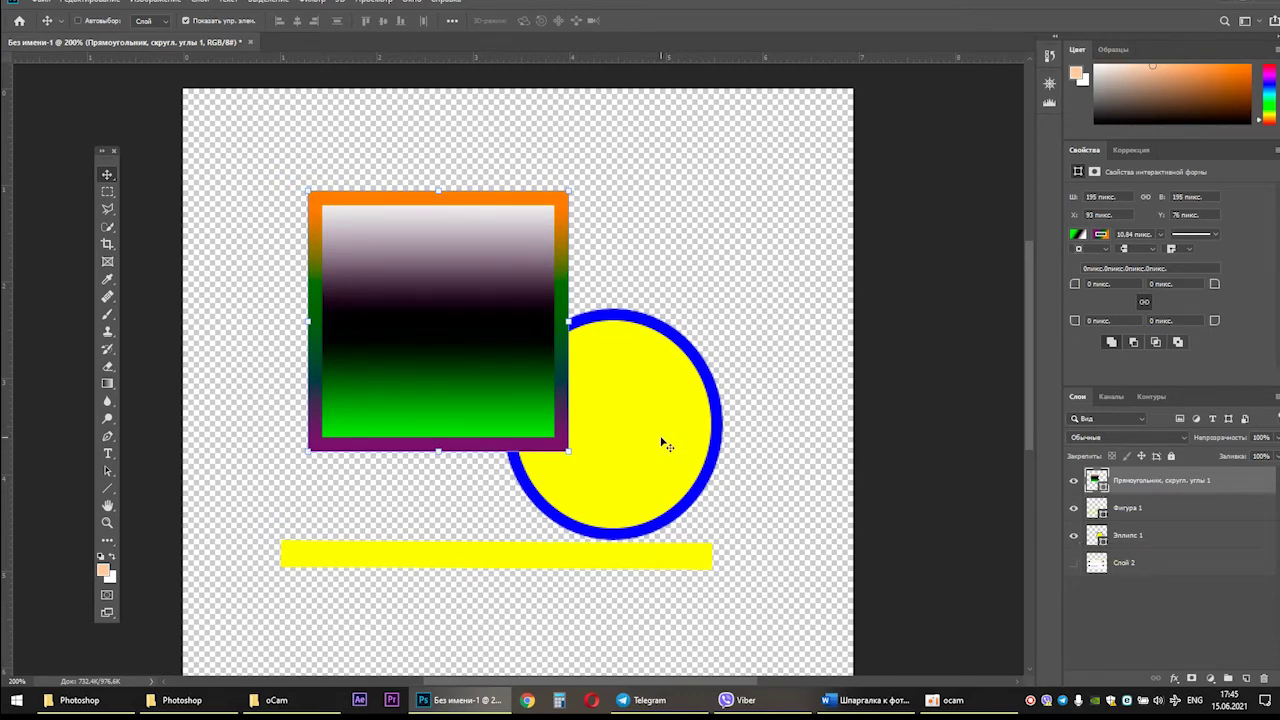
Step: Use temporary Auto-Select to pick the circle, the yellow line and the rectangle in turn on the canvas
key(ctrl)
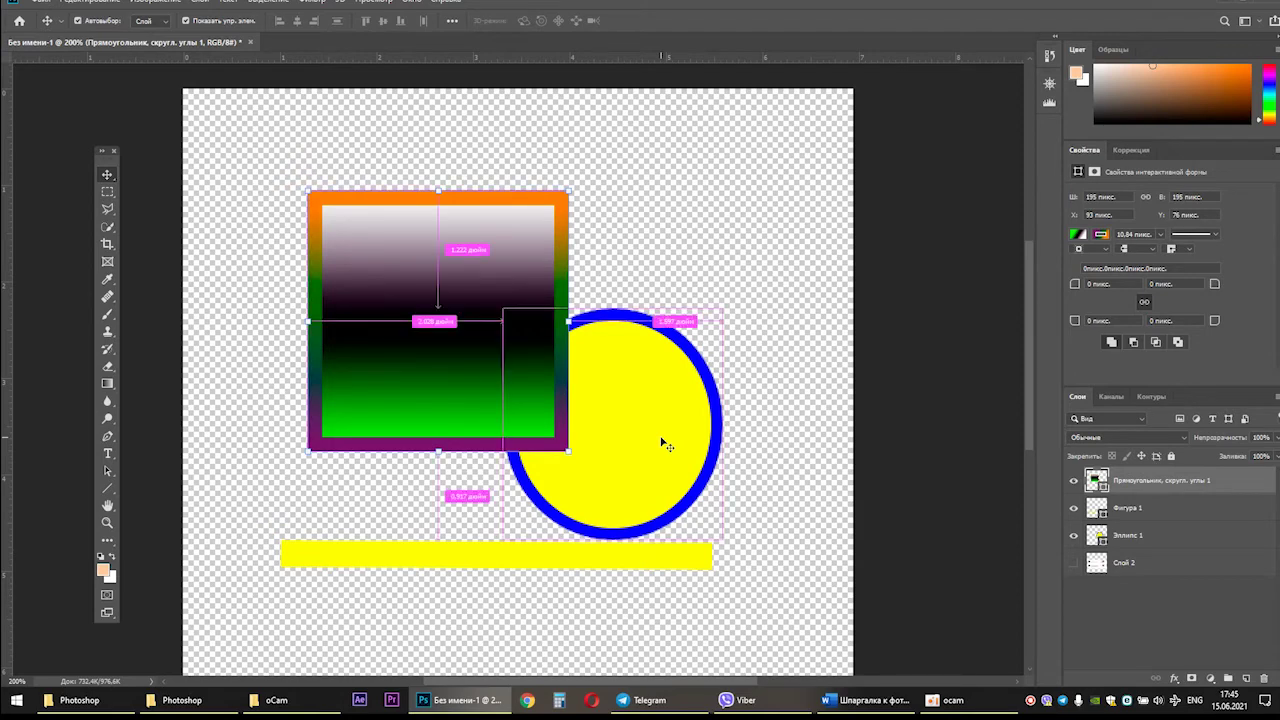
ctrl+click(667, 446)
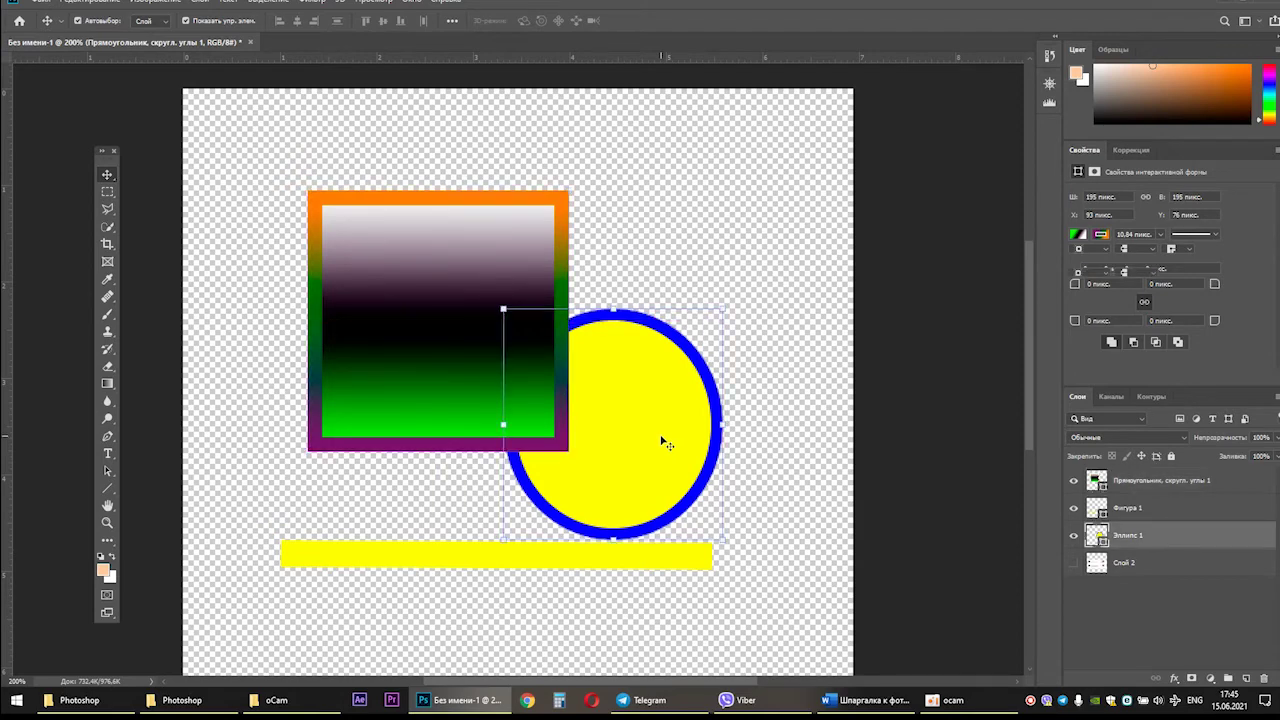
ctrl+click(473, 551)
ctrl+click(487, 322)
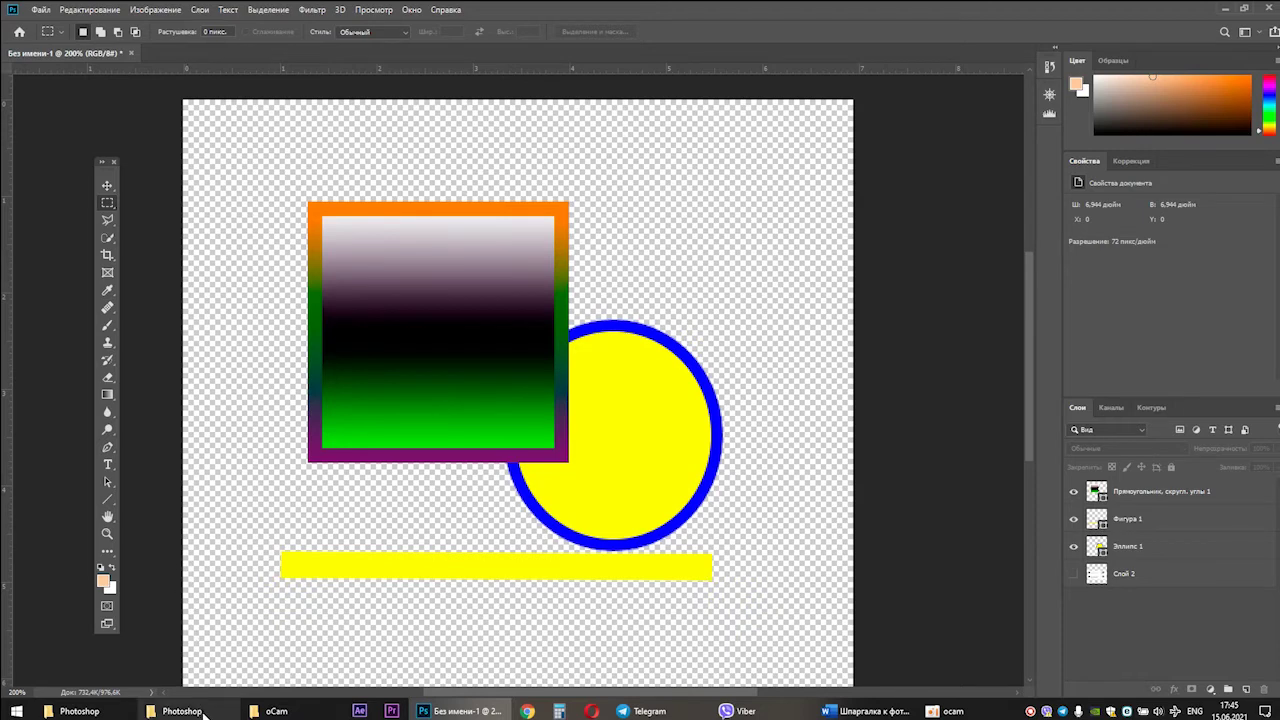
Step: Open the puzzled-man picture 8af636c1840482b6806d44ec947d6350 from the Галерея folder, leaving its missing colour profile unmanaged
click(45, 10)
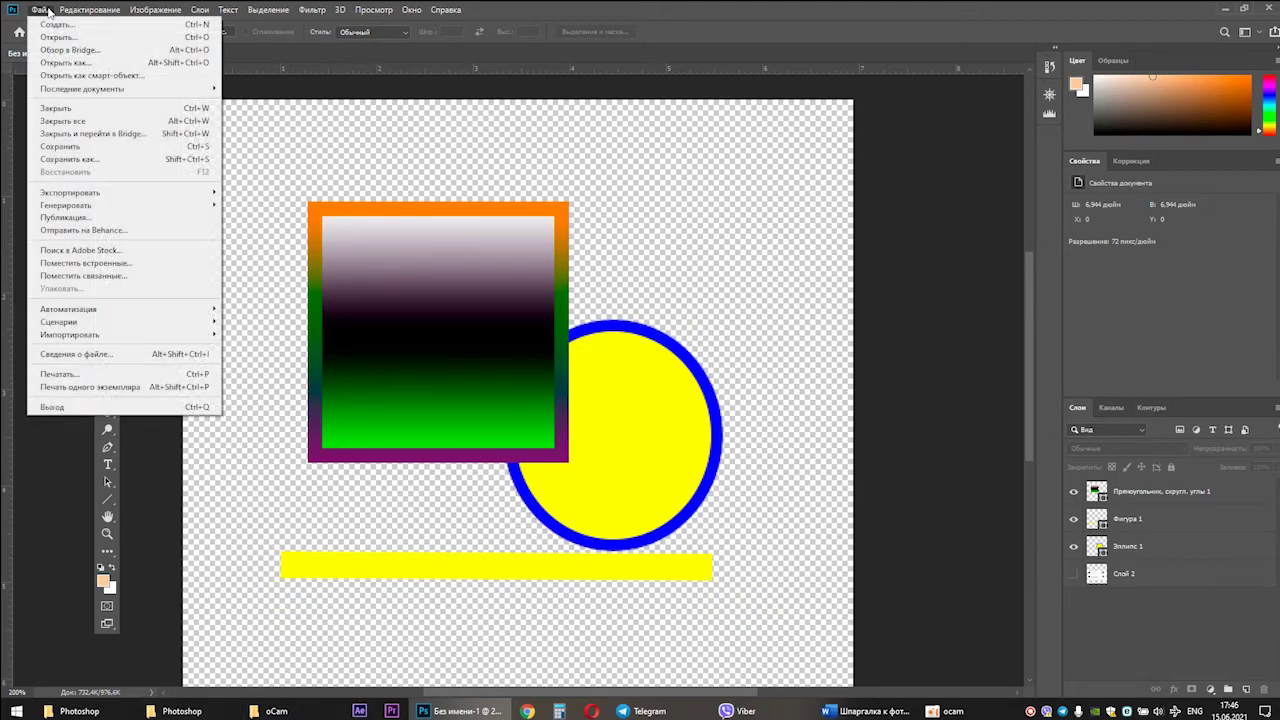
click(57, 37)
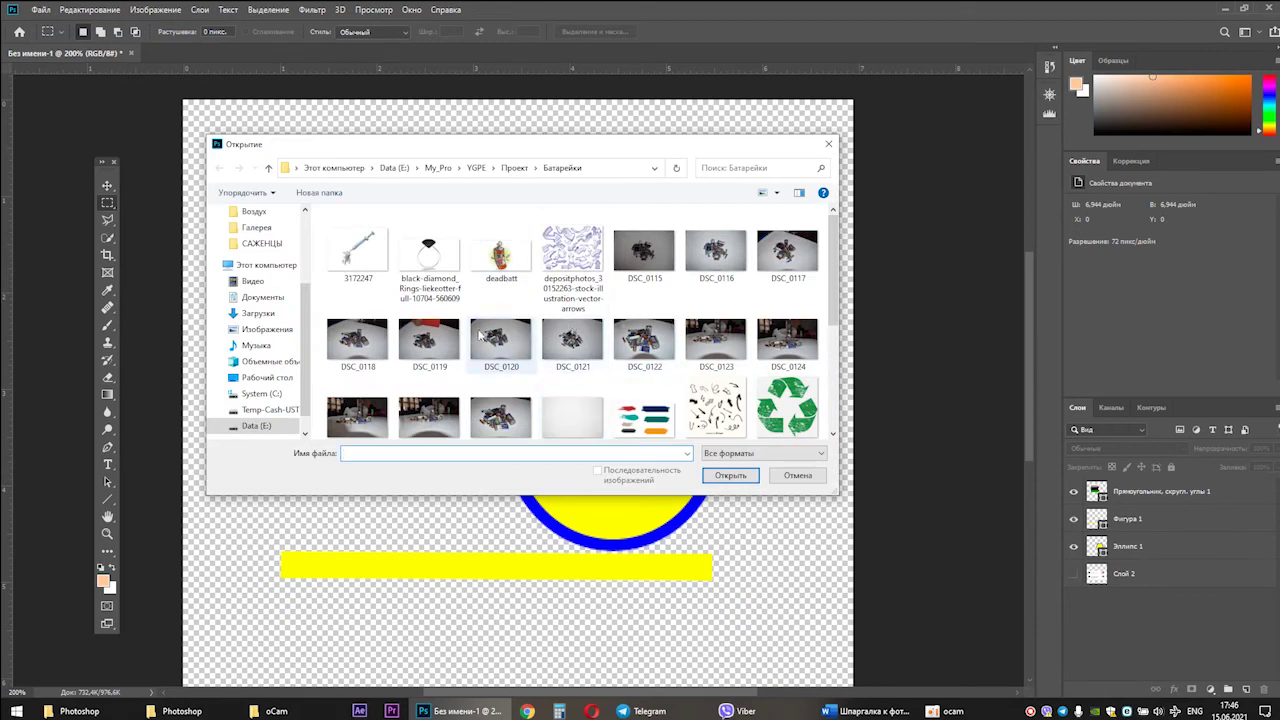
scroll(305, 295, up, 2)
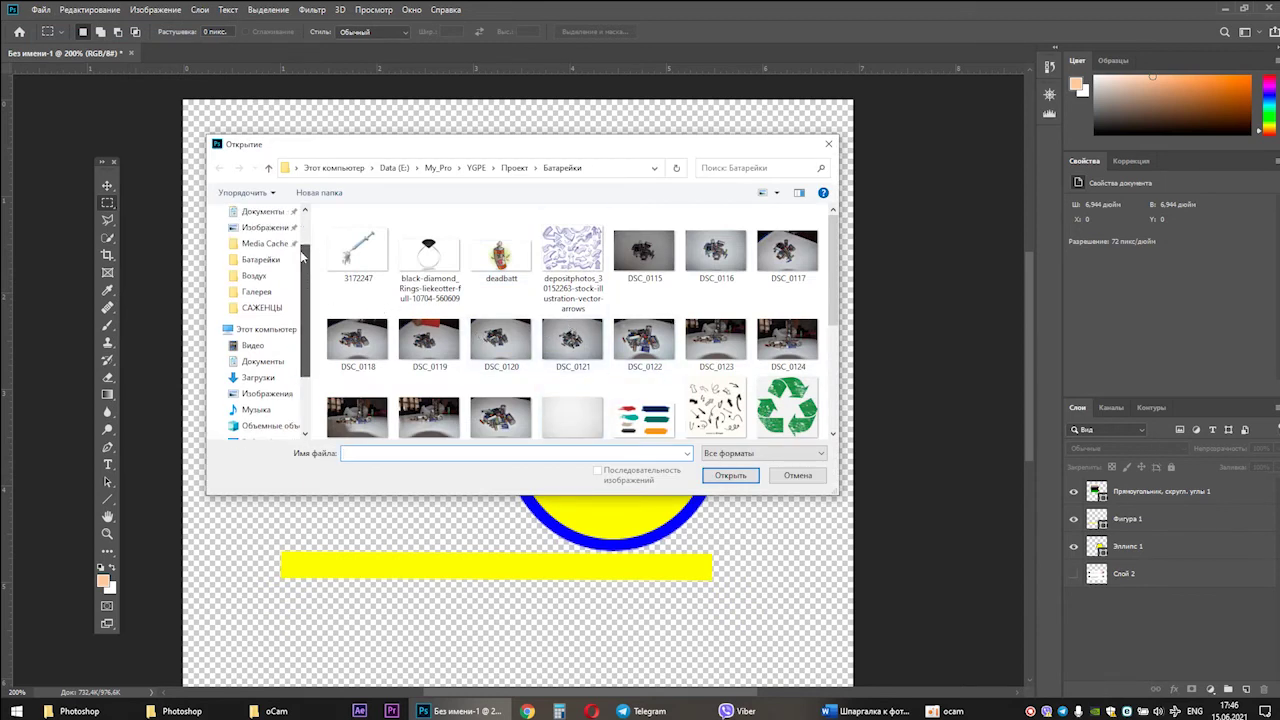
click(257, 310)
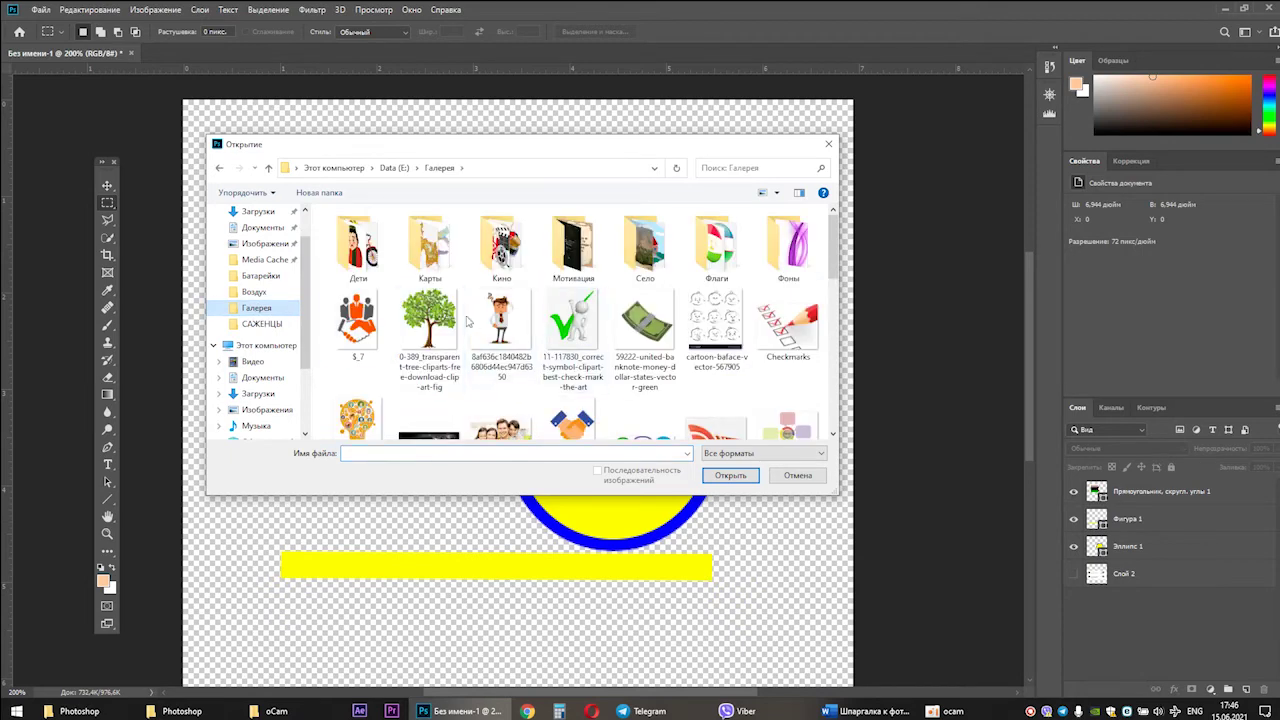
click(505, 318)
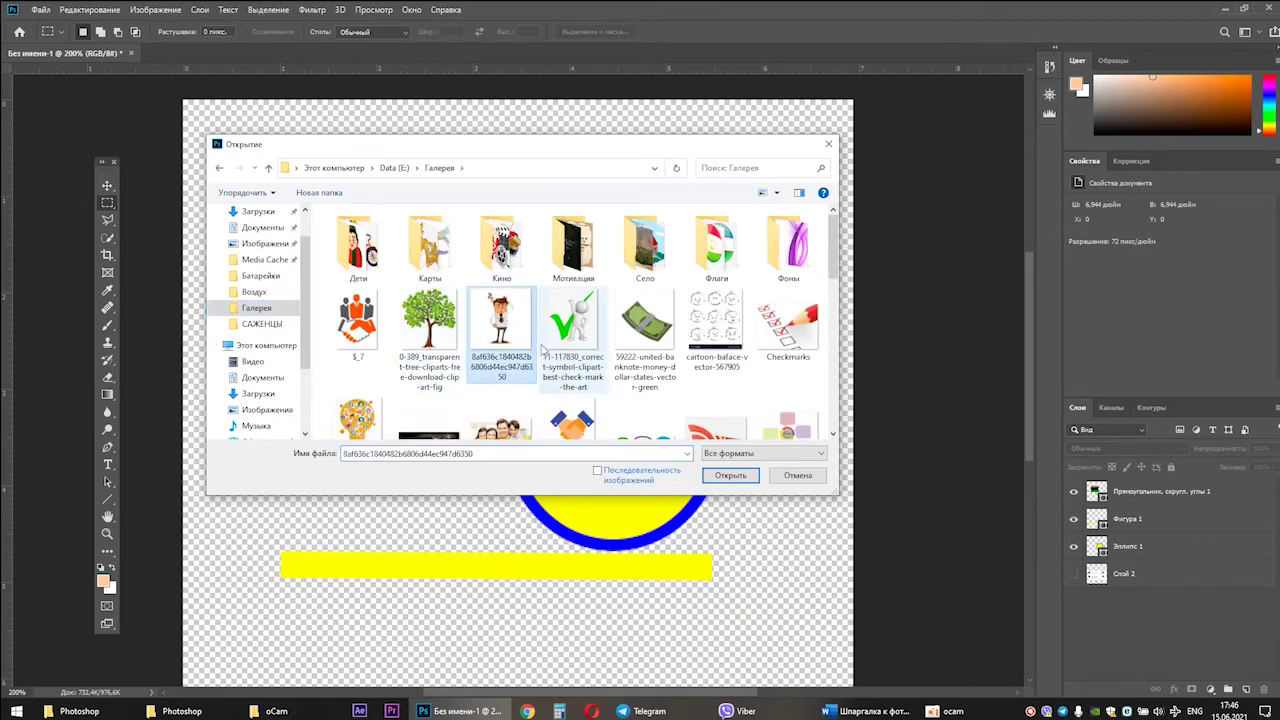
click(745, 480)
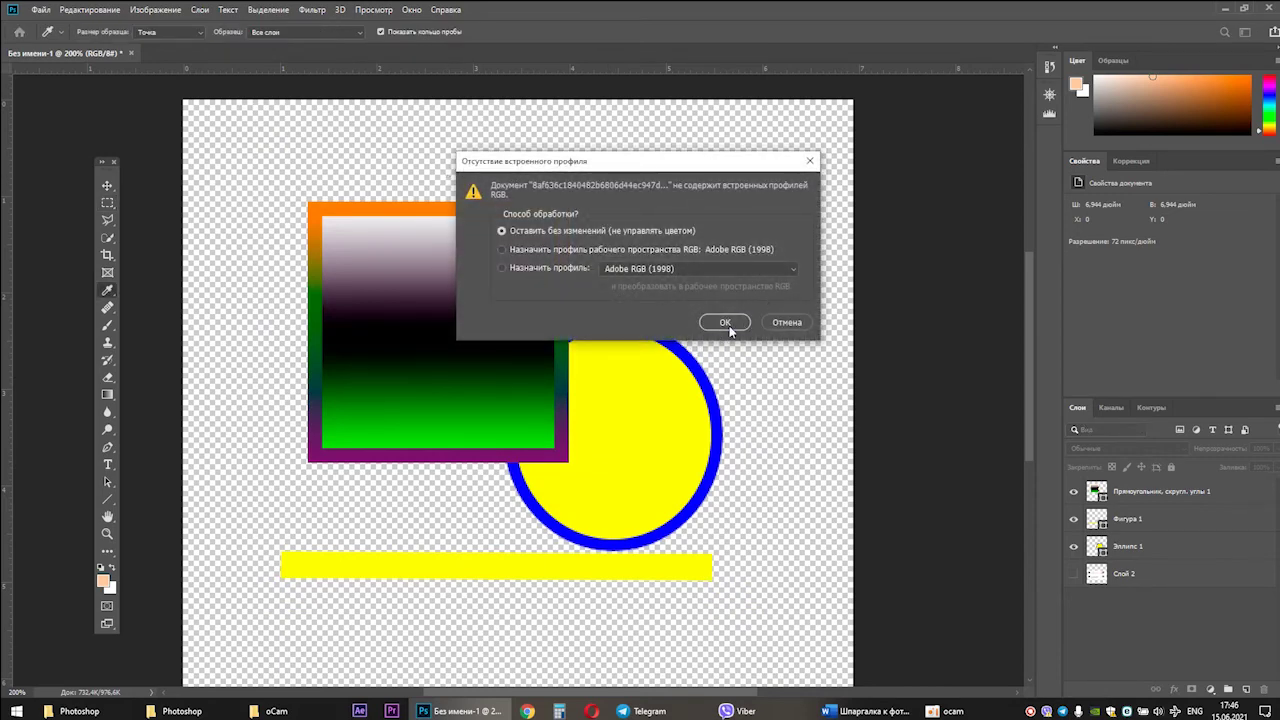
click(729, 323)
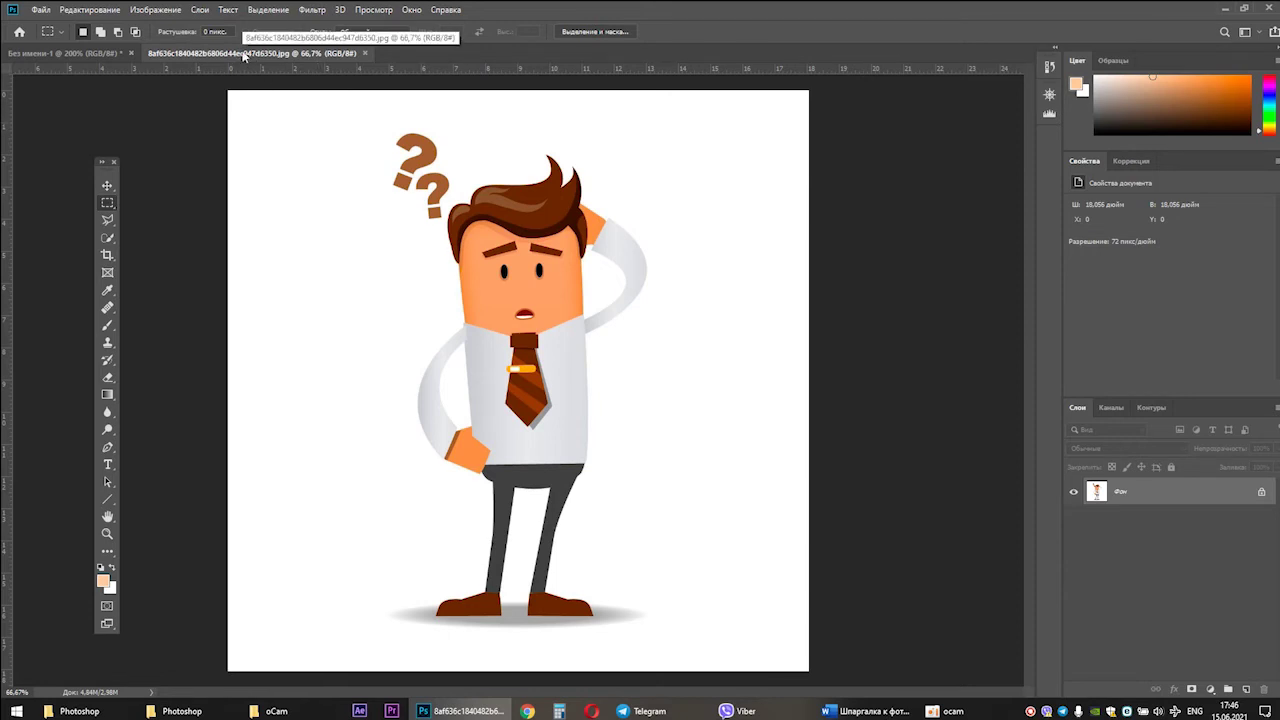
Step: Float the puzzled-man image in its own window, copy the picture into the Без имени-1 document as a new layer, and minimize the source window
drag(242, 56, 409, 114)
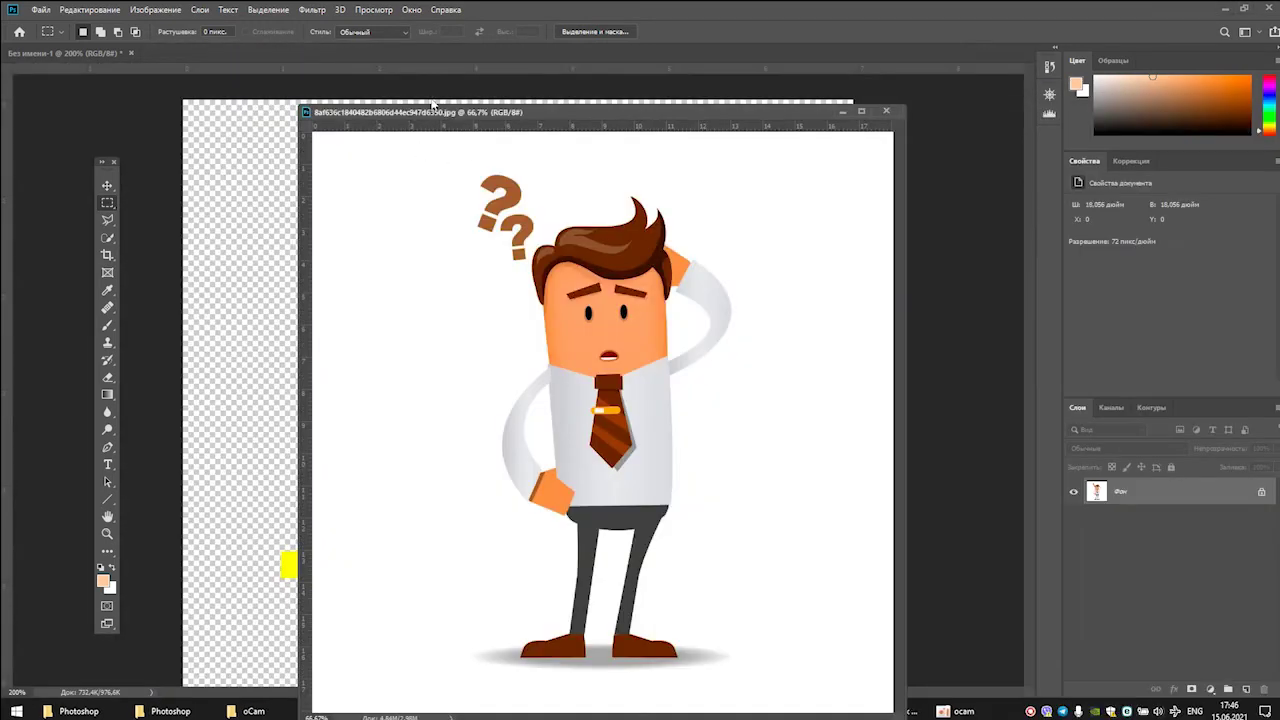
click(108, 186)
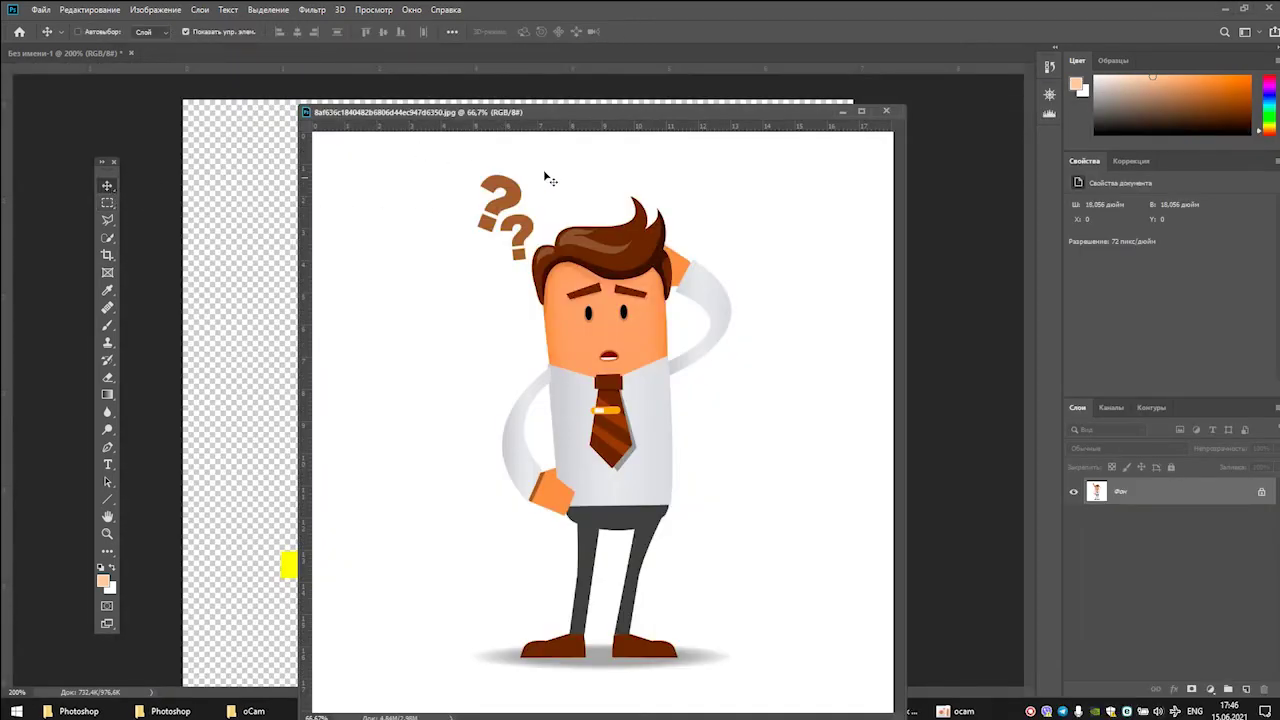
drag(554, 108, 741, 91)
drag(770, 313, 751, 317)
click(716, 296)
drag(712, 315, 410, 454)
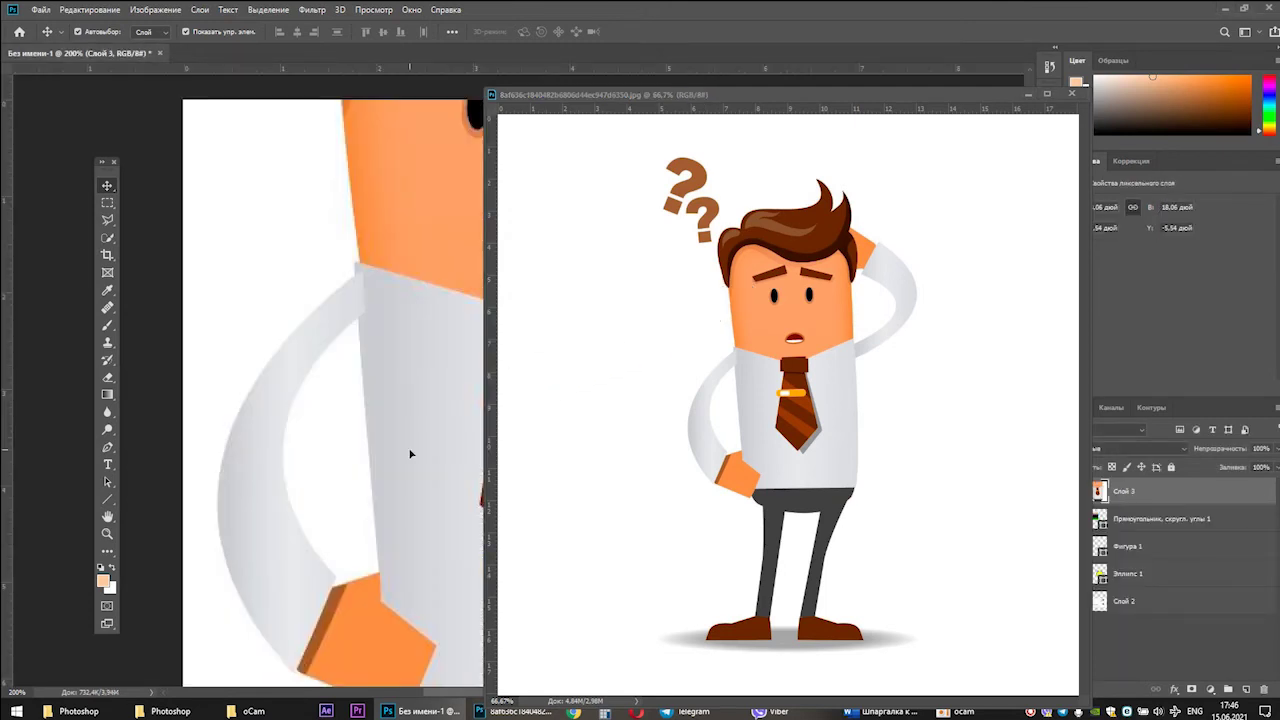
click(1028, 93)
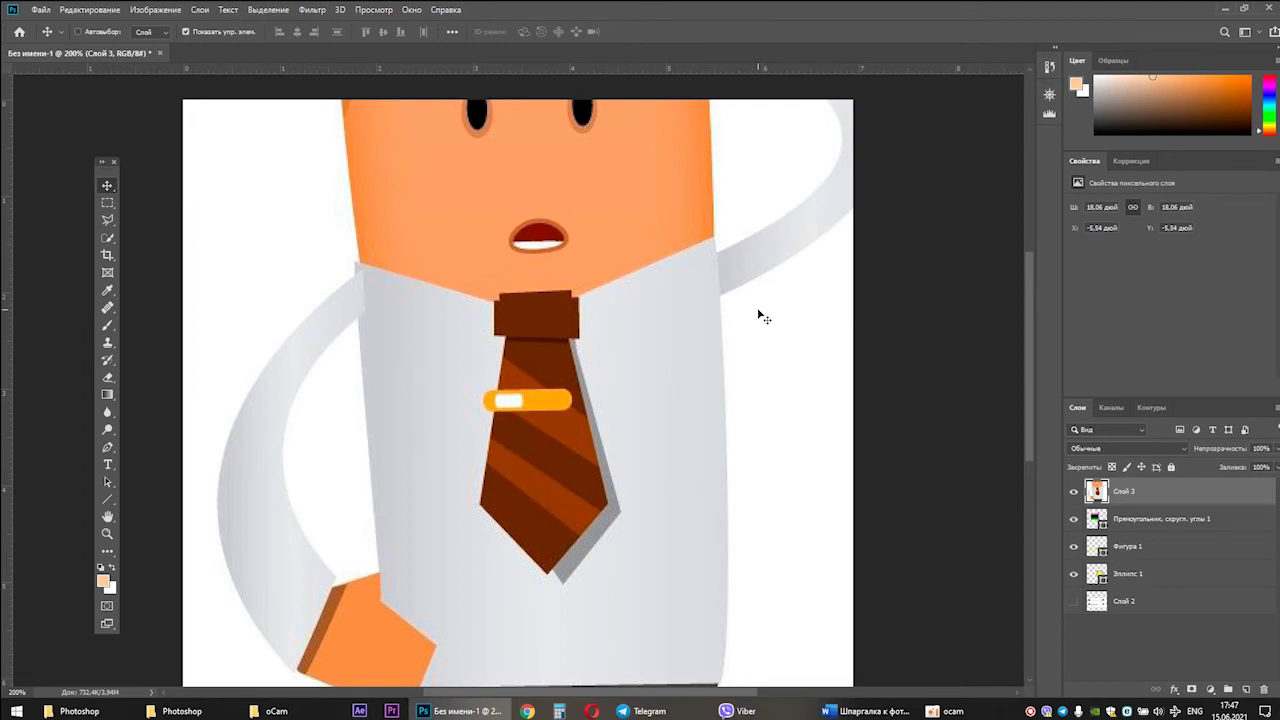
Step: Scale the pasted picture proportionally down to about 37.7% so that the whole figure fits within the canvas
key(ctrl+minus)
key(ctrl+minus)
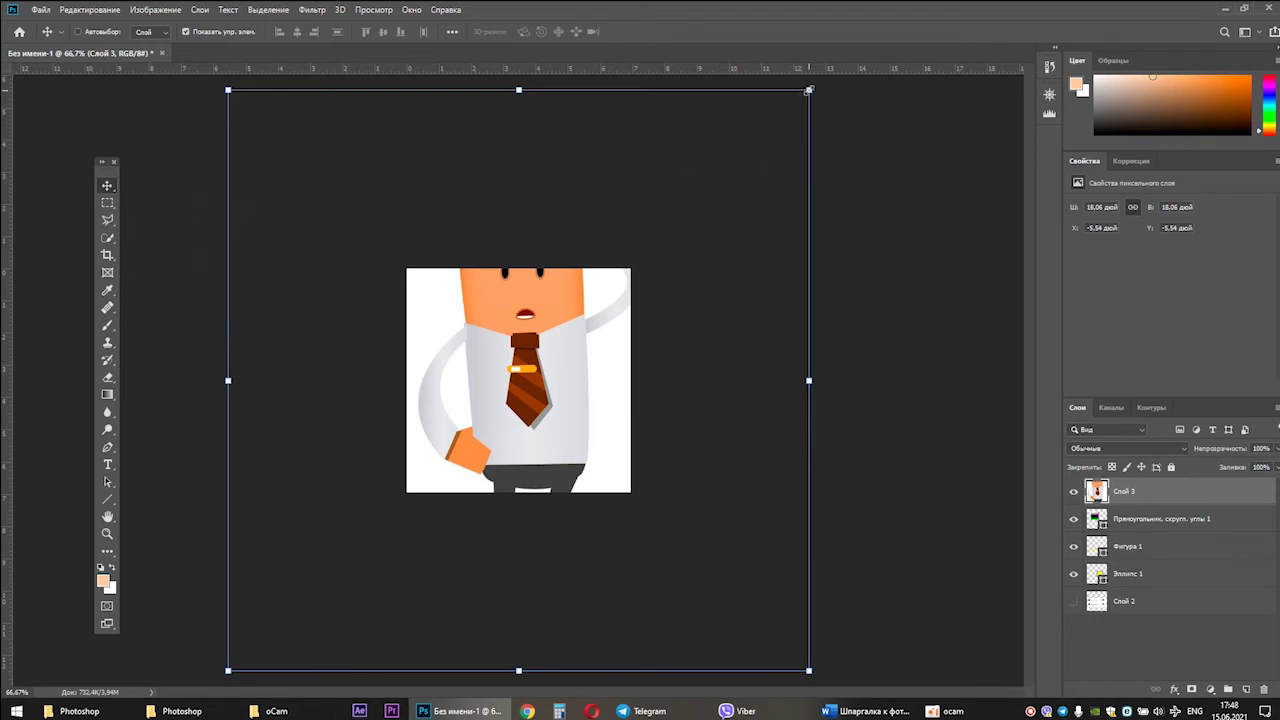
drag(809, 90, 632, 270)
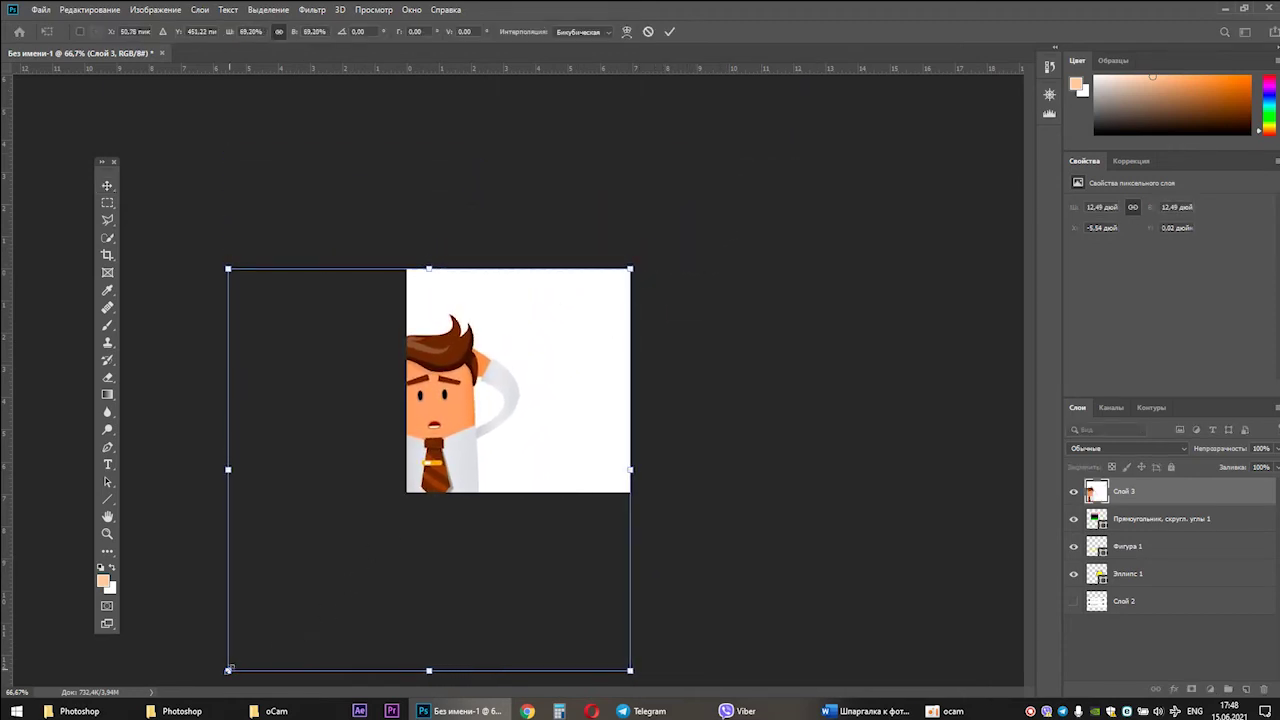
drag(228, 669, 425, 500)
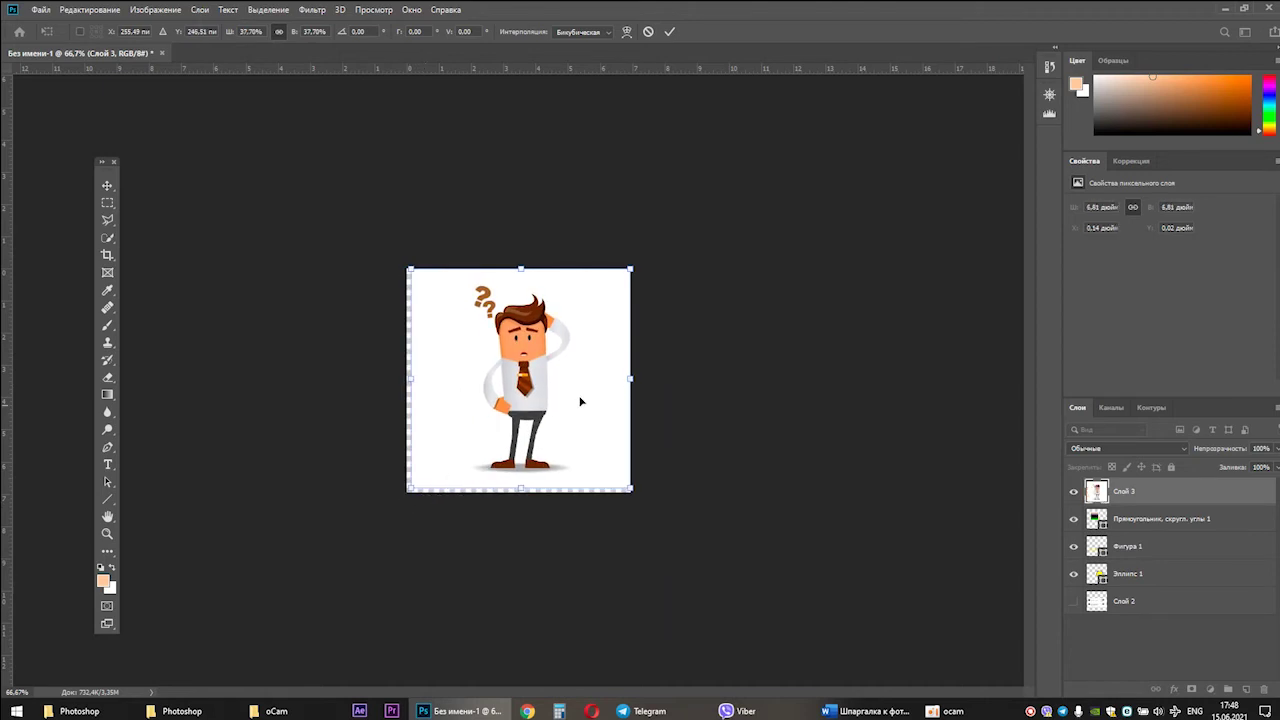
key(Return)
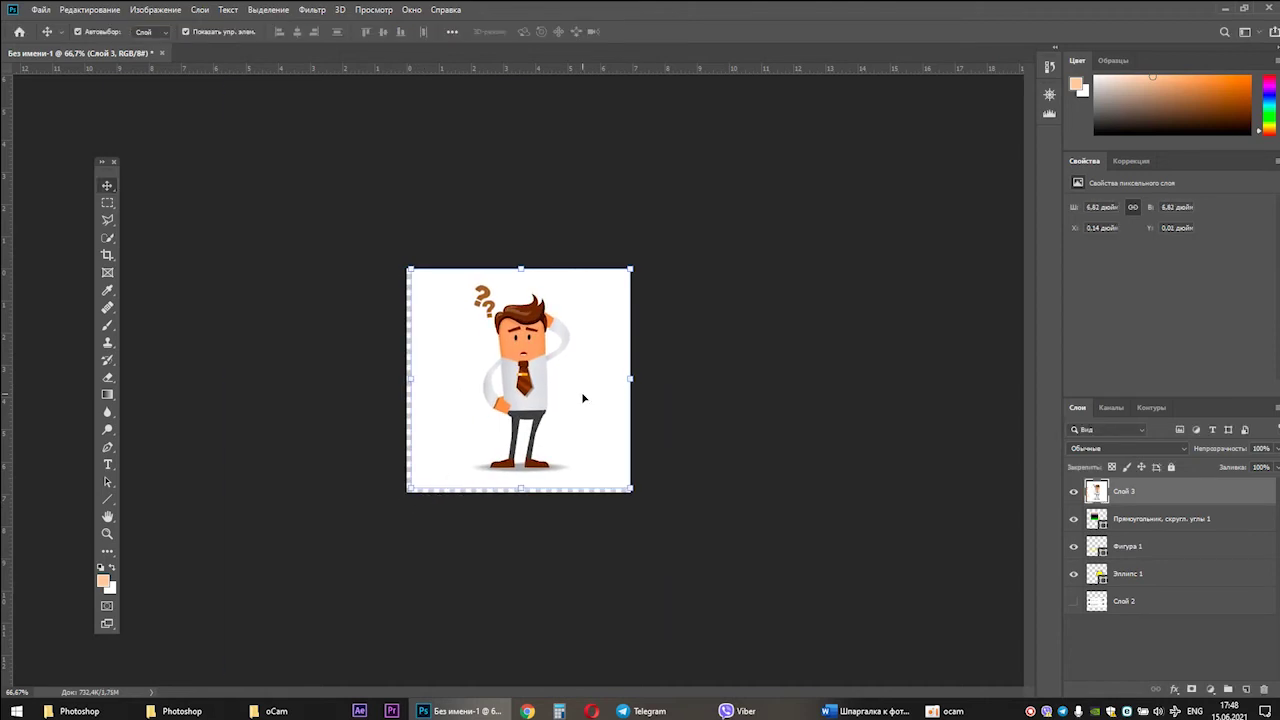
Step: Move the scaled picture slightly down so it sits against the canvas's bottom and right edges
key(ctrl+plus)
drag(578, 362, 592, 390)
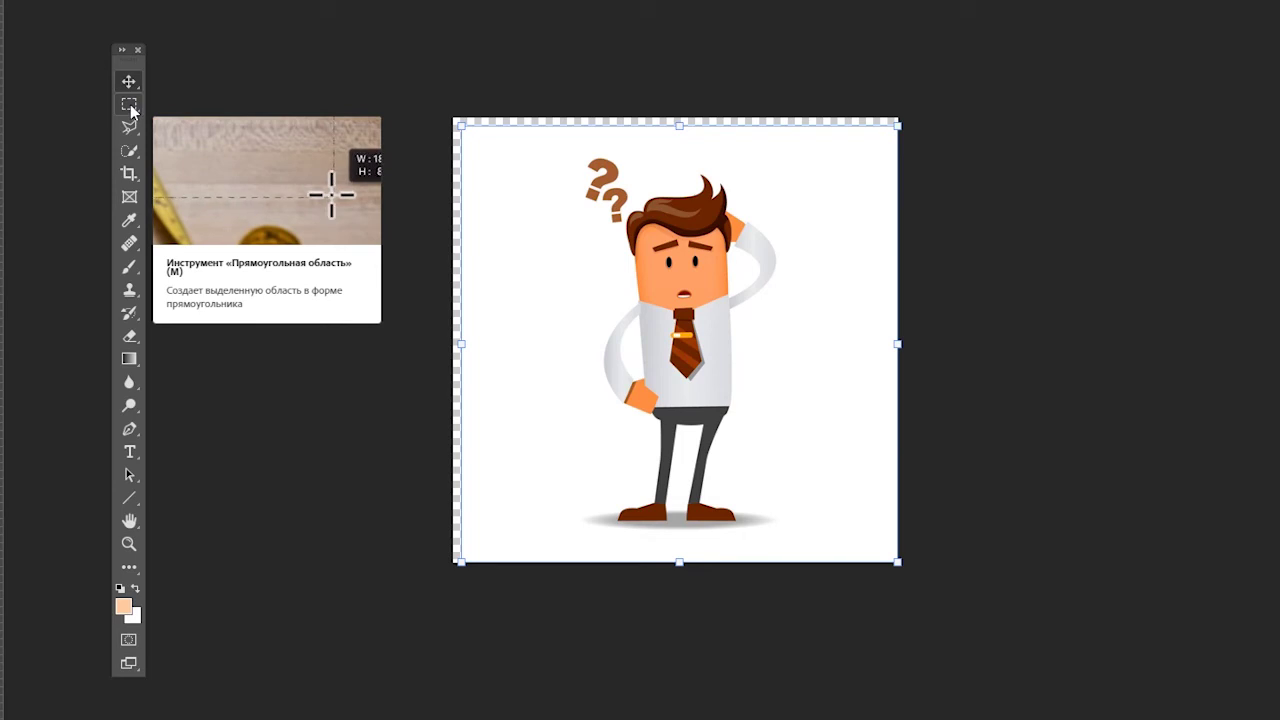
key(Return)
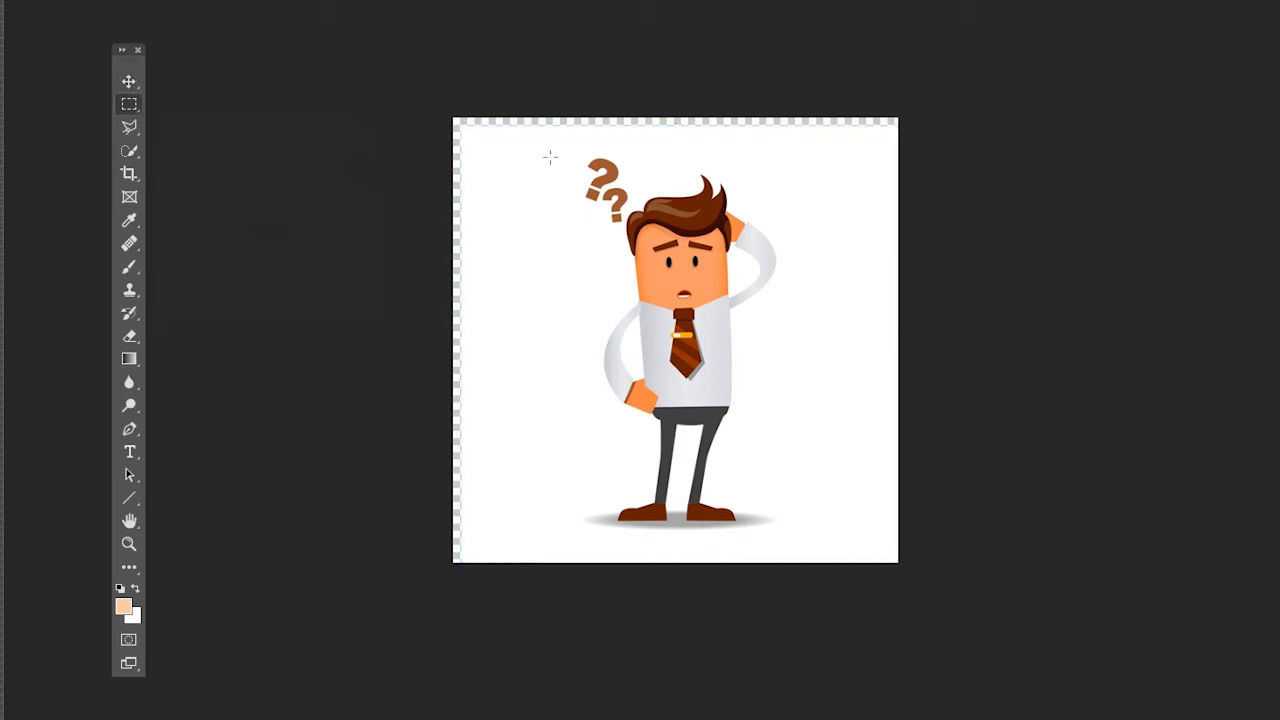
Step: Select a rectangular area around the man's head and question marks, try clearing it, and undo the clearing
click(132, 105)
drag(568, 142, 805, 327)
key(ctrl+alt+shift+v)
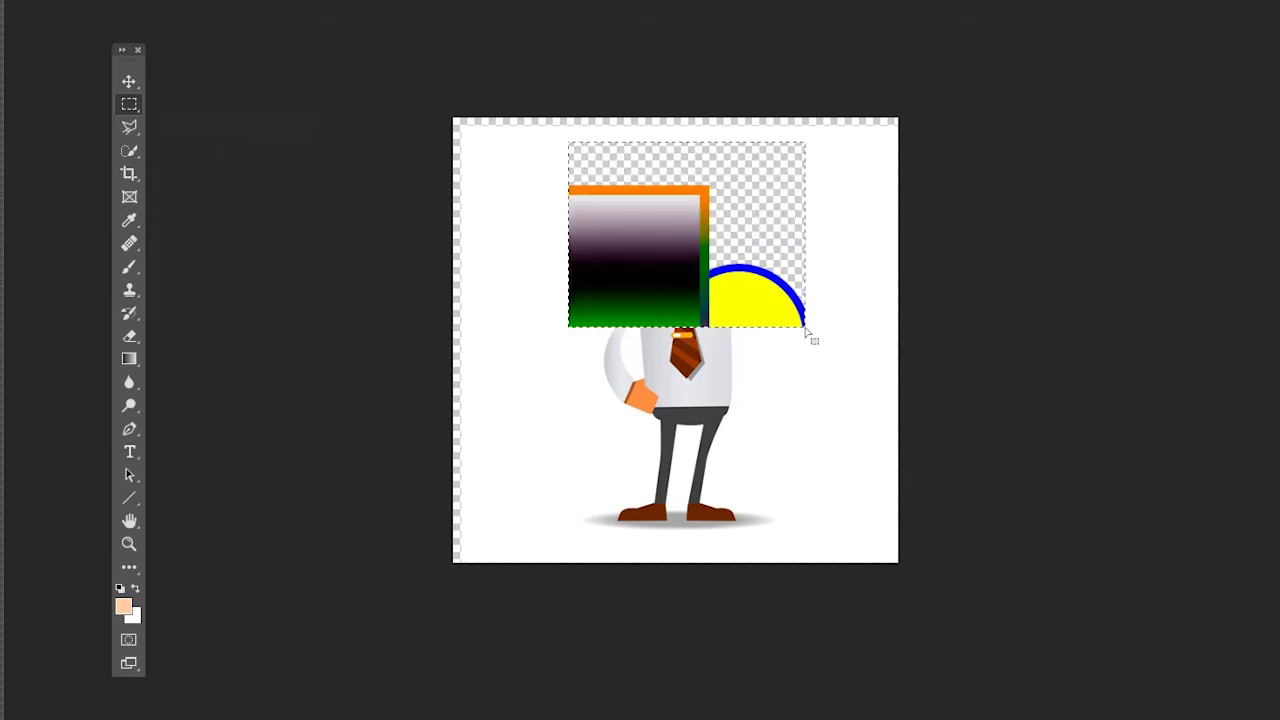
key(ctrl+z)
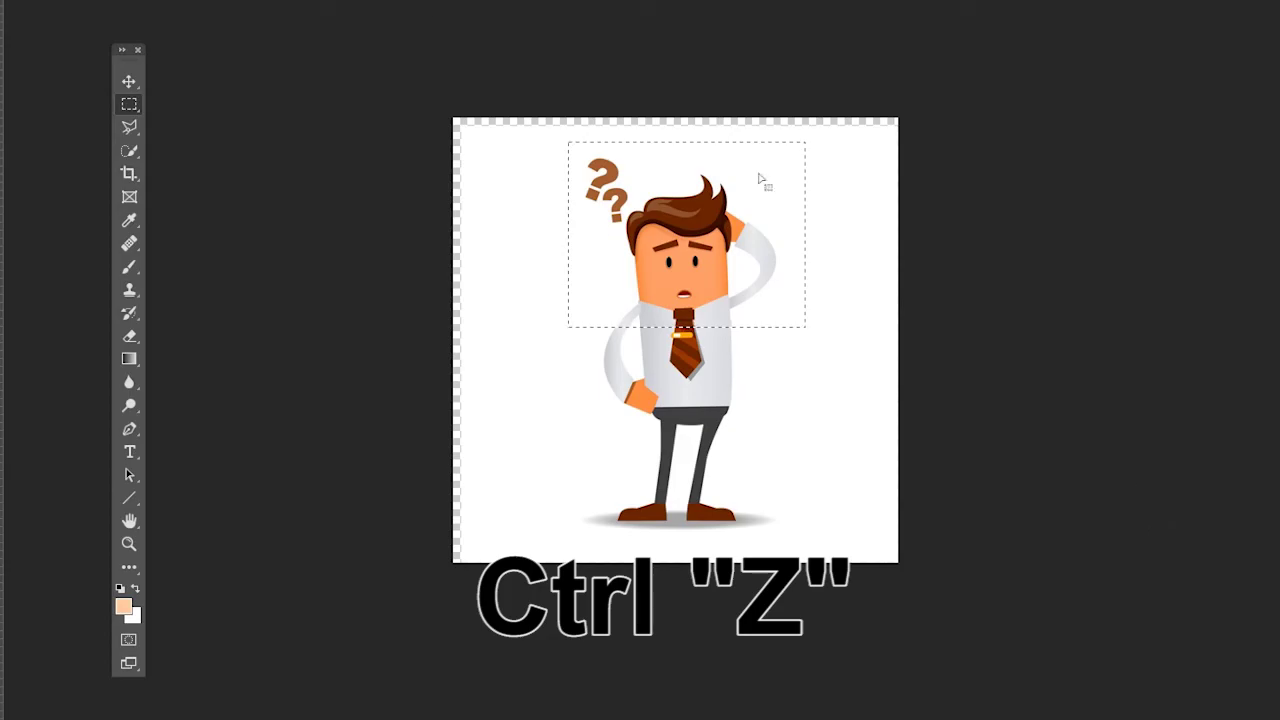
click(90, 7)
click(157, 8)
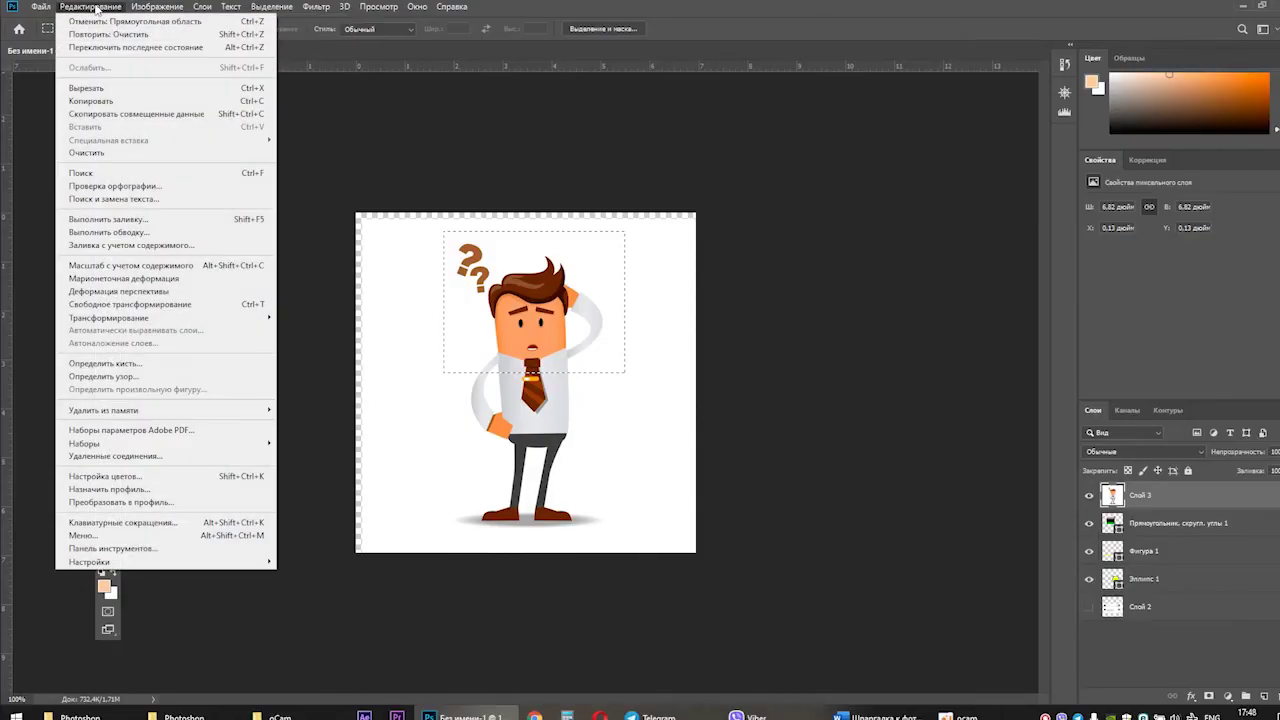
click(542, 5)
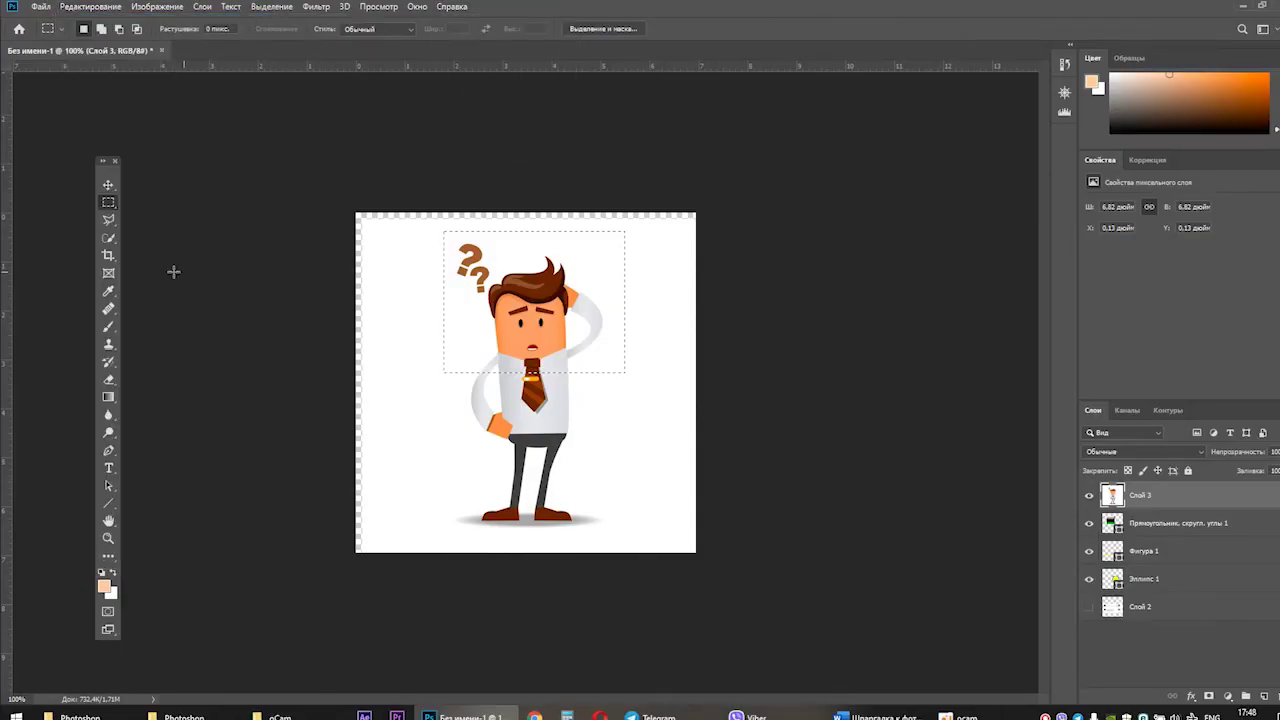
Step: Open the list of marquee selection tool variants
right_click(108, 202)
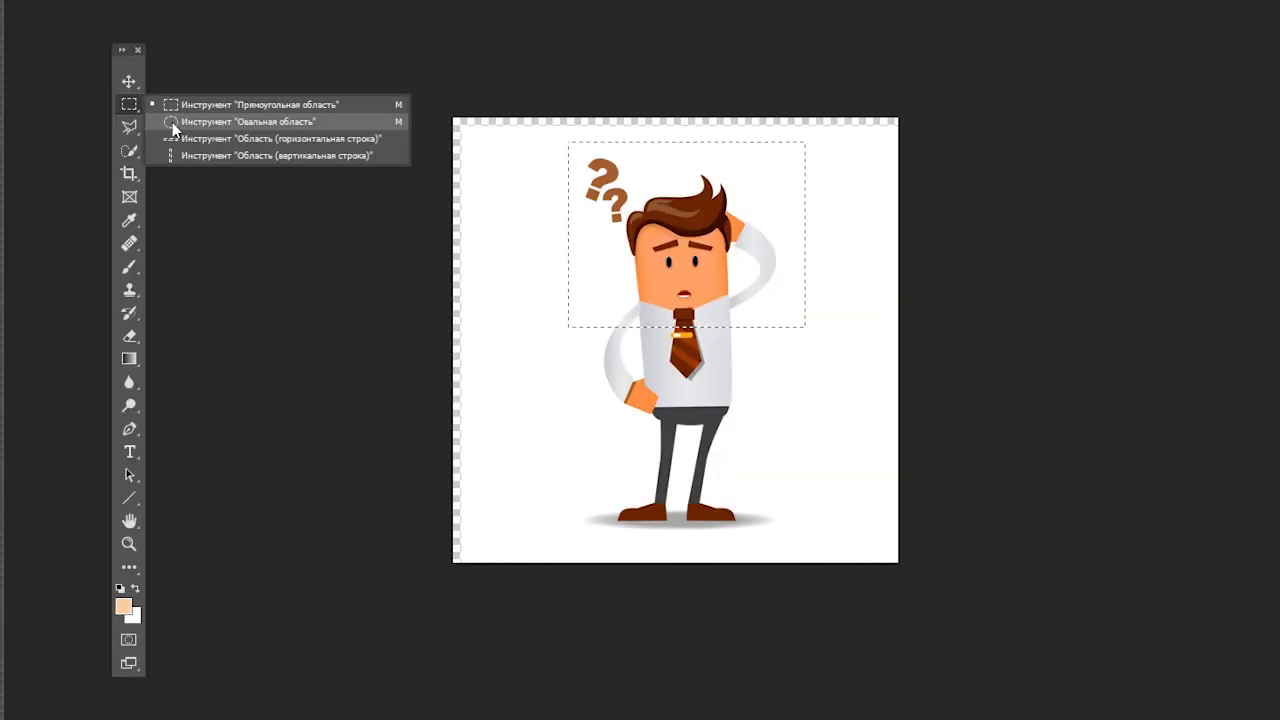